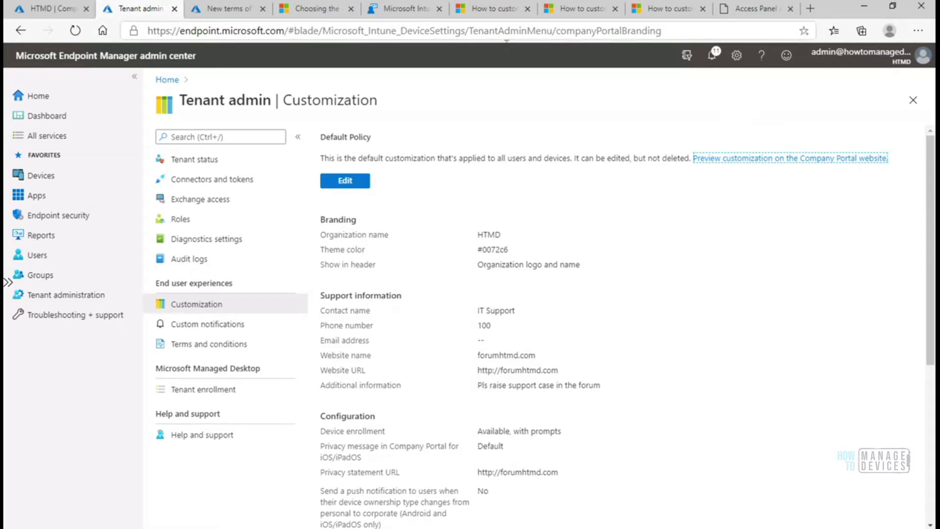
Step: Compare the apps on the Company Portal website with the full app list in the Access Panel
{"action": "left_click", "coordinate": [401, 10]}
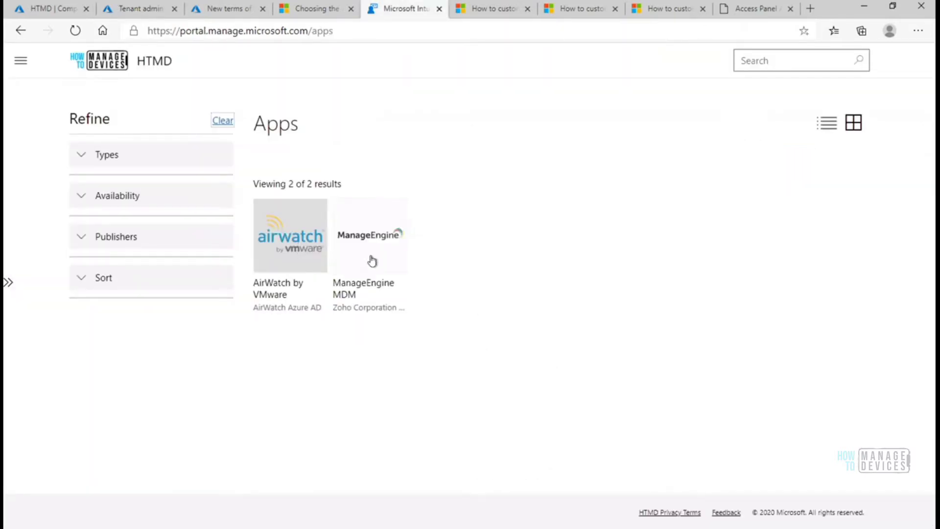
{"action": "left_click", "coordinate": [667, 14]}
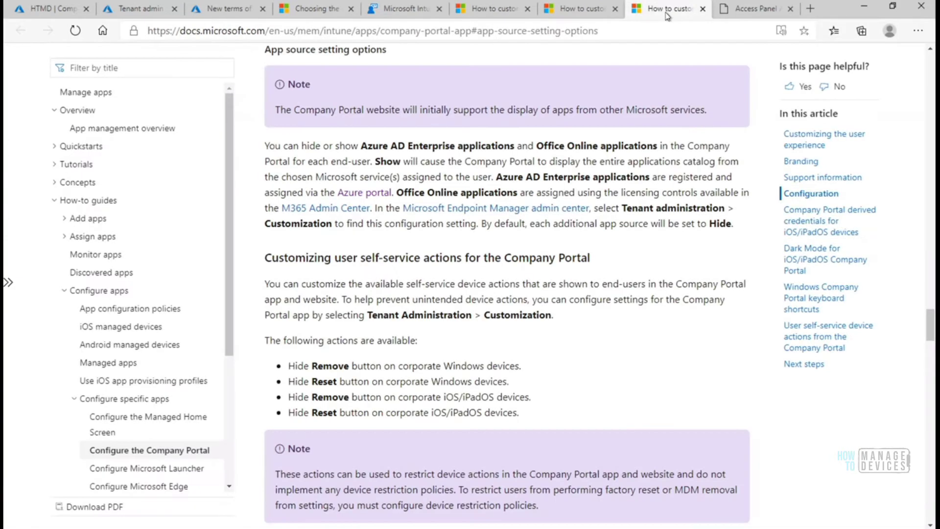
{"action": "left_click", "coordinate": [749, 8]}
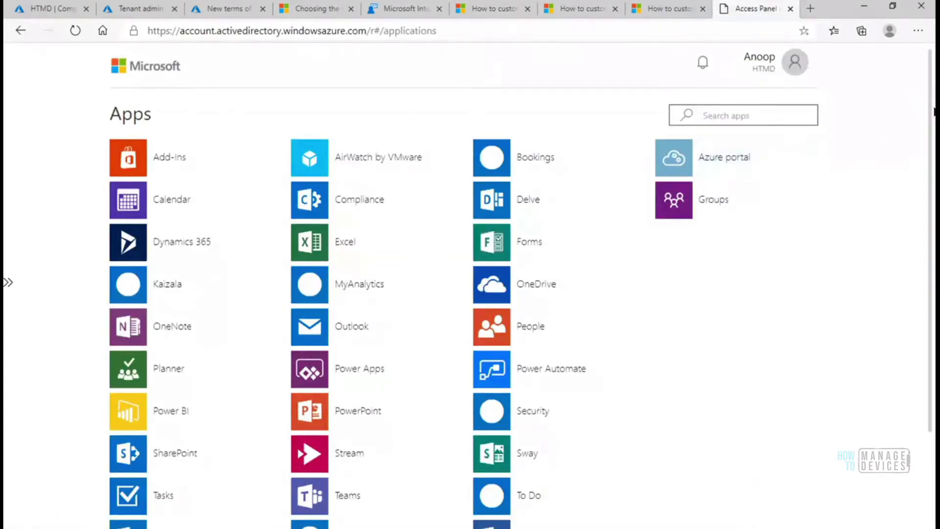
{"action": "left_click_drag", "start_coordinate": [929, 141], "coordinate": [933, 278]}
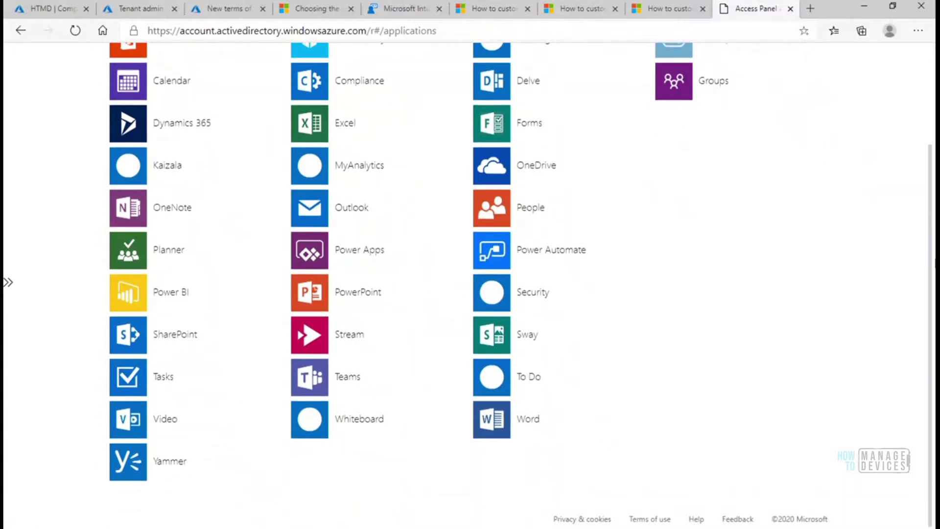
{"action": "left_click_drag", "start_coordinate": [932, 193], "coordinate": [922, 128]}
{"action": "scroll", "coordinate": [916, 189], "scroll_direction": "down", "scroll_amount": 1}
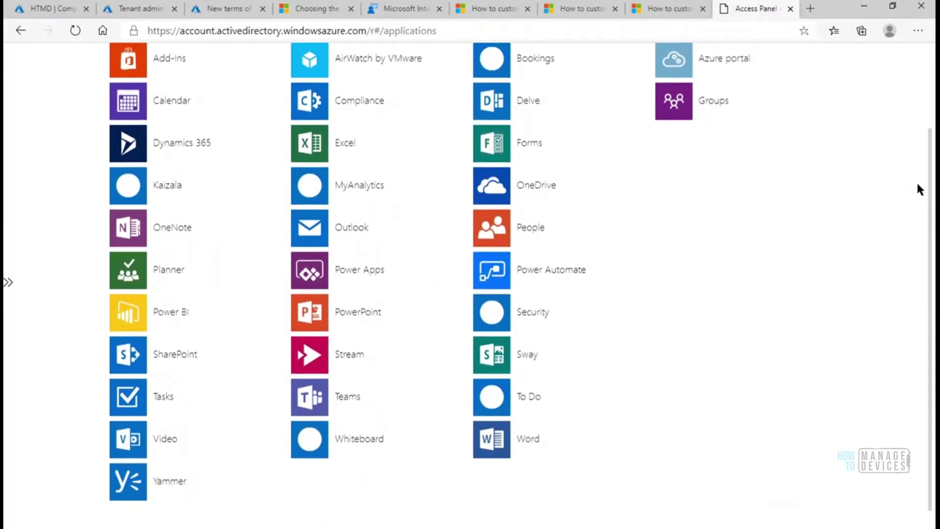
{"action": "scroll", "coordinate": [914, 158], "scroll_direction": "up", "scroll_amount": 1}
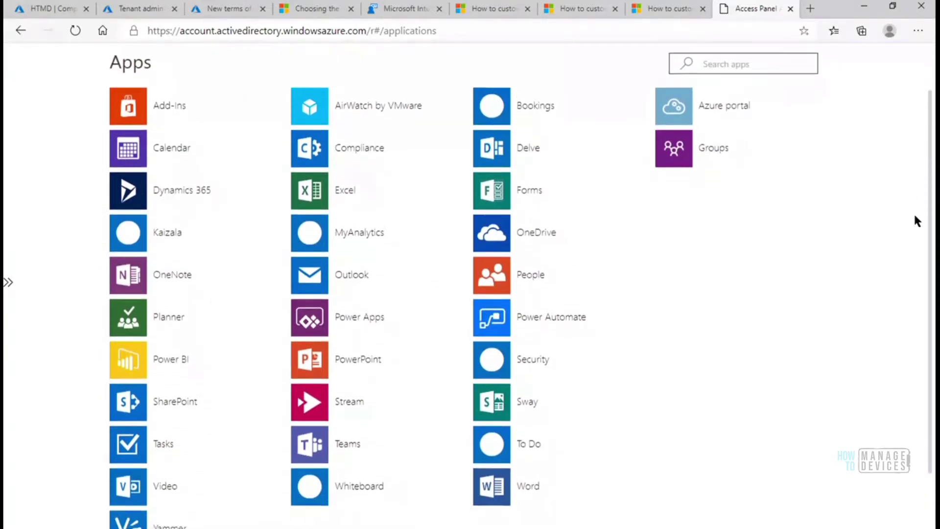
{"action": "scroll", "coordinate": [915, 218], "scroll_direction": "down", "scroll_amount": 1}
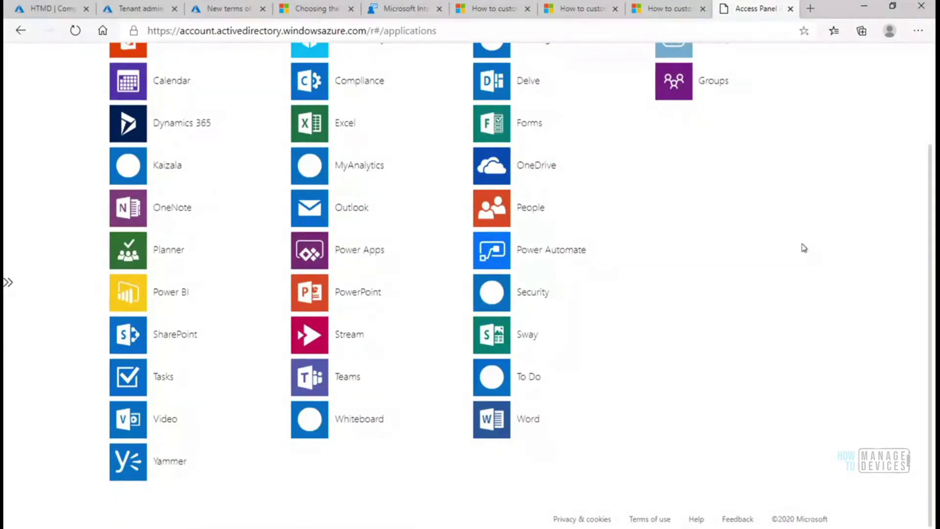
Step: Examine the Company Portal website's navigation options and the apps and devices on the Company Portal desktop app's home page
{"action": "left_click", "coordinate": [399, 12]}
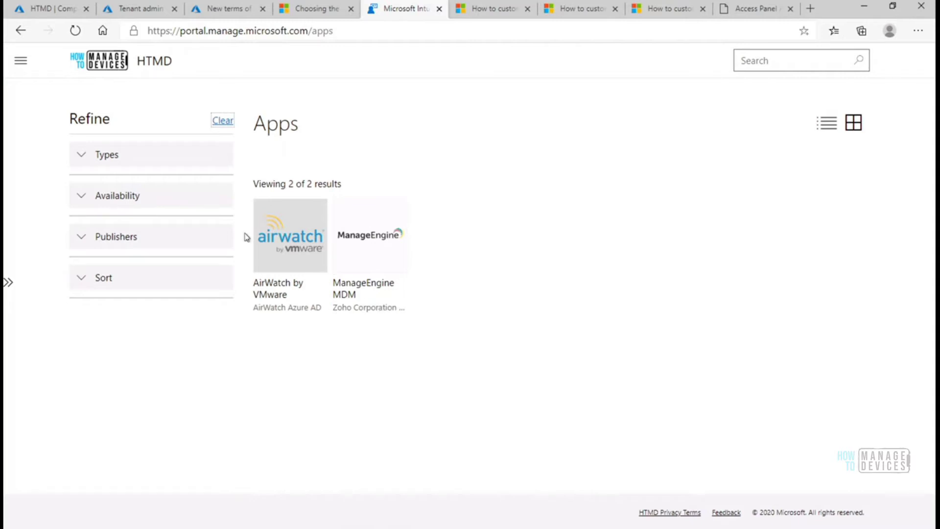
{"action": "left_click", "coordinate": [20, 60]}
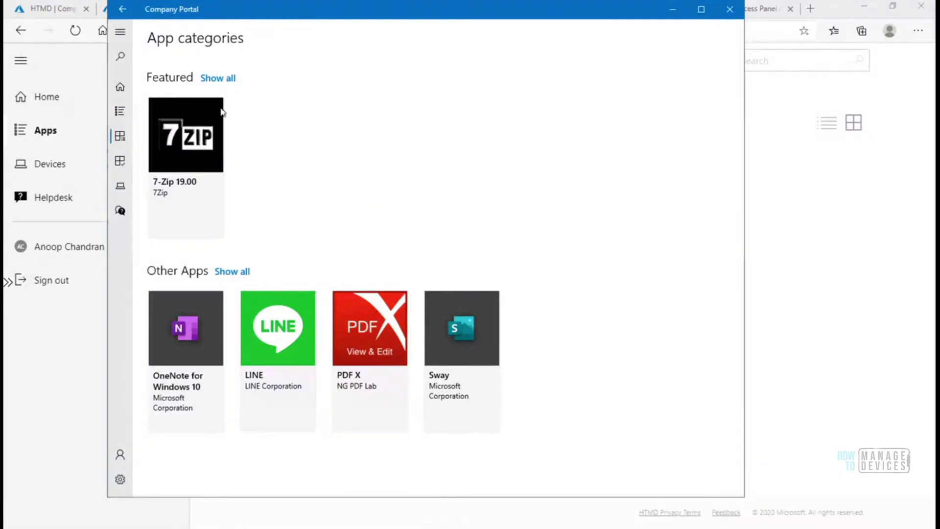
{"action": "left_click", "coordinate": [120, 93]}
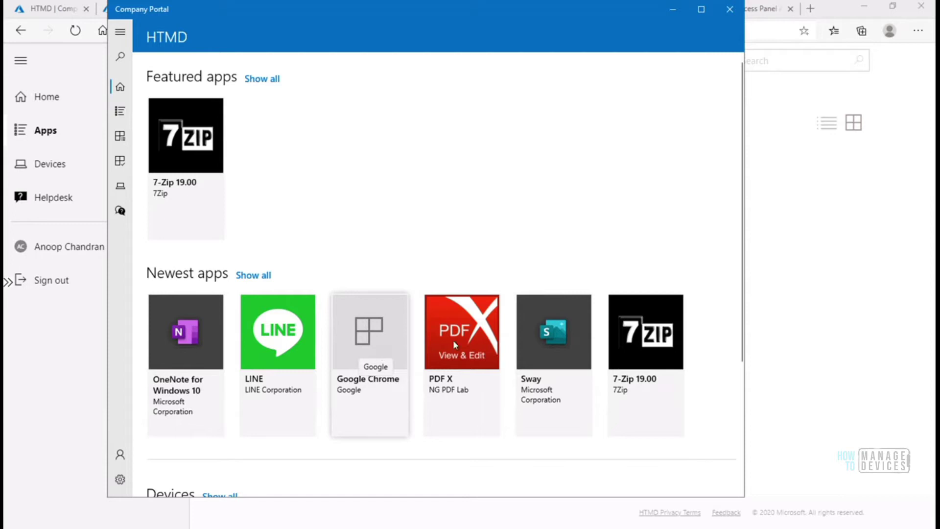
{"action": "left_click_drag", "start_coordinate": [742, 290], "coordinate": [732, 429]}
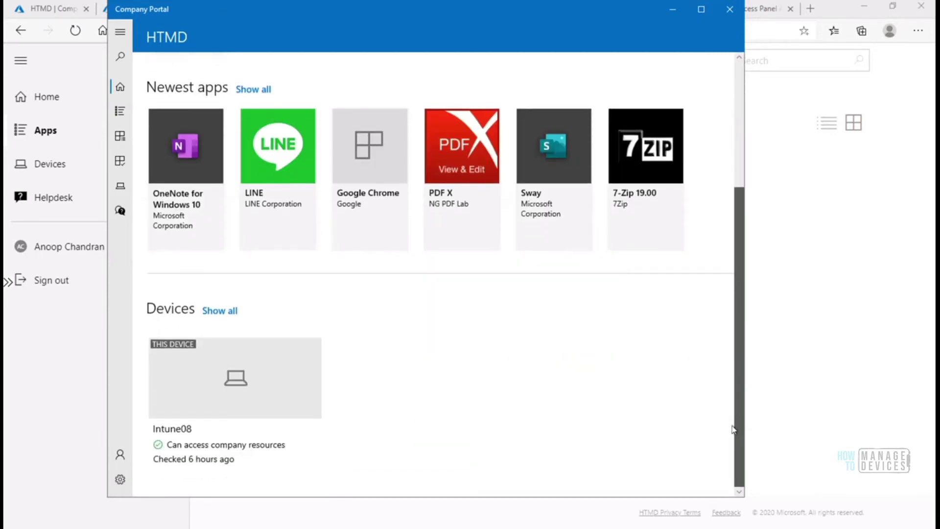
{"action": "left_click", "coordinate": [798, 384]}
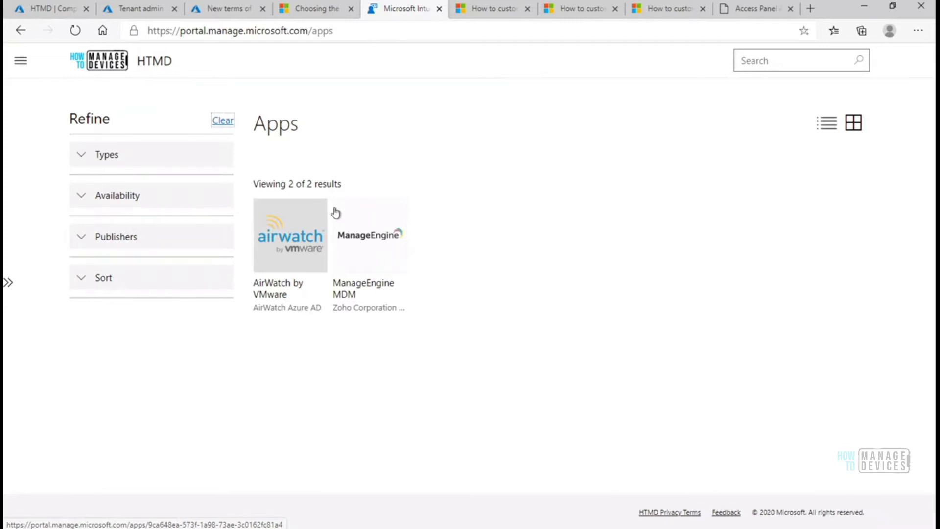
Step: Load myapps.microsoft.com in place of the open Access Panel page to view the user's current apps
{"action": "left_click", "coordinate": [758, 15]}
{"action": "left_click", "coordinate": [512, 30]}
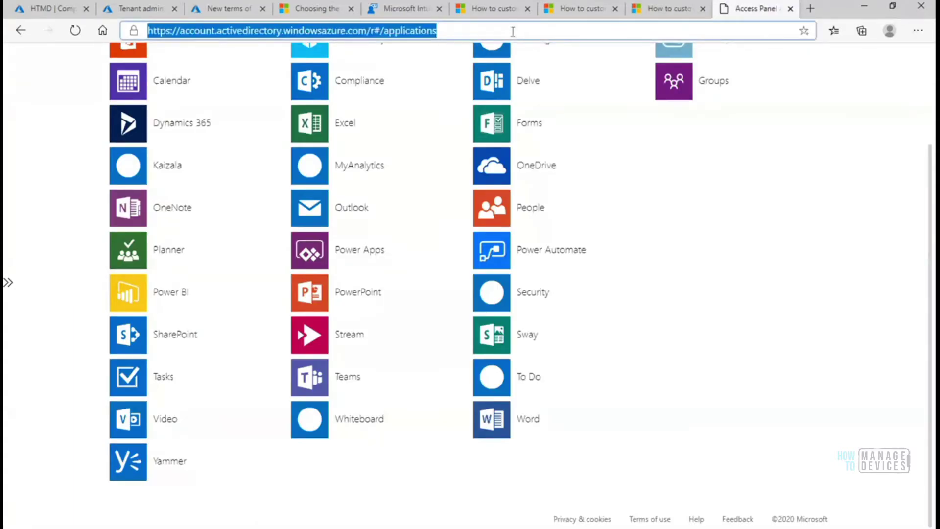
{"action": "type", "text": "myapps.microsoft.com"}
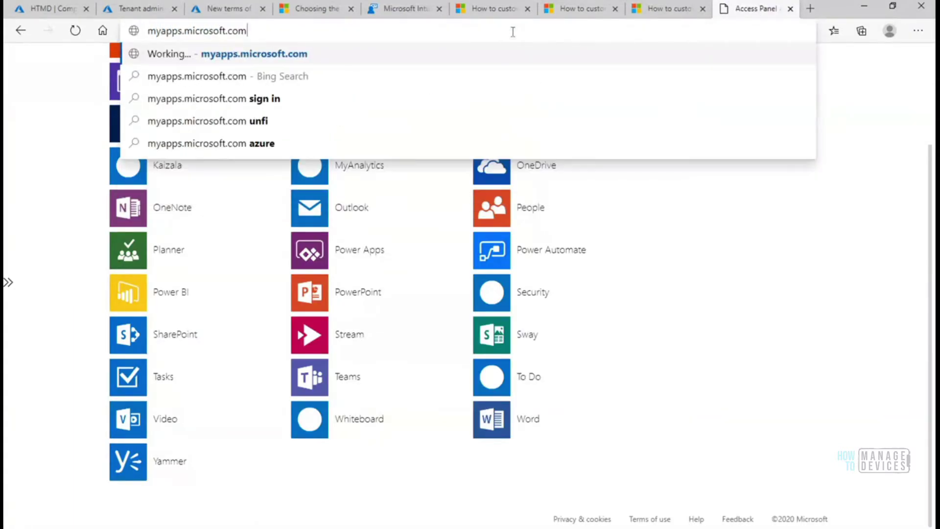
{"action": "key", "text": "Return"}
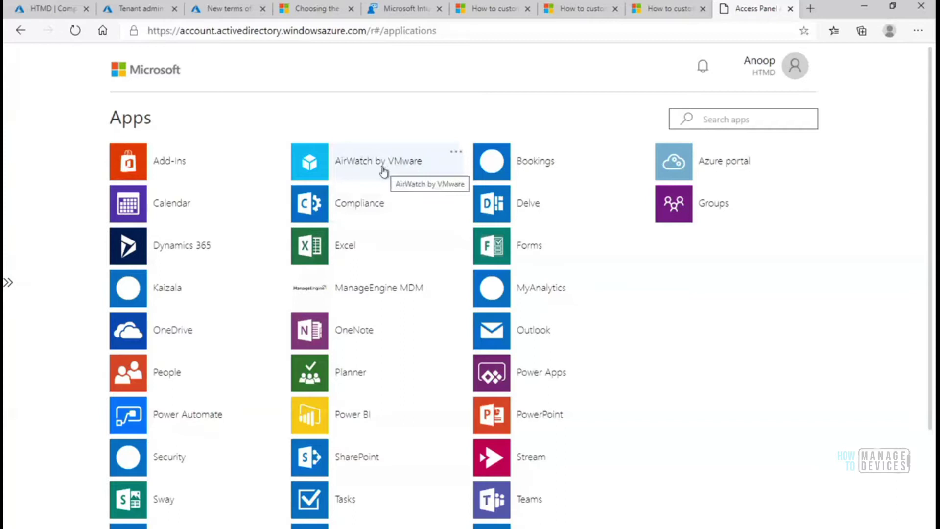
Step: Open the list of all enterprise applications for the HTMD tenant in Azure Active Directory
{"action": "left_click", "coordinate": [48, 11]}
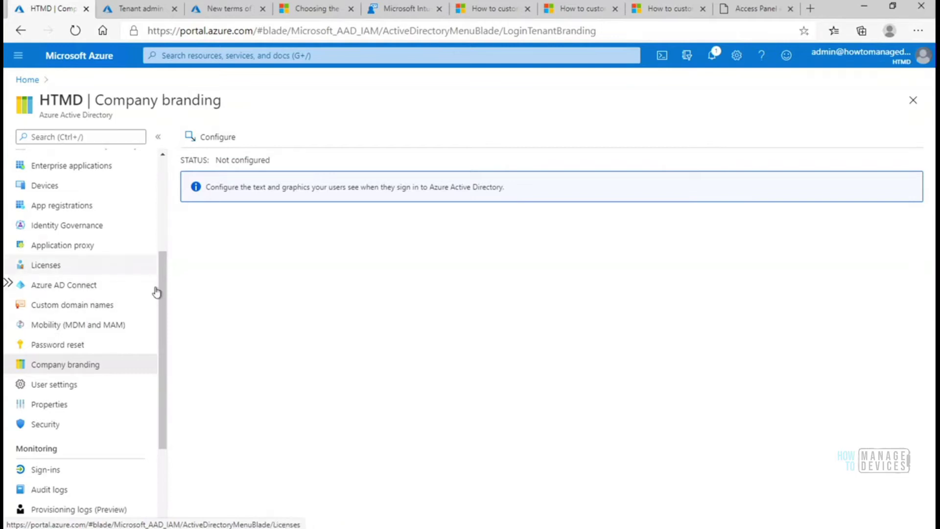
{"action": "left_click_drag", "start_coordinate": [157, 292], "coordinate": [162, 204]}
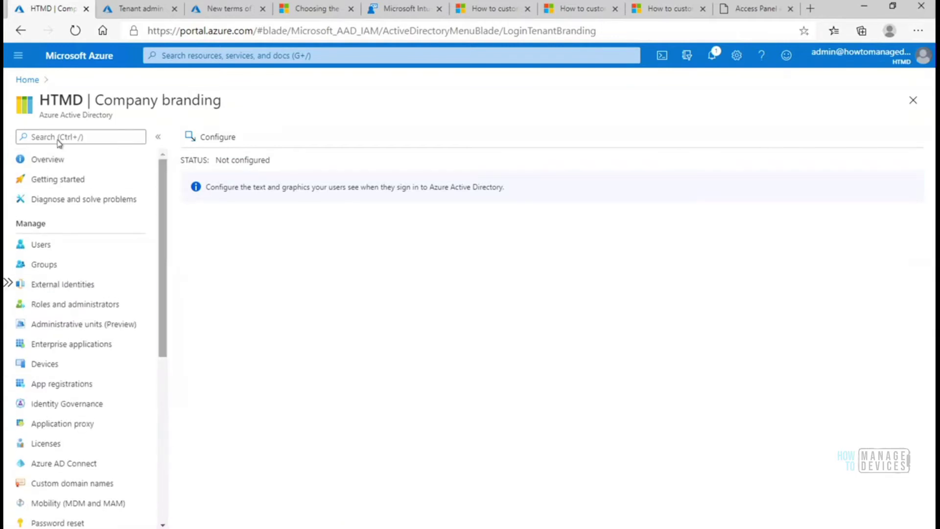
{"action": "left_click_drag", "start_coordinate": [113, 115], "coordinate": [40, 115]}
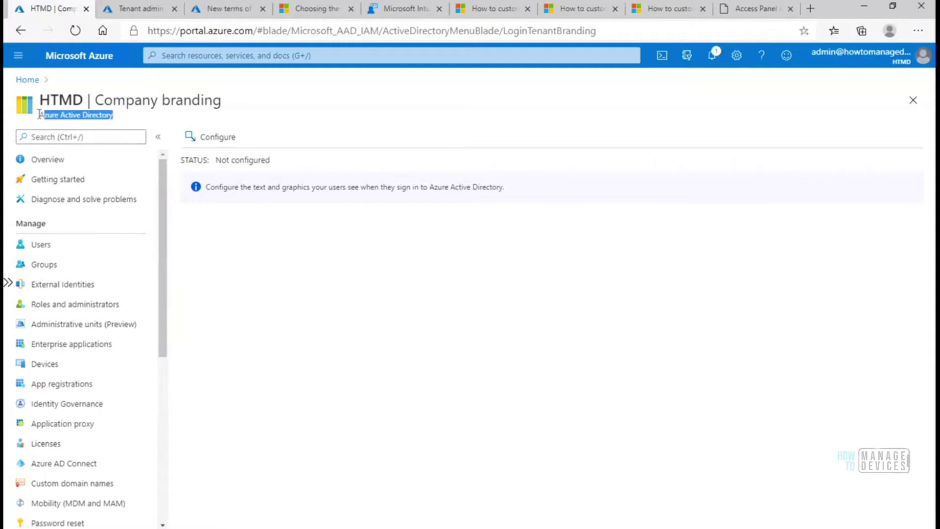
{"action": "left_click", "coordinate": [78, 345]}
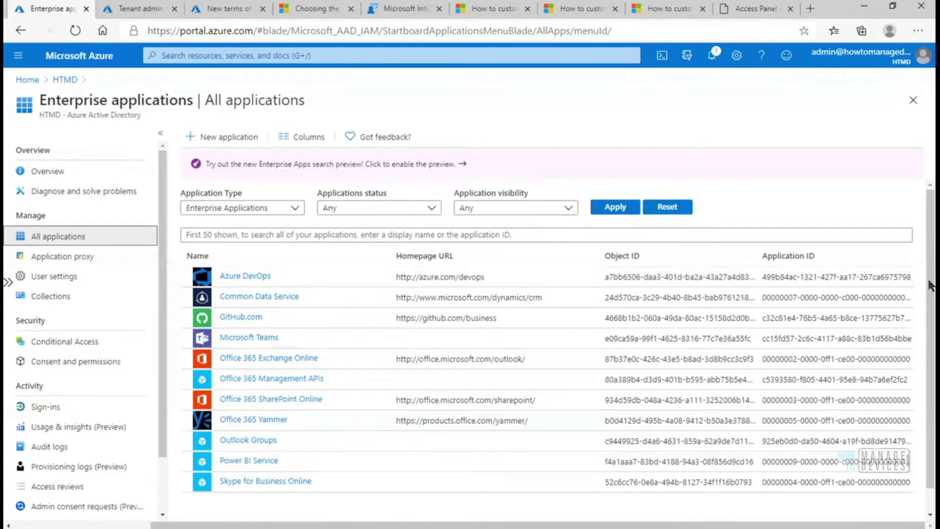
{"action": "scroll", "coordinate": [929, 293], "scroll_direction": "down", "scroll_amount": 2}
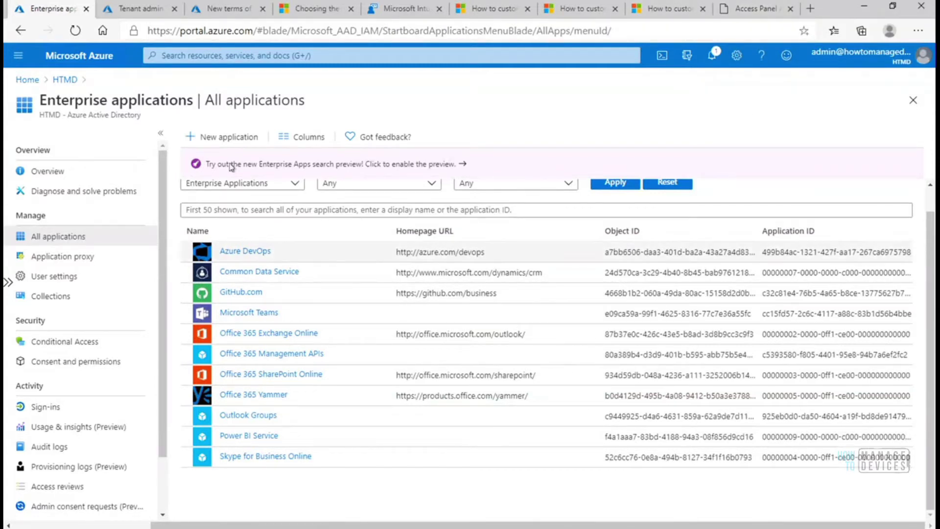
{"action": "left_click", "coordinate": [226, 139]}
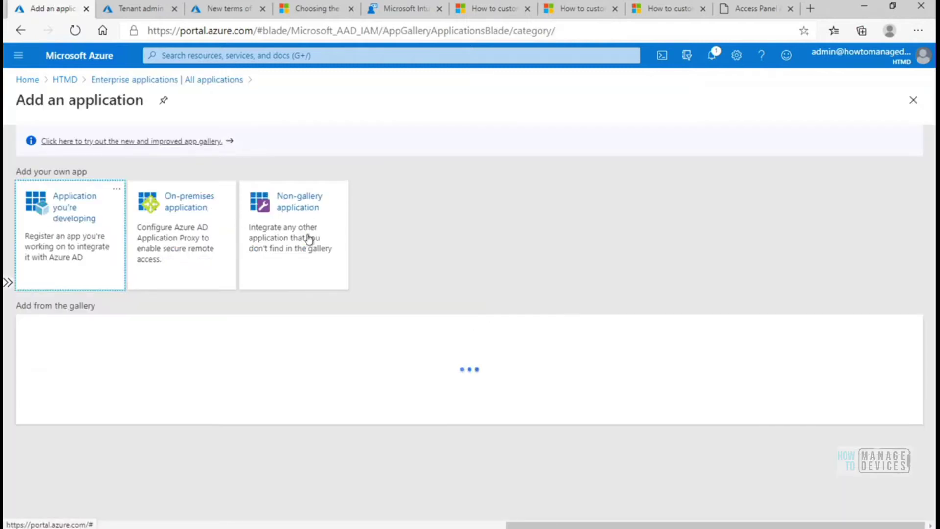
{"action": "left_click", "coordinate": [303, 223]}
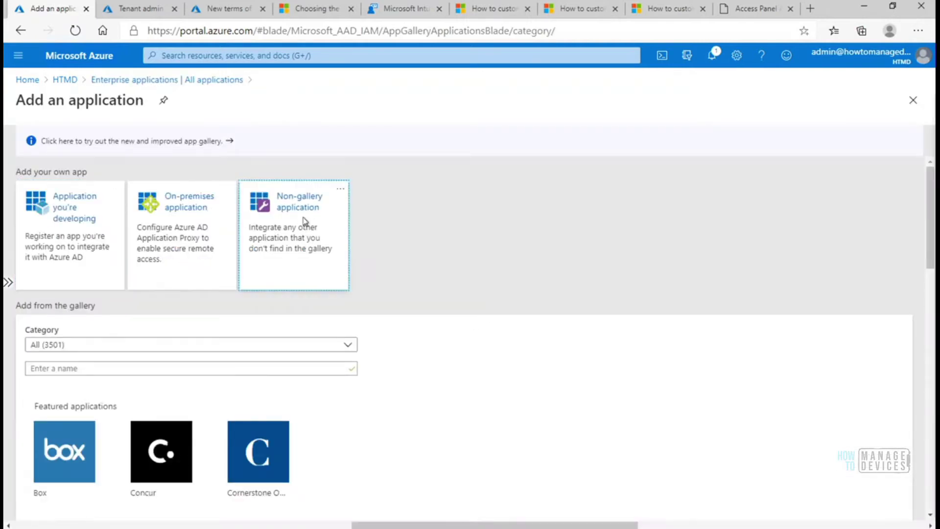
{"action": "left_click", "coordinate": [226, 80]}
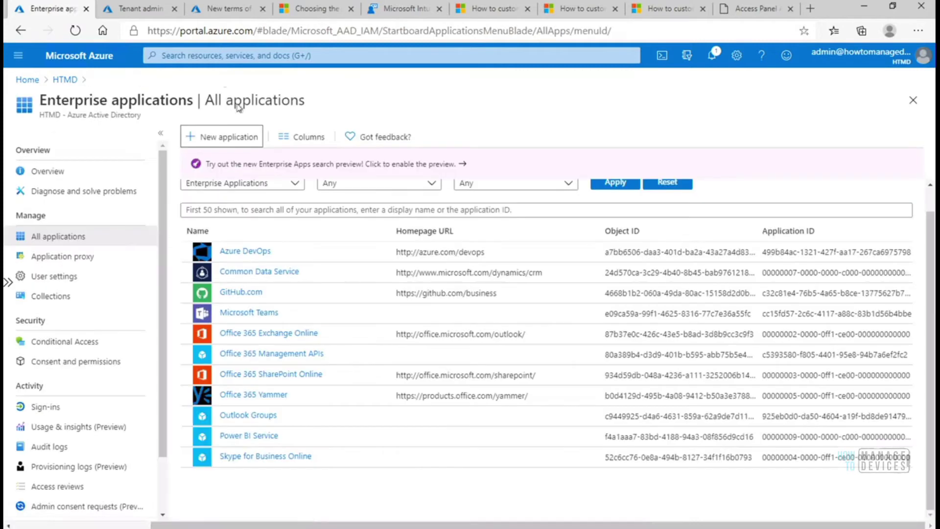
Step: Add GoToMeeting from the application gallery as a new enterprise application, keeping its default name
{"action": "left_click", "coordinate": [229, 138]}
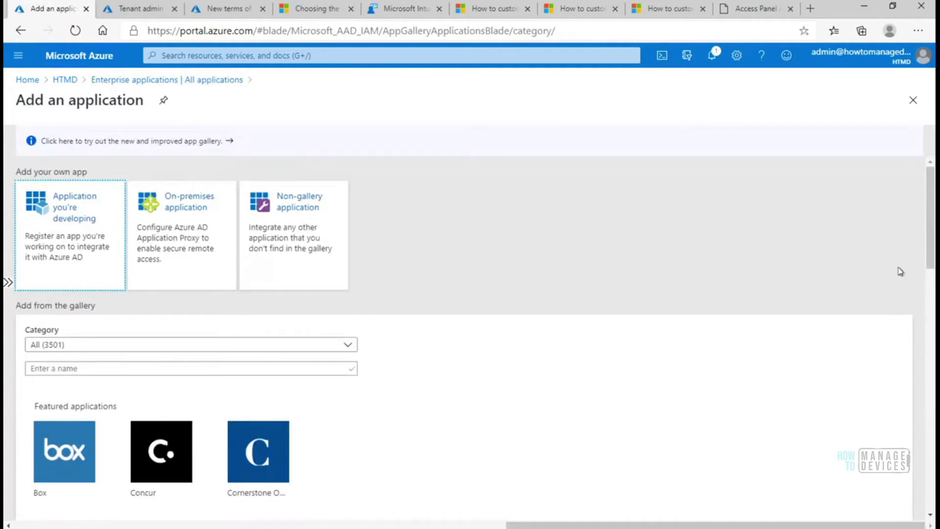
{"action": "left_click_drag", "start_coordinate": [929, 251], "coordinate": [924, 301]}
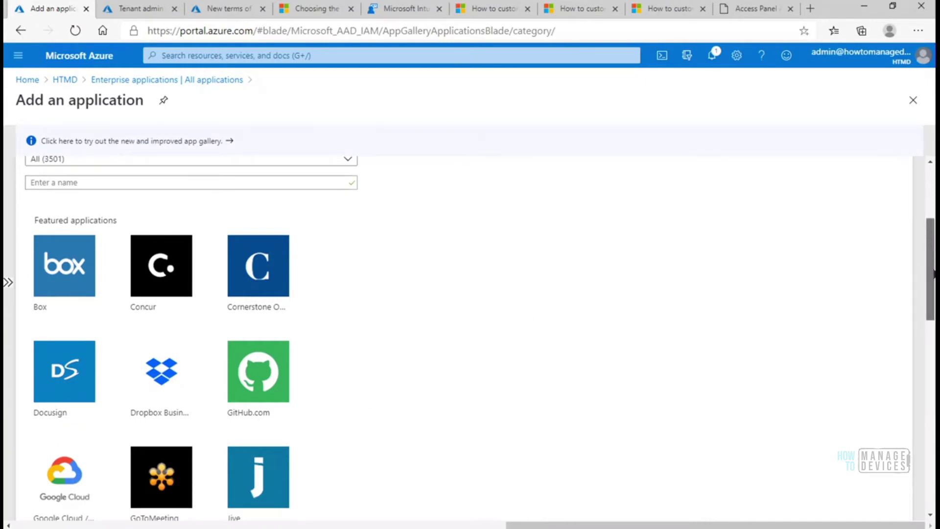
{"action": "scroll", "coordinate": [933, 251], "scroll_direction": "down", "scroll_amount": 2}
{"action": "left_click", "coordinate": [176, 385]}
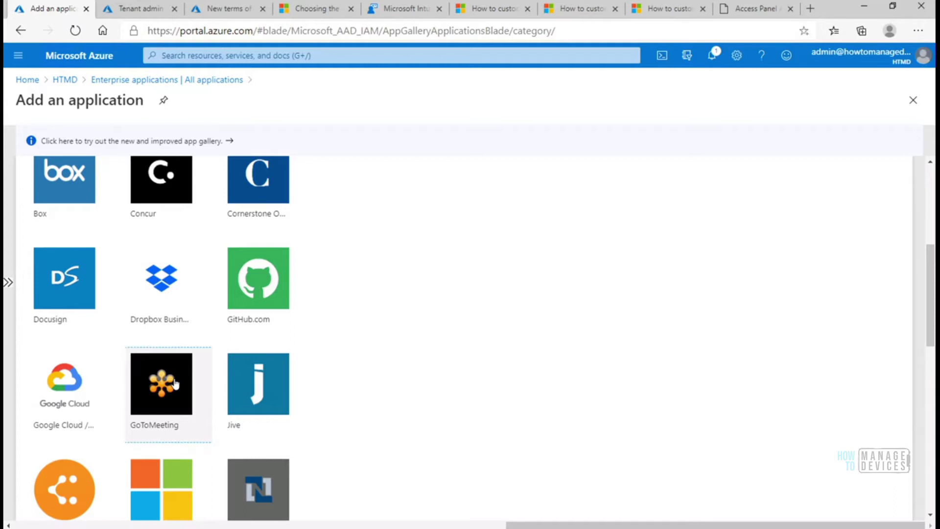
{"action": "left_click", "coordinate": [702, 514]}
{"action": "scroll", "coordinate": [930, 391], "scroll_direction": "down", "scroll_amount": 2}
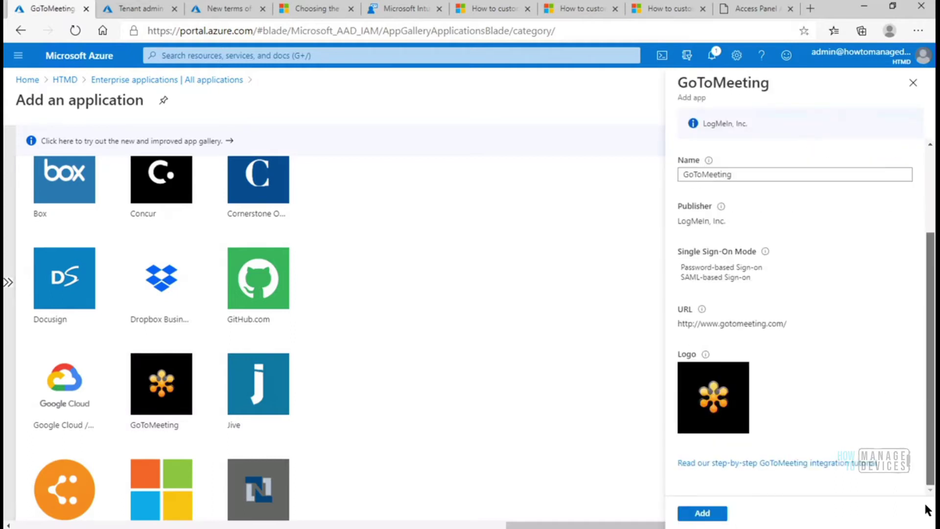
{"action": "left_click", "coordinate": [703, 514]}
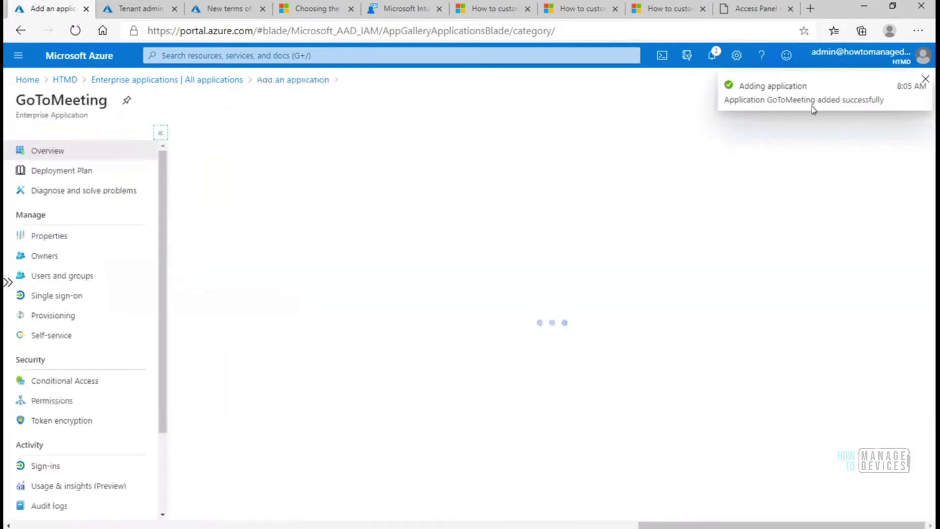
{"action": "left_click", "coordinate": [925, 81]}
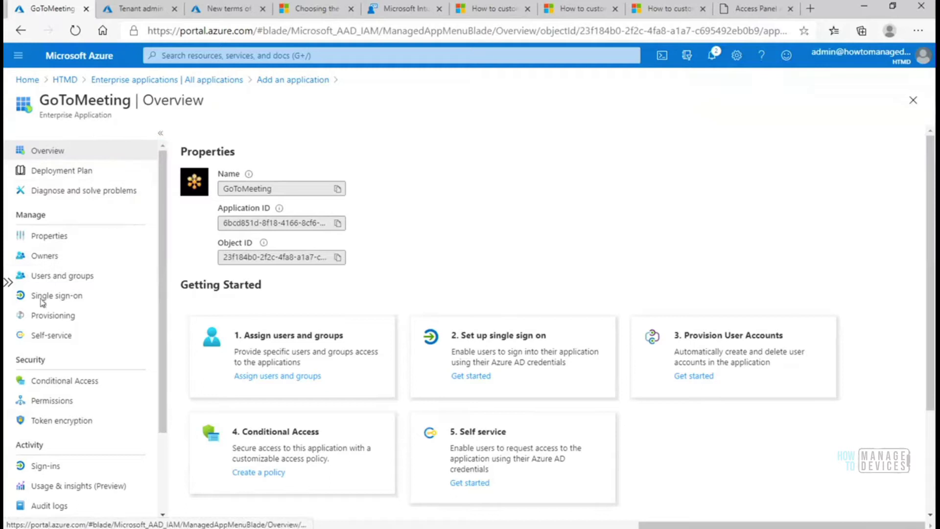
Step: Assign the admin user to the GoToMeeting application, finding the account by searching for "admin"
{"action": "left_click", "coordinate": [63, 277]}
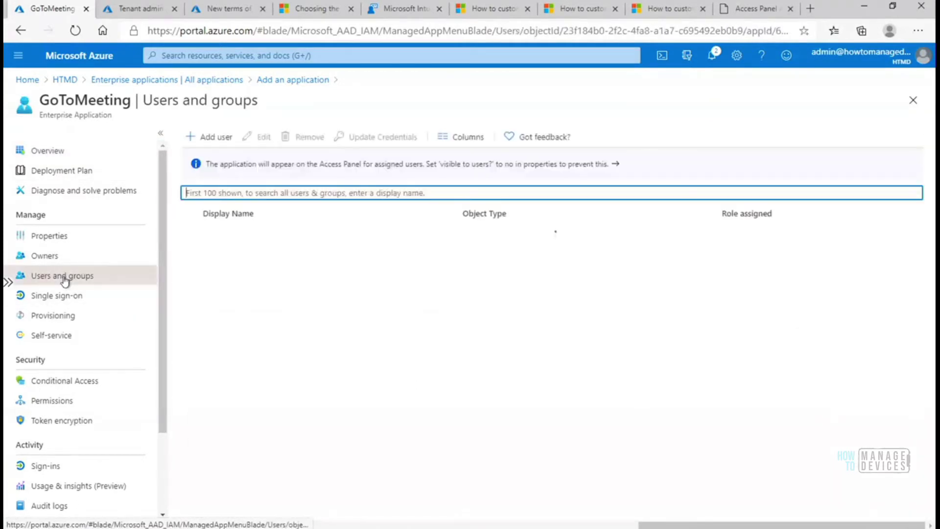
{"action": "left_click", "coordinate": [214, 135]}
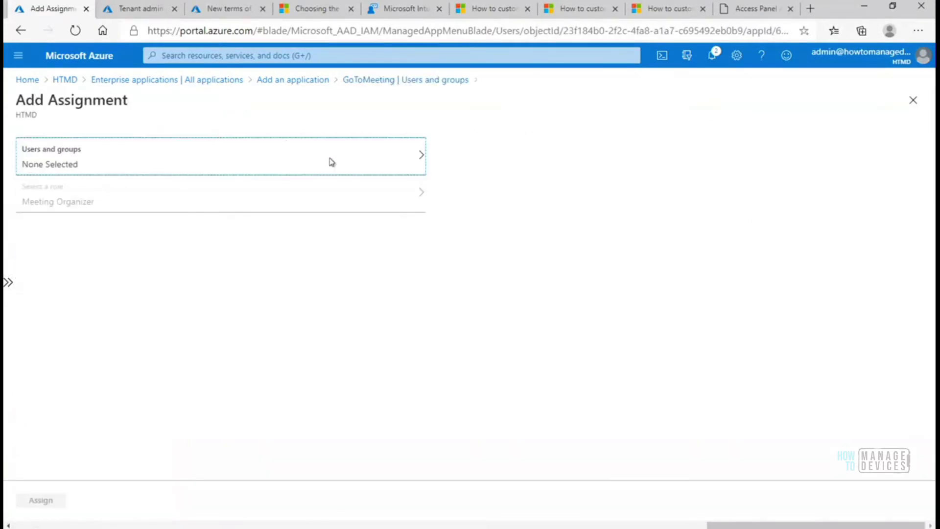
{"action": "left_click", "coordinate": [199, 166]}
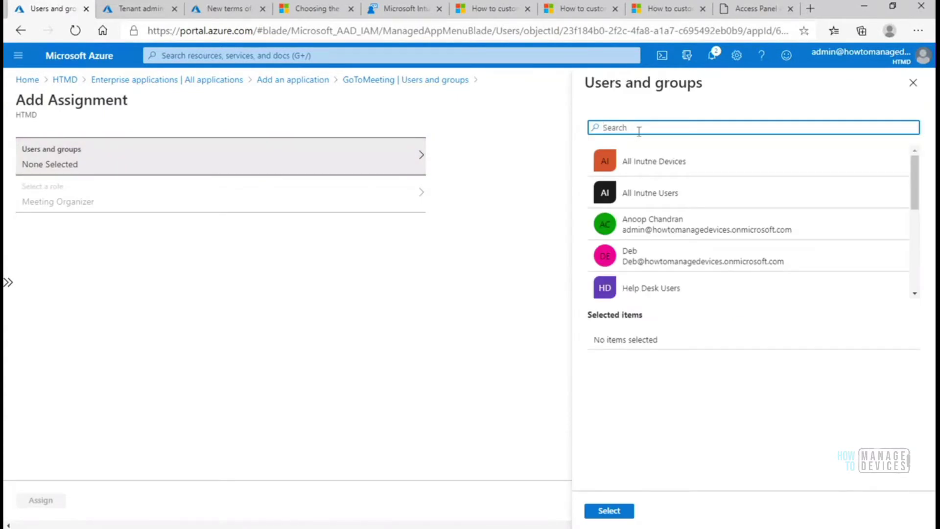
{"action": "left_click", "coordinate": [651, 159]}
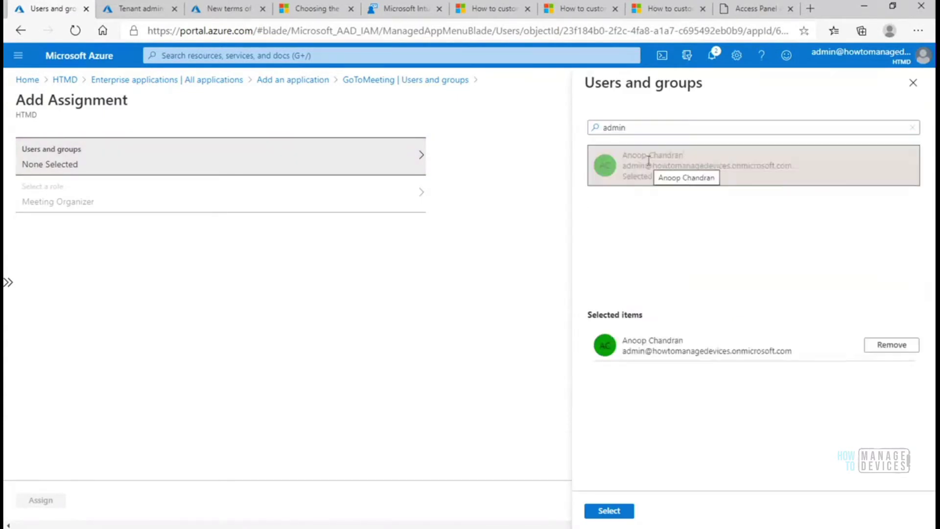
{"action": "left_click", "coordinate": [611, 513]}
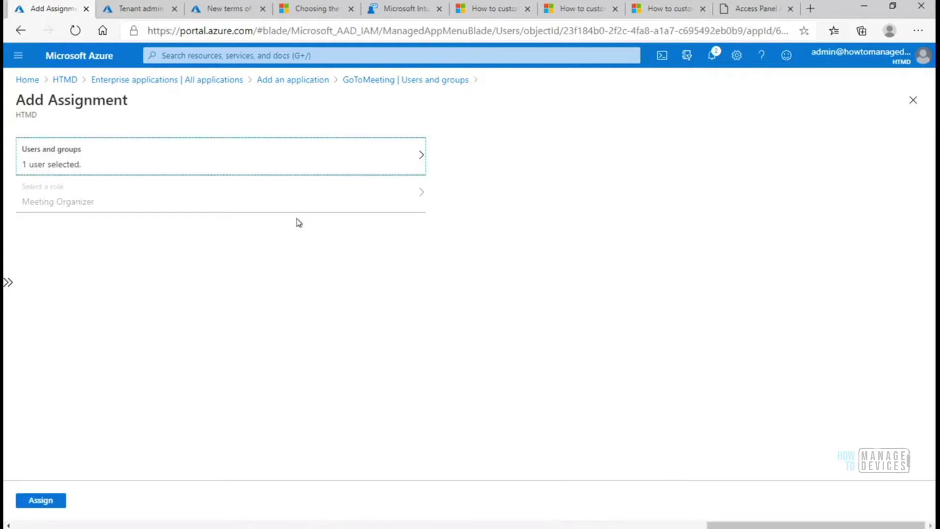
{"action": "left_click", "coordinate": [39, 500]}
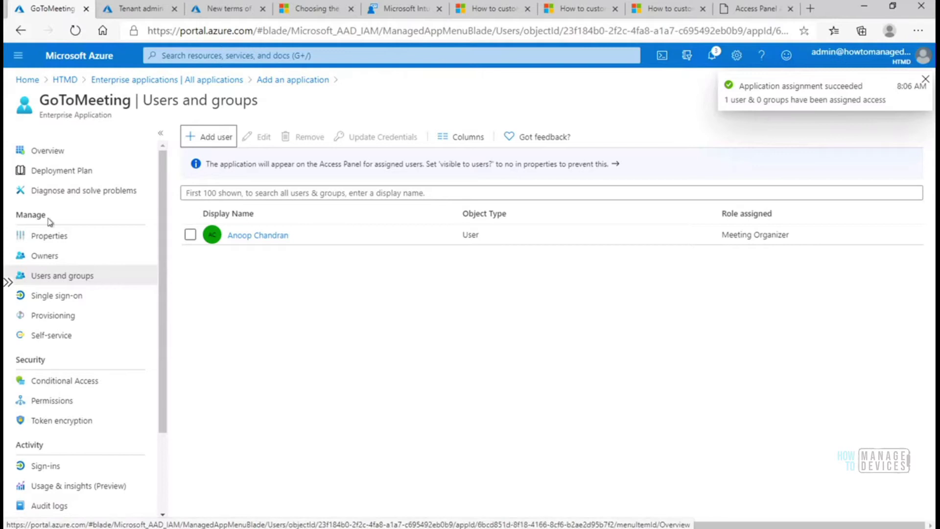
Step: Reload the Access Panel apps page, search its apps for "goto", and clear the search
{"action": "left_click", "coordinate": [740, 10]}
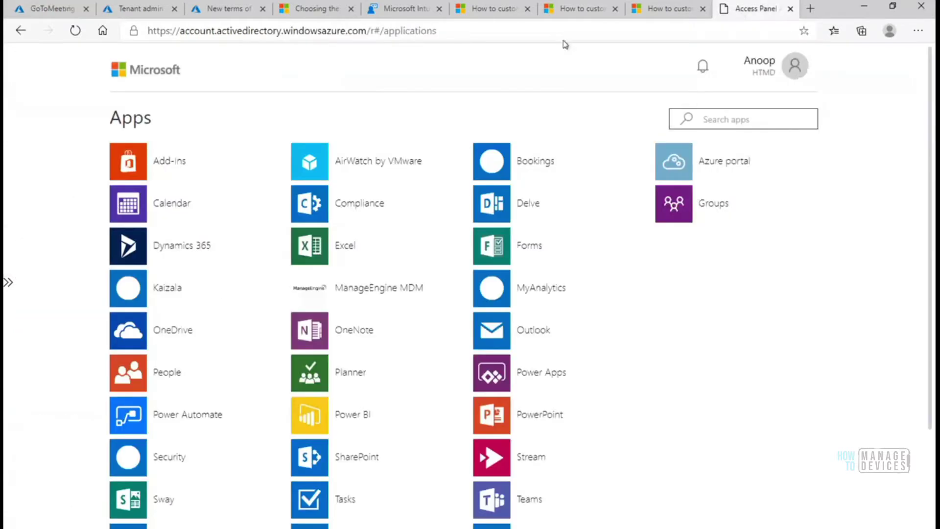
{"action": "left_click", "coordinate": [75, 32]}
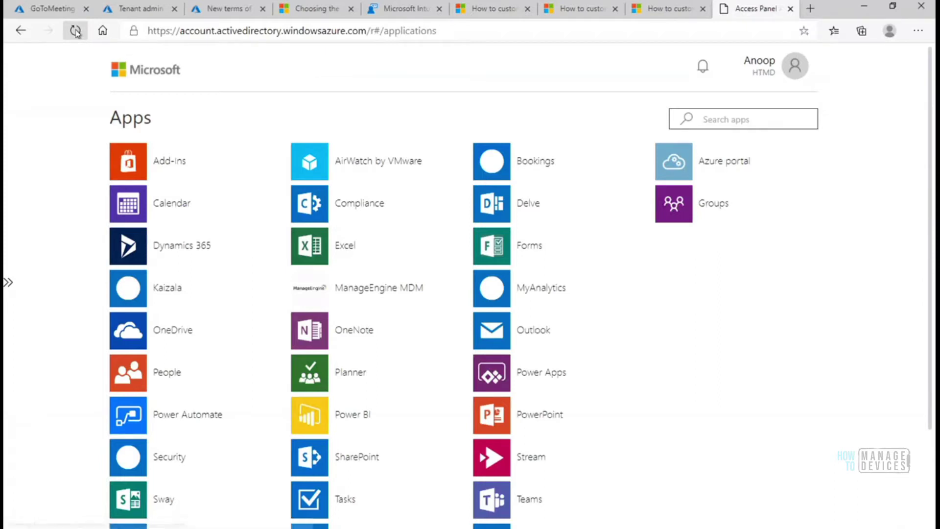
{"action": "left_click", "coordinate": [734, 120]}
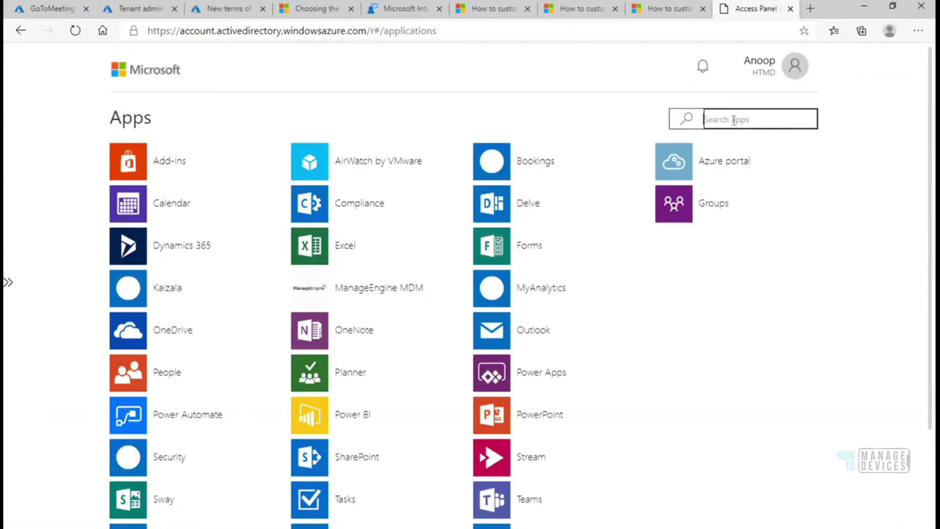
{"action": "type", "text": "goto\\\\\\"}
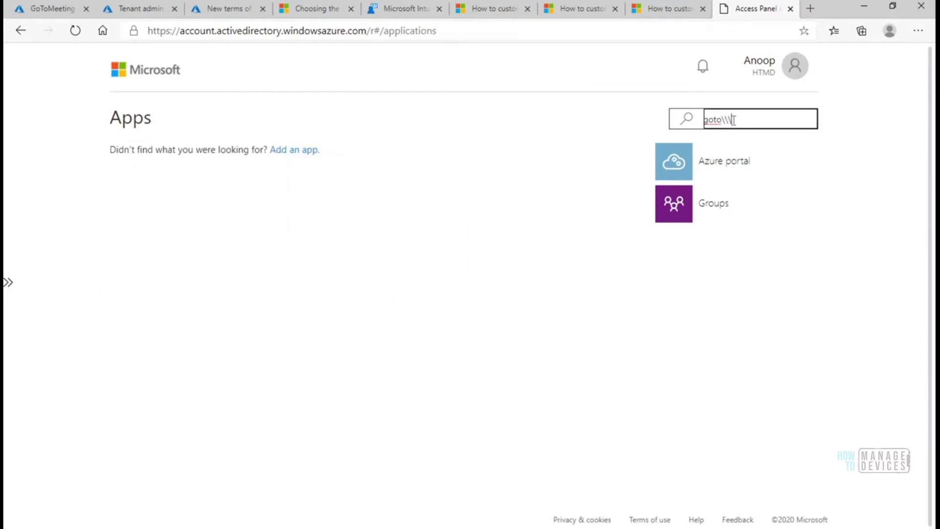
{"action": "key", "text": "BackSpace"}
{"action": "key", "text": "BackSpace"}
{"action": "key", "text": "BackSpace"}
{"action": "key", "text": "BackSpace"}
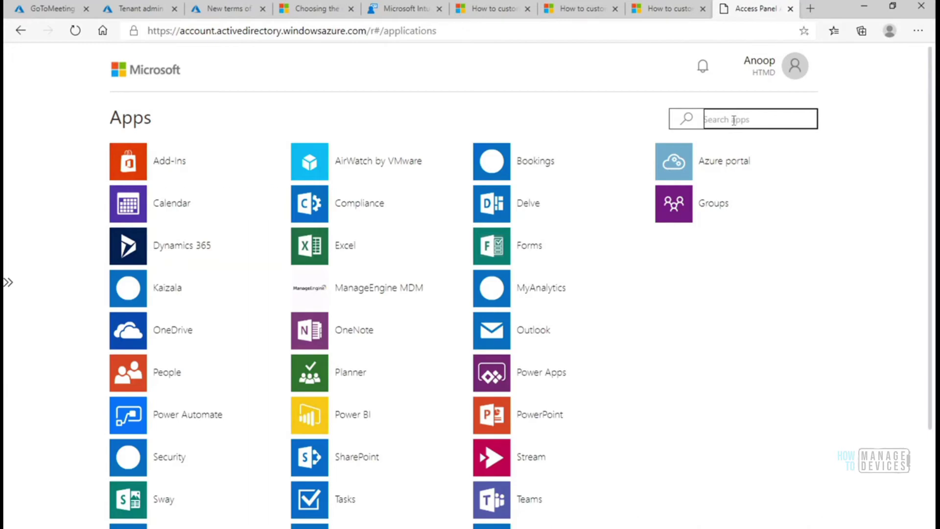
Step: Refresh the Access Panel apps page once more and search its apps for "got"
{"action": "left_click", "coordinate": [75, 31]}
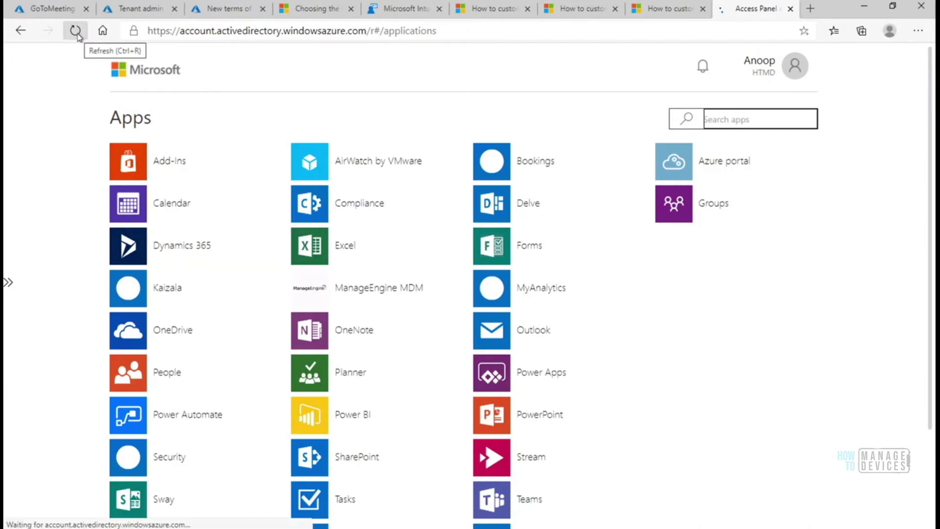
{"action": "left_click", "coordinate": [721, 121]}
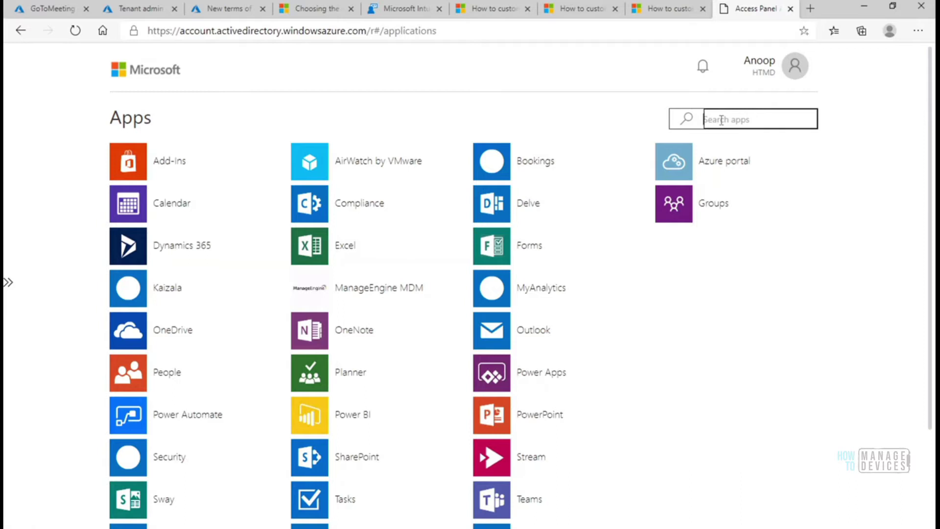
{"action": "type", "text": "got"}
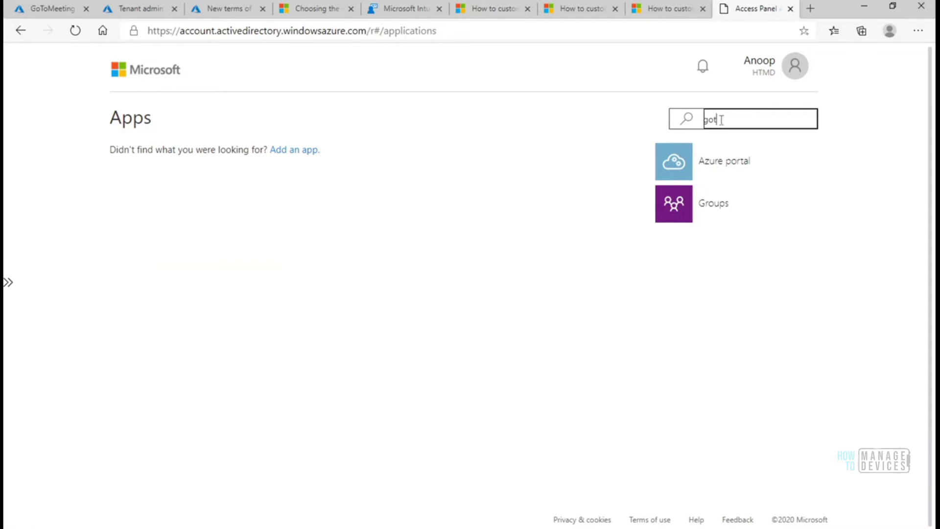
Step: Reopen the Access Panel in a fresh browser tab and search the page text for "goto", closing the search at the end
{"action": "left_click", "coordinate": [789, 9]}
{"action": "left_click", "coordinate": [810, 9]}
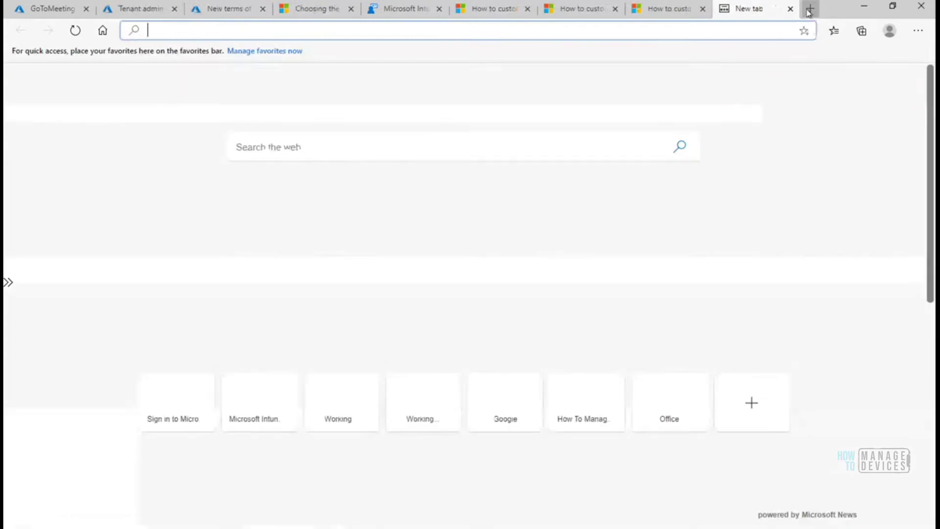
{"action": "type", "text": "m"}
{"action": "key", "text": "Right"}
{"action": "key", "text": "Return"}
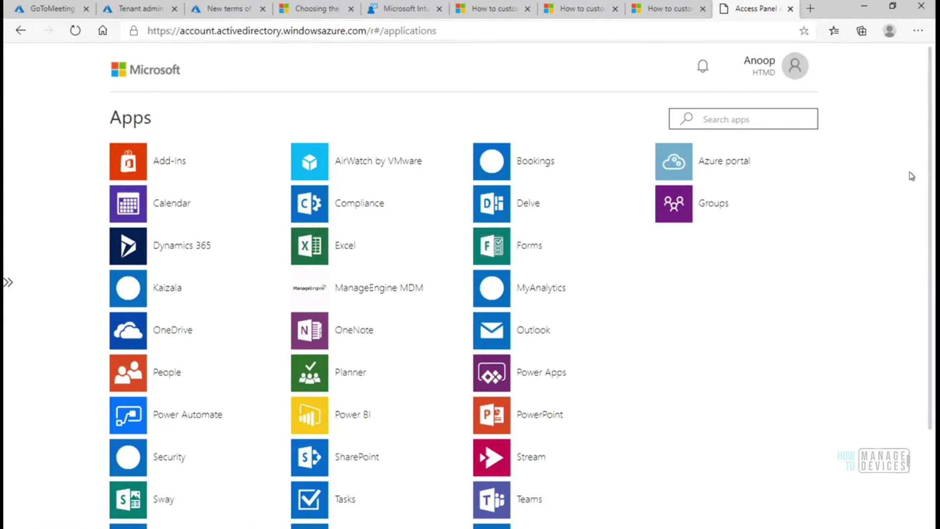
{"action": "key", "text": "ctrl+f"}
{"action": "type", "text": "goto"}
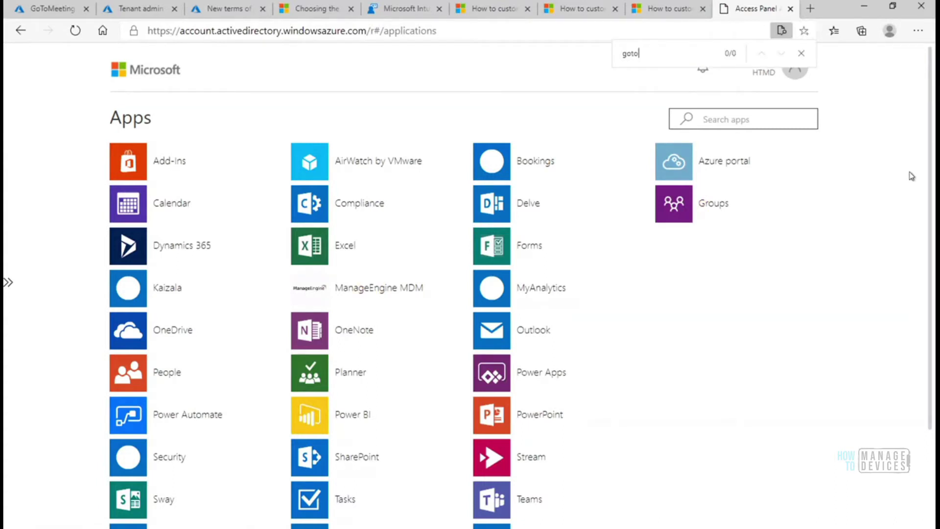
{"action": "left_click", "coordinate": [801, 54]}
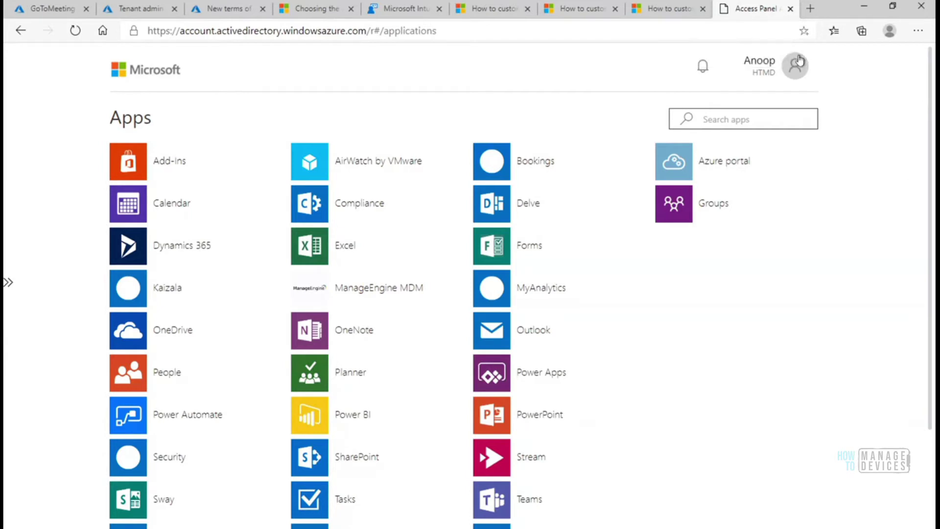
Step: Recheck the GoToMeeting user assignment in Azure and look through the full app list in the Access Panel
{"action": "left_click", "coordinate": [53, 8]}
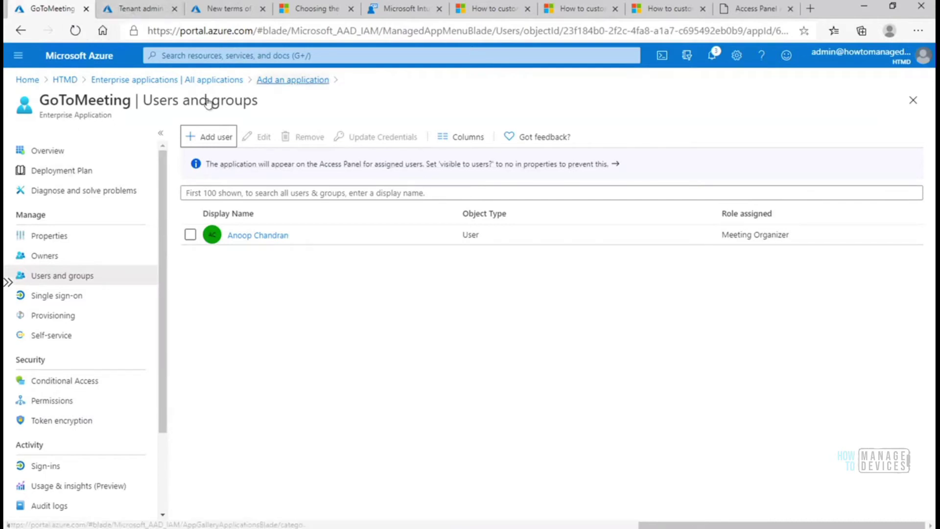
{"action": "left_click", "coordinate": [754, 6]}
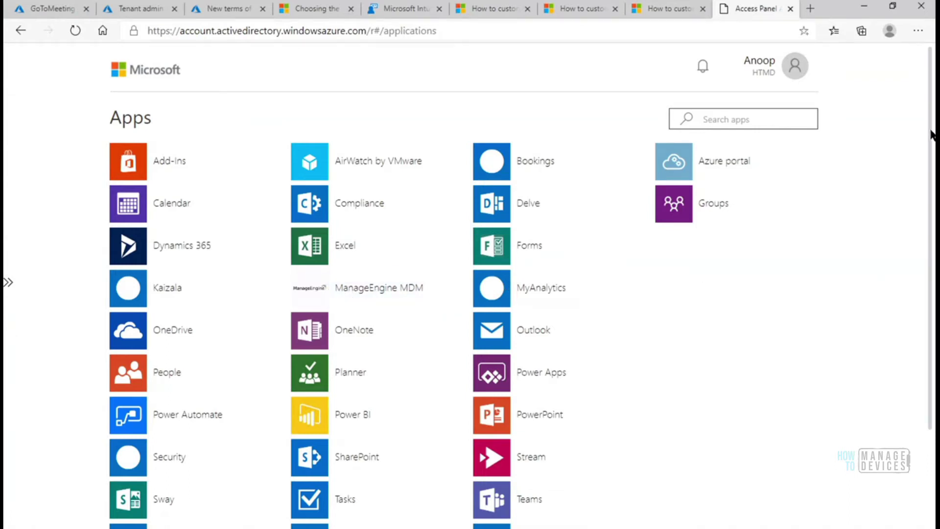
{"action": "left_click_drag", "start_coordinate": [930, 135], "coordinate": [929, 309]}
{"action": "scroll", "coordinate": [928, 291], "scroll_direction": "up", "scroll_amount": 3}
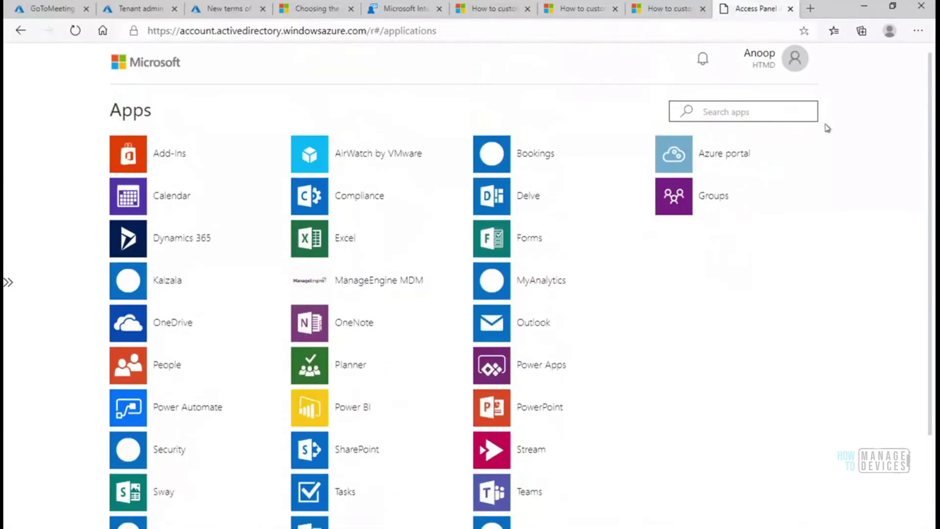
Step: Check the Azure AD Enterprise Applications setting in the HTMD Branding policy's properties against the apps on the Company Portal website
{"action": "left_click", "coordinate": [407, 9]}
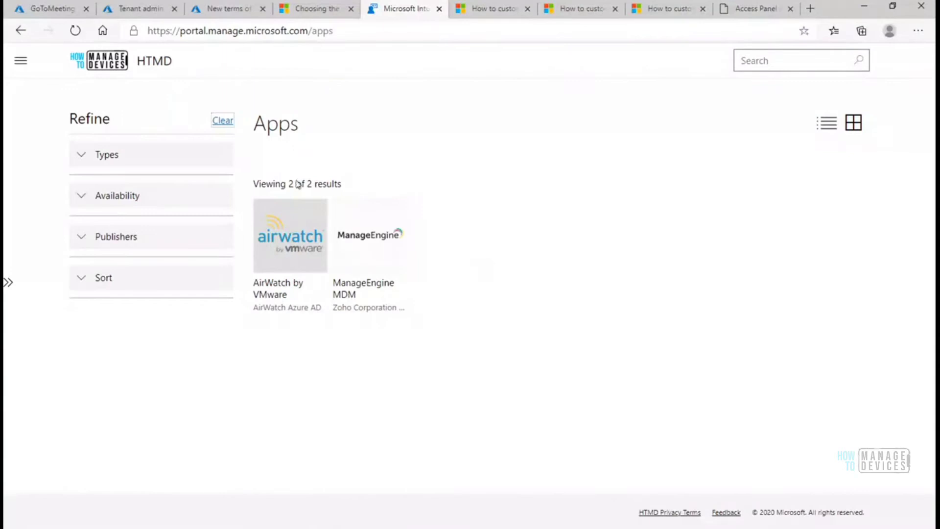
{"action": "left_click", "coordinate": [139, 15]}
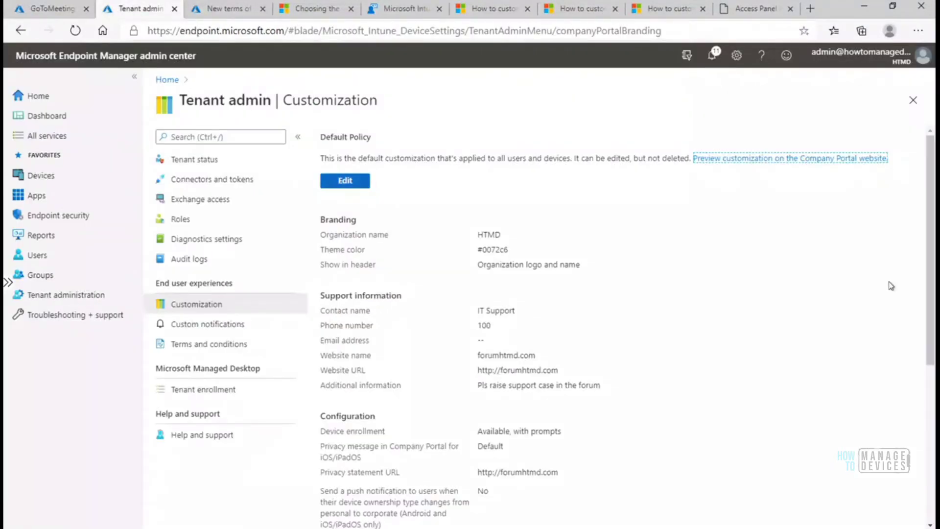
{"action": "scroll", "coordinate": [929, 257], "scroll_direction": "down", "scroll_amount": 5}
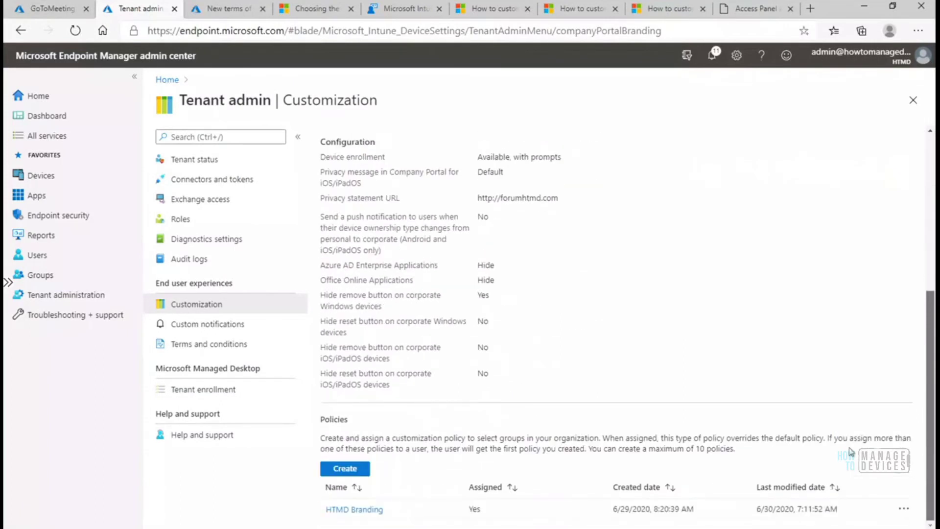
{"action": "left_click", "coordinate": [379, 510]}
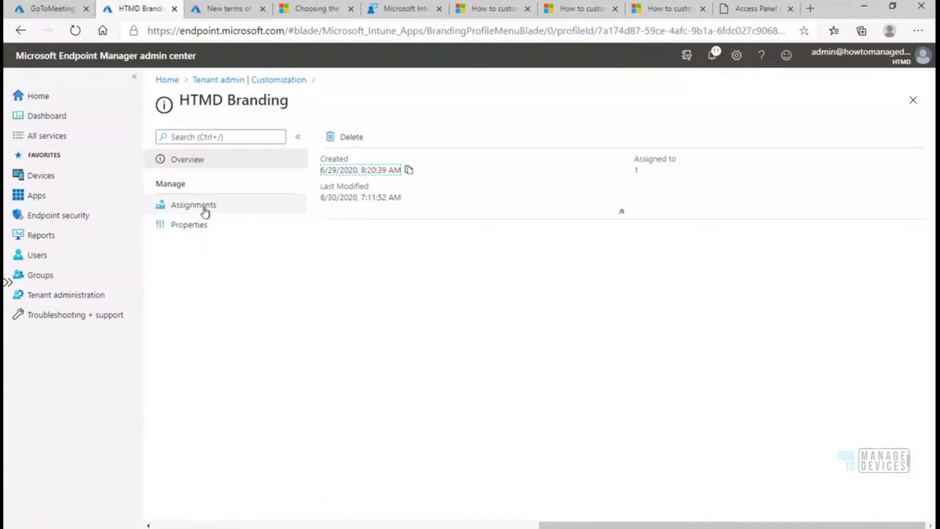
{"action": "left_click", "coordinate": [198, 229]}
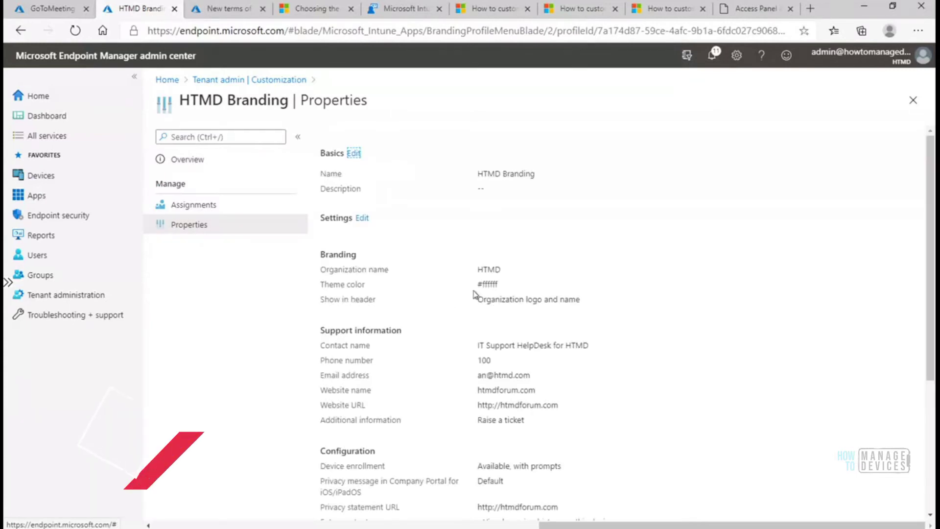
{"action": "left_click_drag", "start_coordinate": [926, 221], "coordinate": [927, 350]}
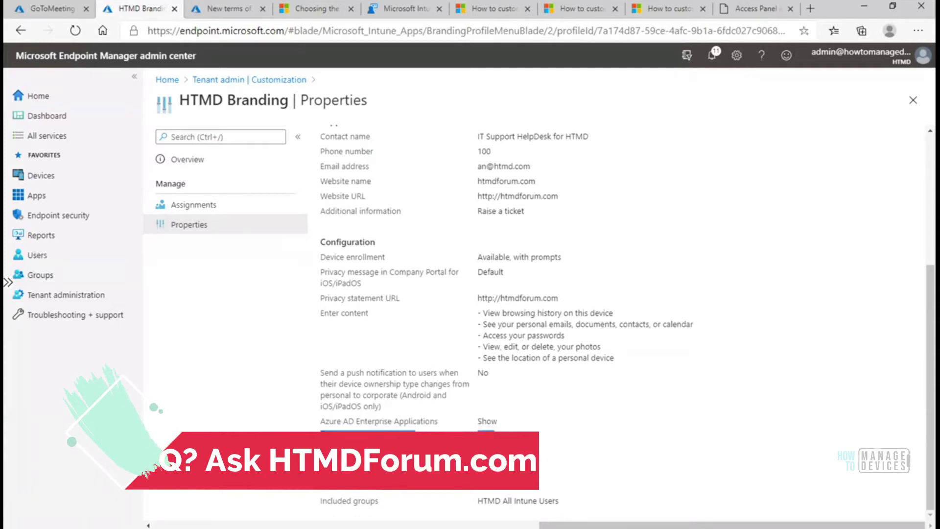
{"action": "left_click_drag", "start_coordinate": [509, 424], "coordinate": [324, 424]}
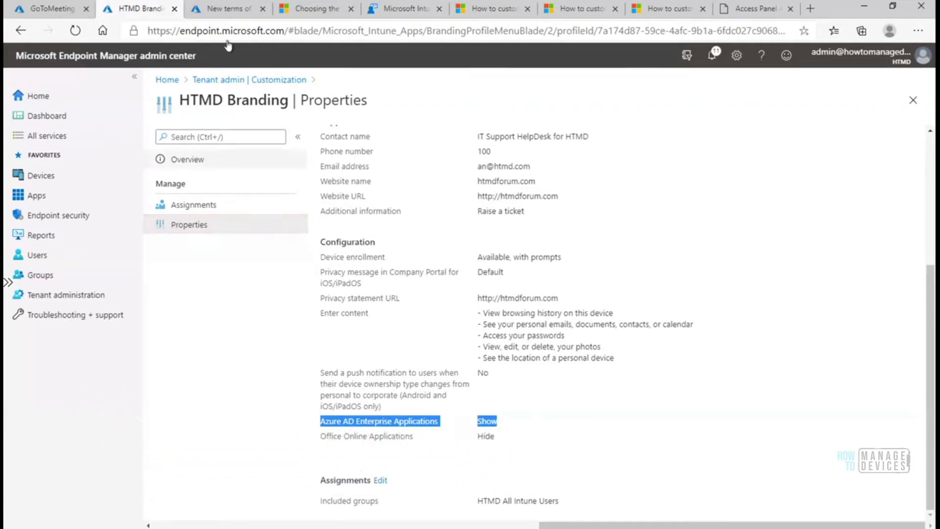
{"action": "left_click", "coordinate": [372, 10]}
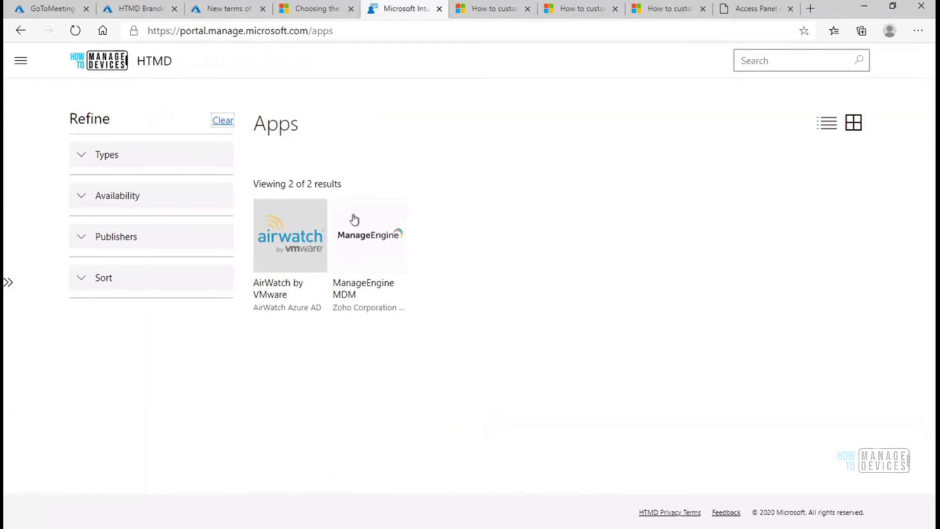
Step: Leave the GoToMeeting application and open the HTMD tenant's Mobility (MDM and MAM) page in Azure Active Directory
{"action": "left_click", "coordinate": [62, 10]}
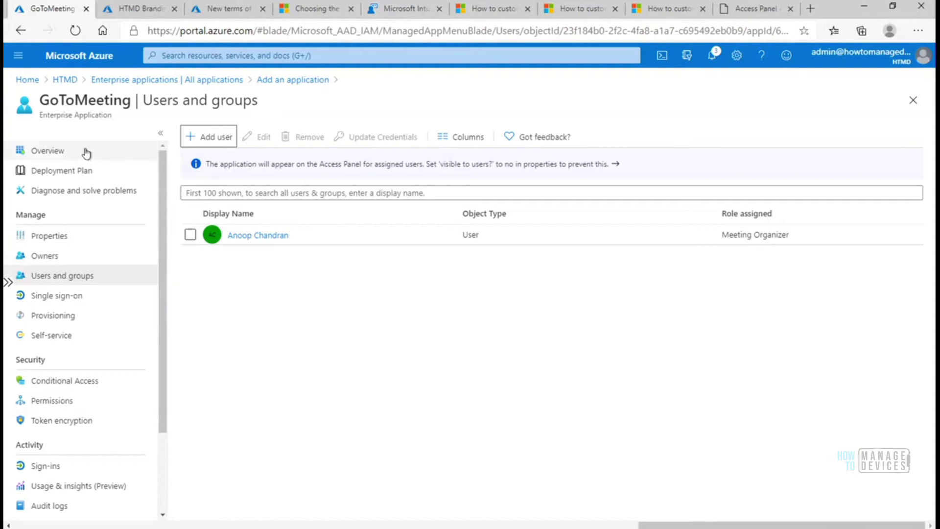
{"action": "left_click", "coordinate": [229, 81]}
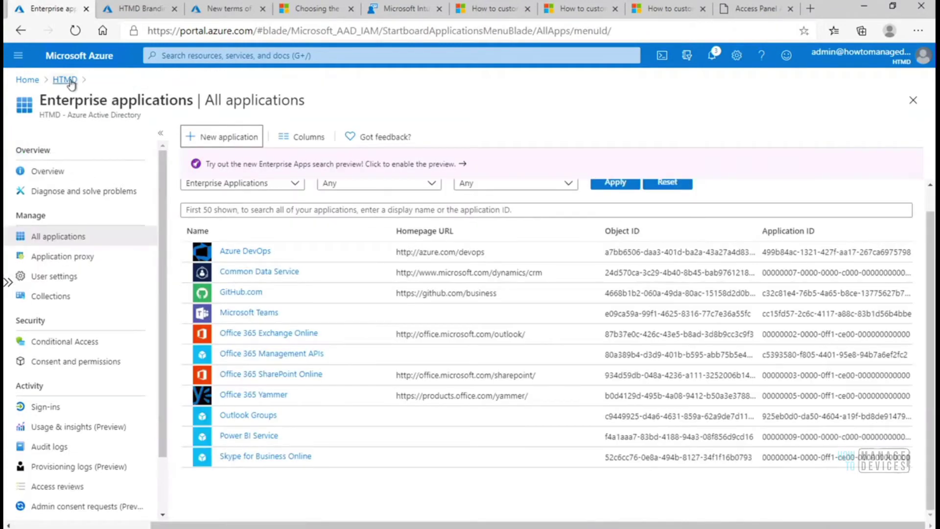
{"action": "left_click", "coordinate": [66, 79]}
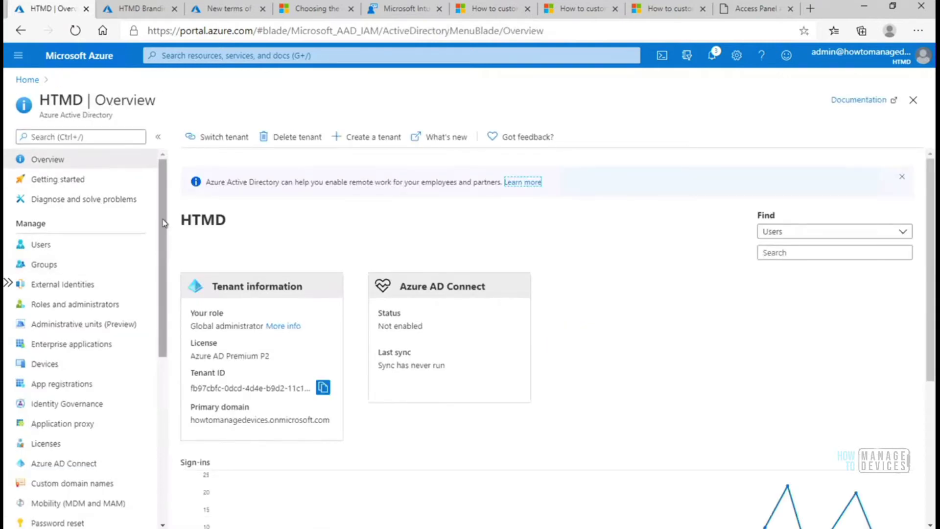
{"action": "scroll", "coordinate": [147, 289], "scroll_direction": "down", "scroll_amount": 3}
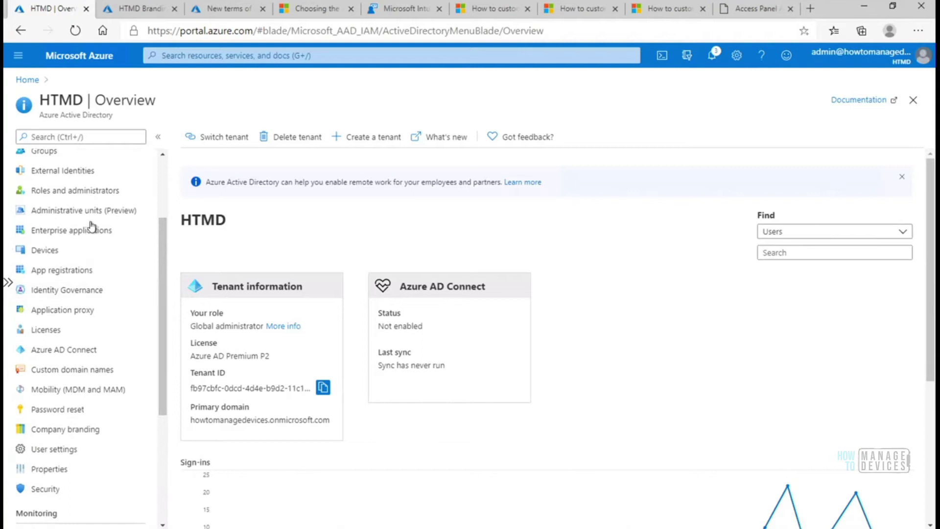
{"action": "left_click", "coordinate": [98, 392]}
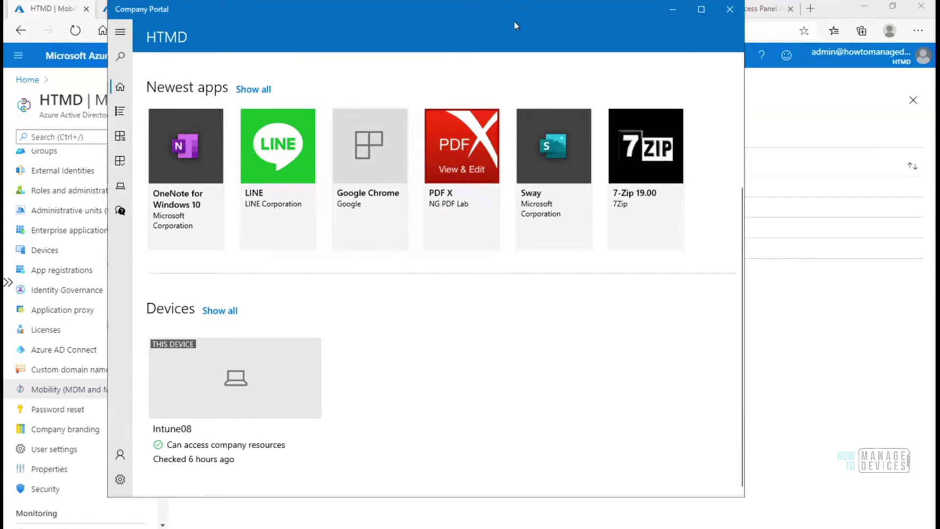
Step: Compare the Windows Company Portal app and the Company Portal website's apps with the tenant's Mobility (MDM and MAM) application list
{"action": "left_click_drag", "start_coordinate": [506, 9], "coordinate": [519, 28]}
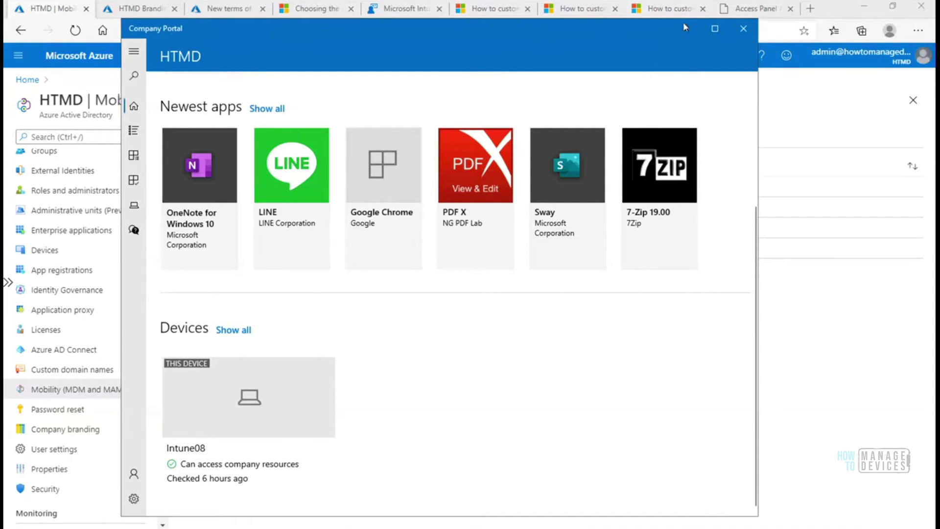
{"action": "left_click", "coordinate": [407, 10]}
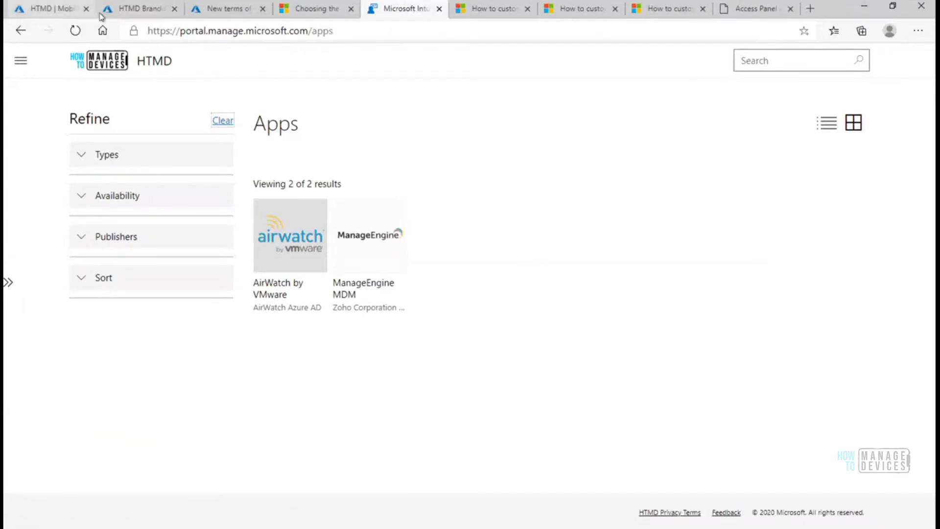
{"action": "left_click", "coordinate": [53, 10]}
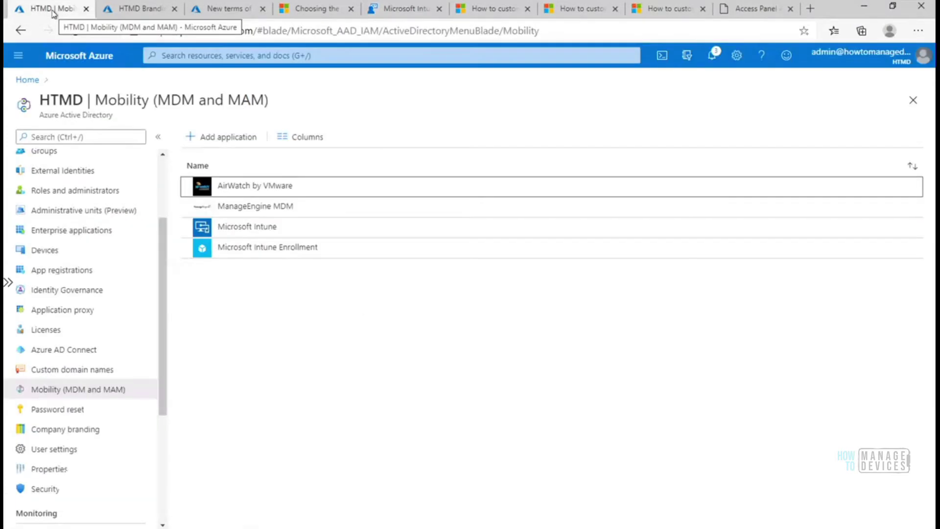
Step: Add IBM MaaS360 as a Mobility (MDM and MAM) application and dismiss the notification
{"action": "left_click", "coordinate": [206, 138]}
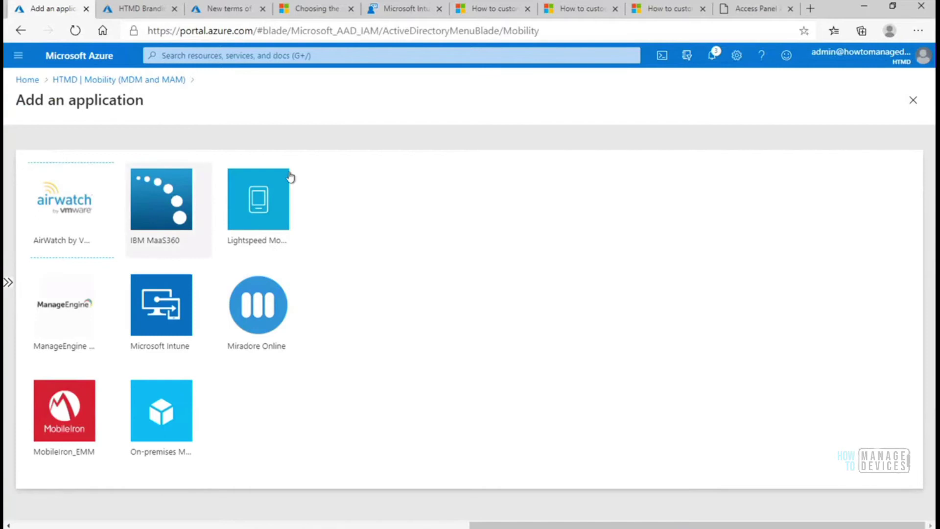
{"action": "left_click", "coordinate": [166, 213]}
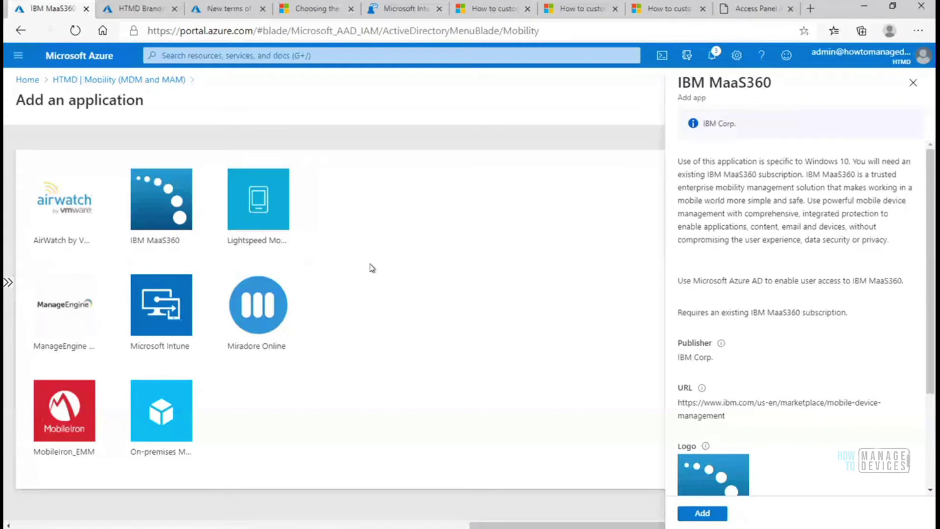
{"action": "left_click", "coordinate": [701, 513]}
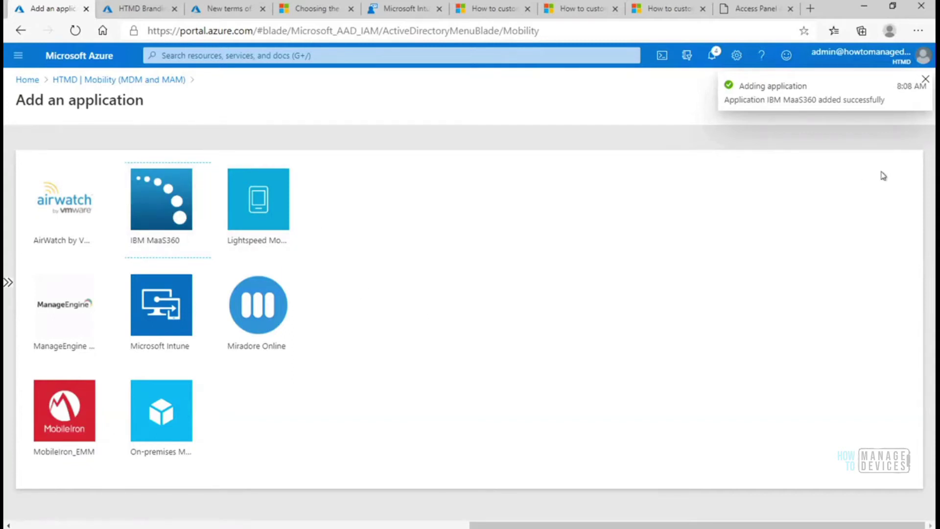
{"action": "left_click", "coordinate": [926, 81]}
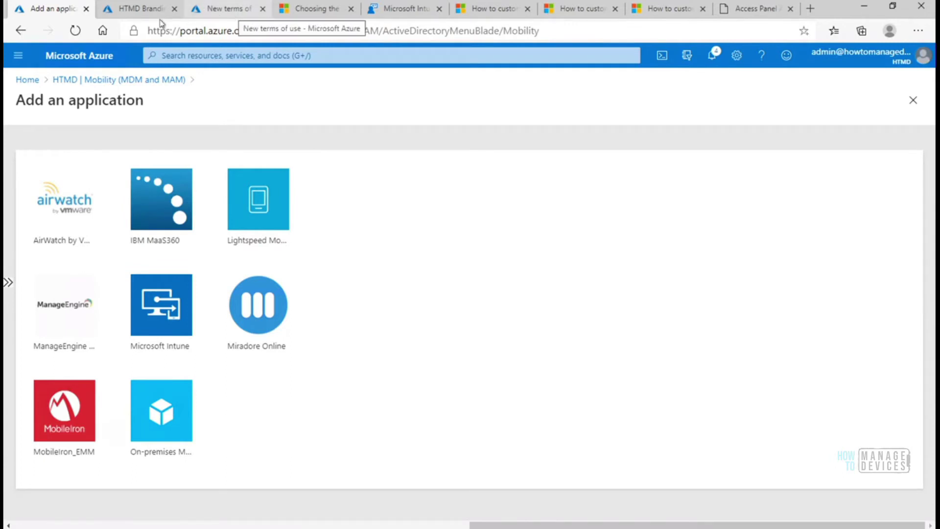
Step: Leave the Add an application page and return to the HTMD tenant's Mobility (MDM and MAM) application list
{"action": "left_click", "coordinate": [70, 82]}
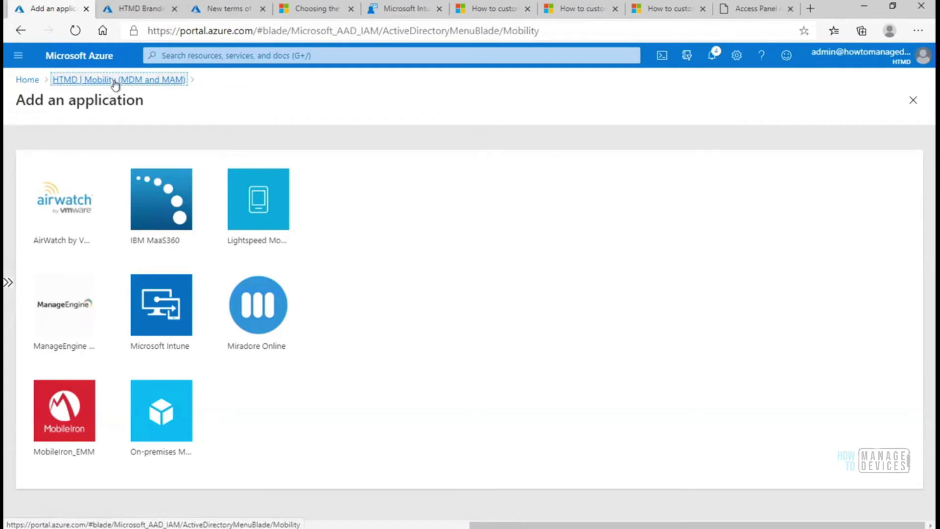
{"action": "left_click", "coordinate": [42, 80]}
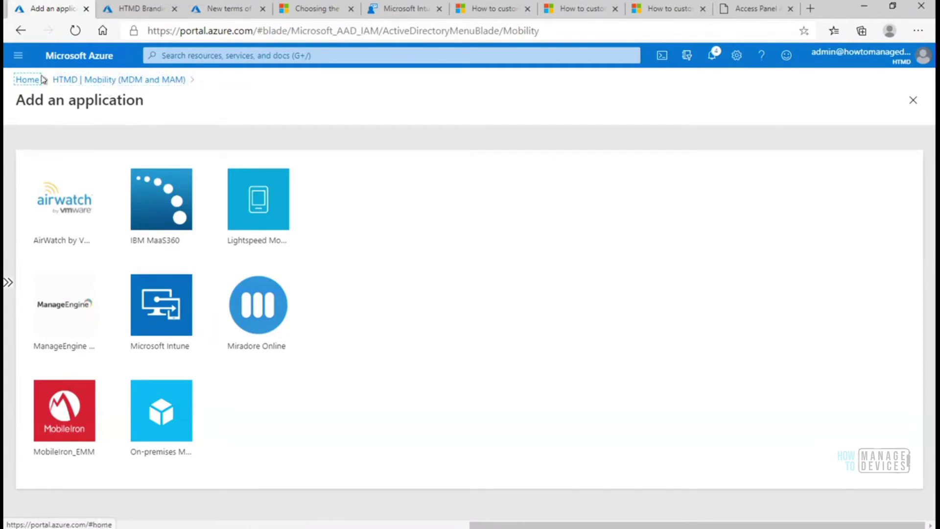
{"action": "left_click", "coordinate": [80, 80]}
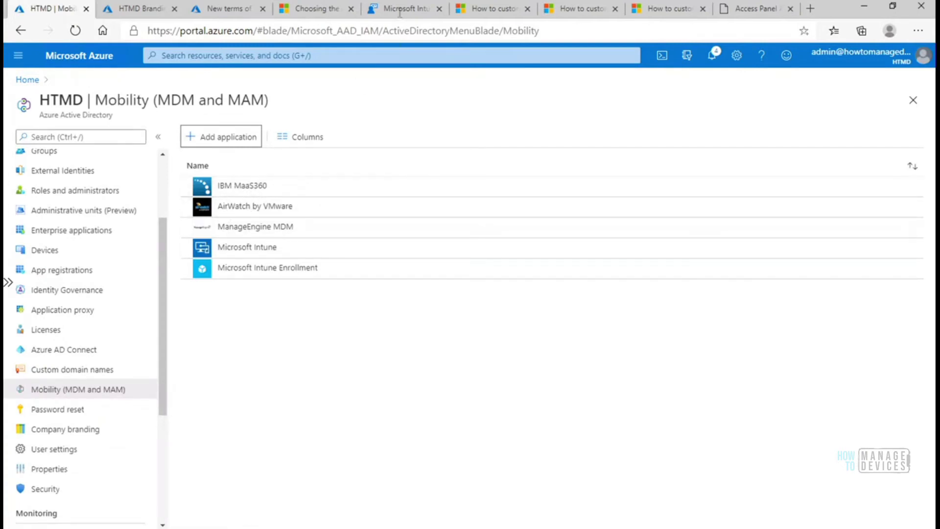
Step: Reload the Company Portal website's apps page to check for the added IBM MaaS360 application
{"action": "left_click", "coordinate": [372, 9]}
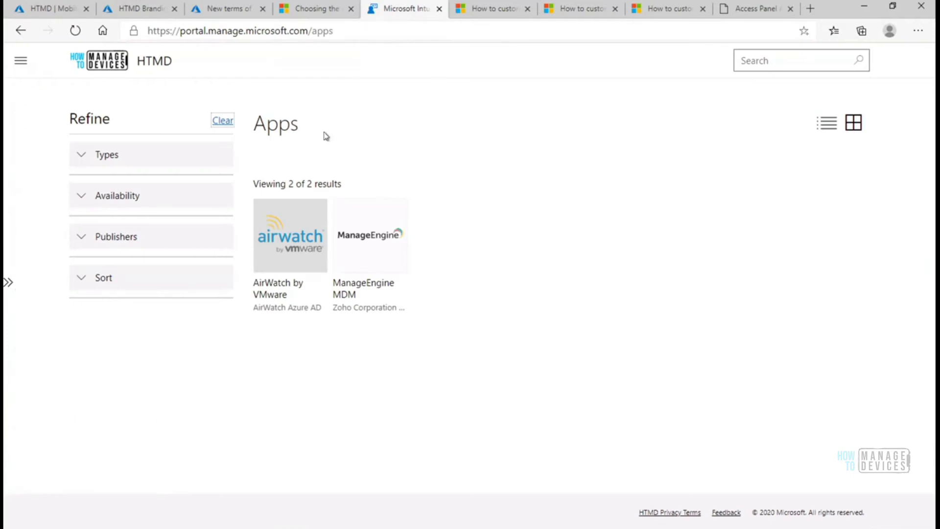
{"action": "left_click", "coordinate": [75, 32]}
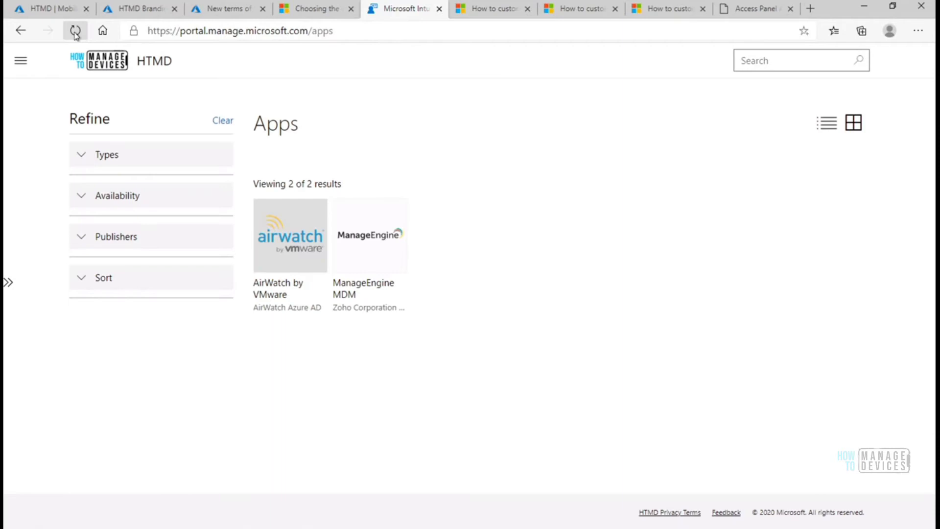
{"action": "left_click", "coordinate": [75, 34]}
{"action": "left_click", "coordinate": [75, 34]}
{"action": "left_click", "coordinate": [38, 10]}
{"action": "left_click", "coordinate": [391, 9]}
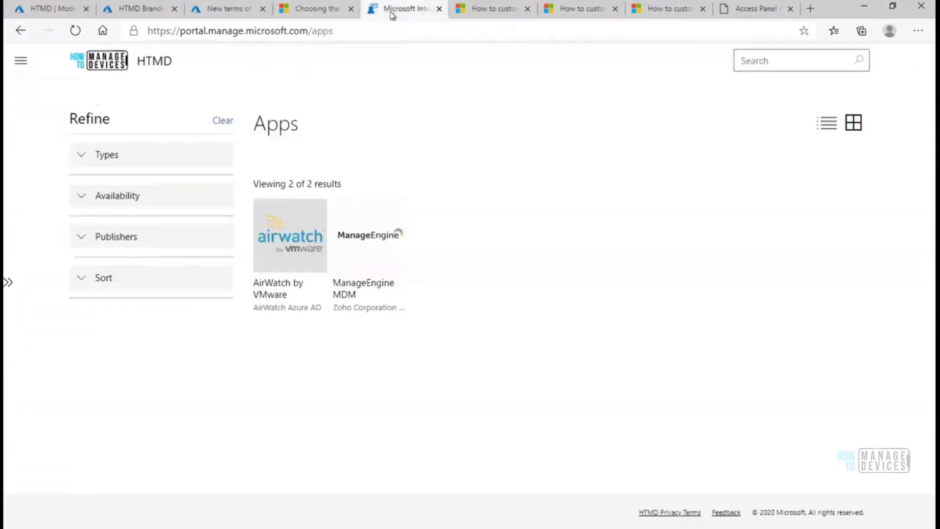
{"action": "left_click", "coordinate": [75, 32]}
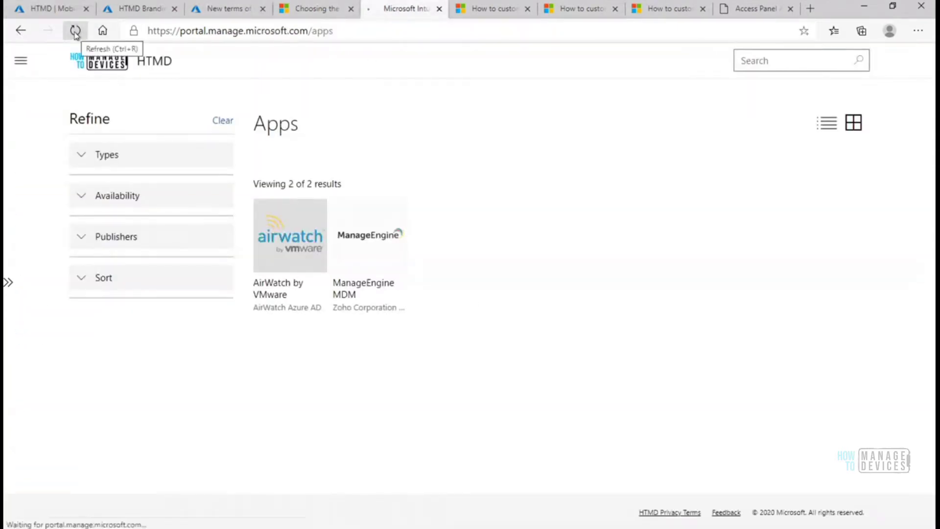
Step: Close the Company Portal website and review the HTMD Branding policy's properties from the beginning
{"action": "left_click", "coordinate": [439, 9]}
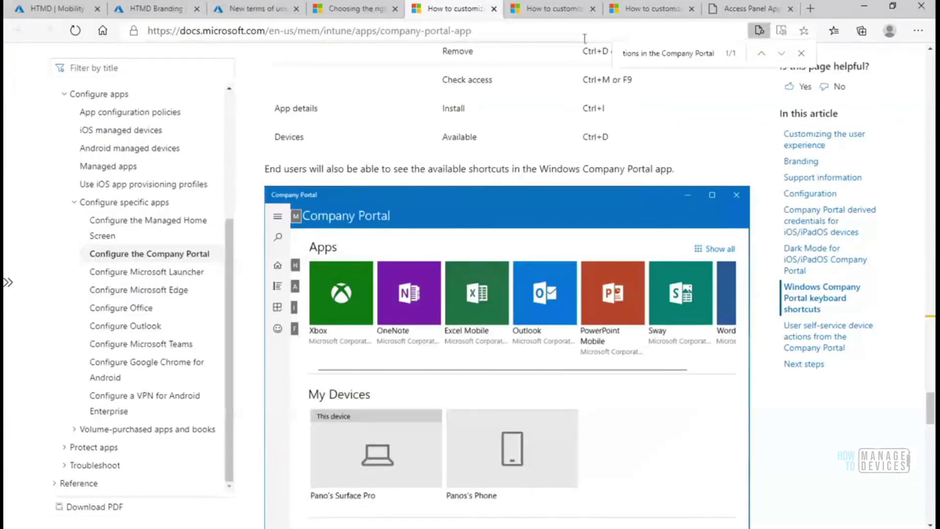
{"action": "left_click", "coordinate": [160, 13]}
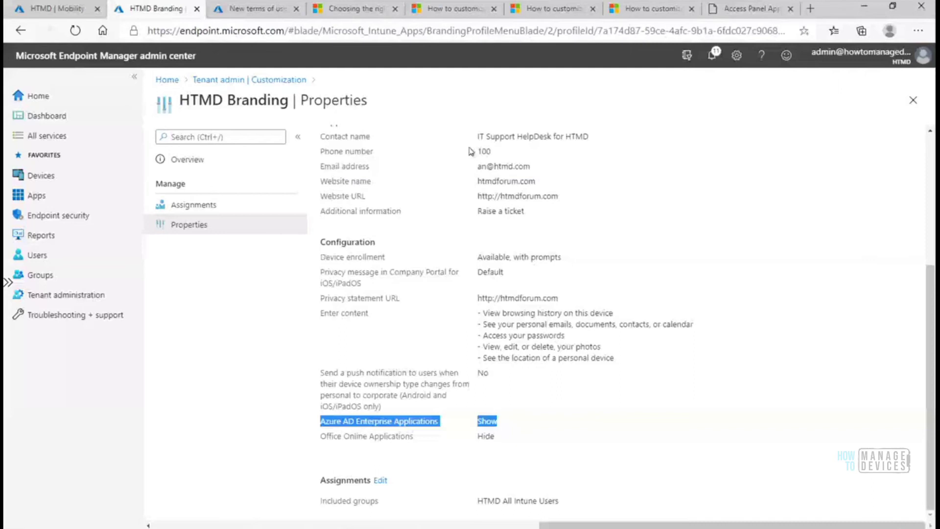
{"action": "left_click_drag", "start_coordinate": [934, 326], "coordinate": [933, 150]}
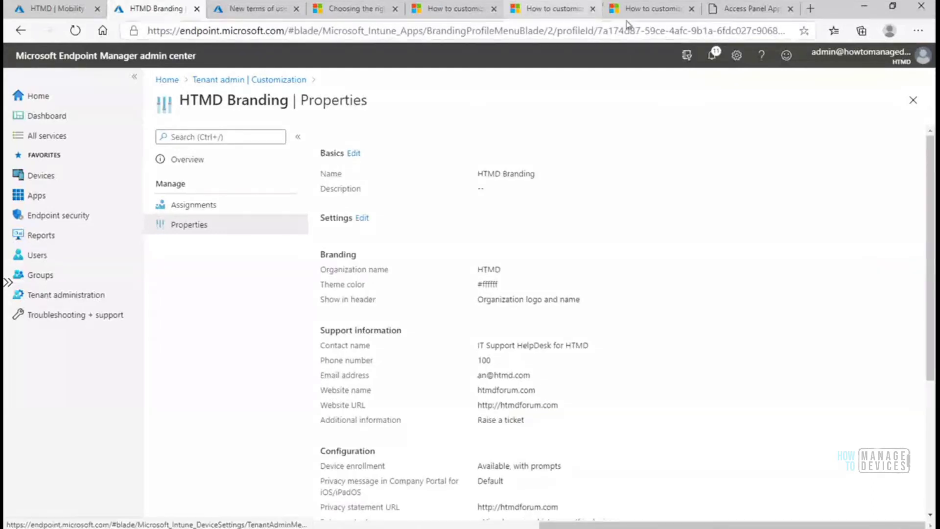
Step: Open portal.manage.microsoft.com in a new browser tab and show all of its apps
{"action": "left_click", "coordinate": [810, 9]}
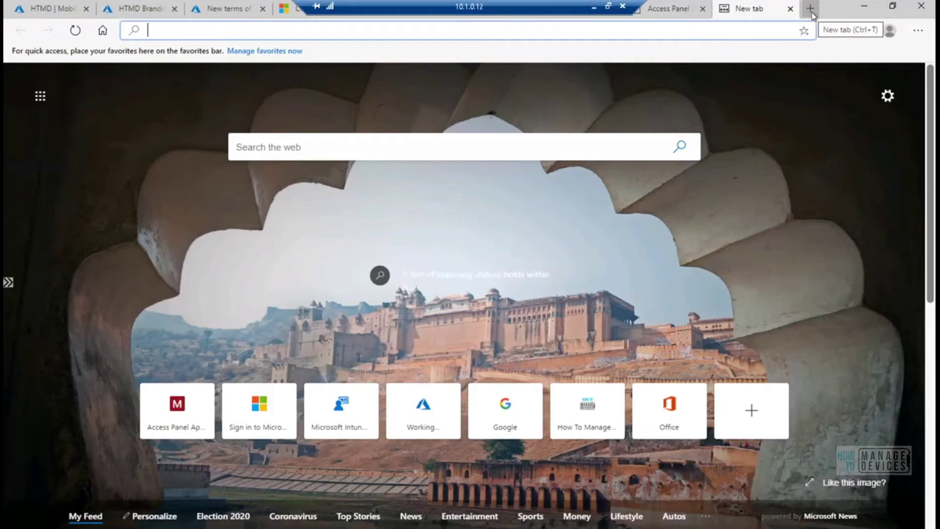
{"action": "type", "text": "port"}
{"action": "key", "text": "Right"}
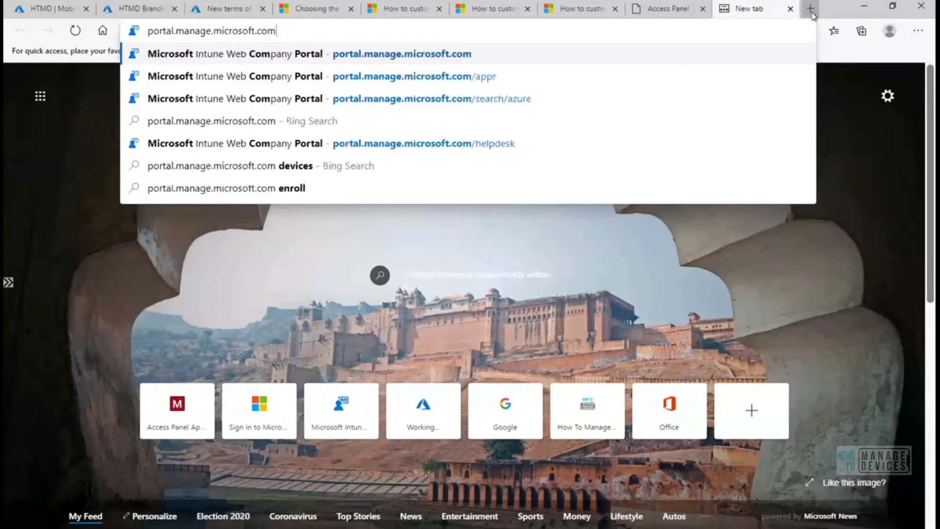
{"action": "key", "text": "Return"}
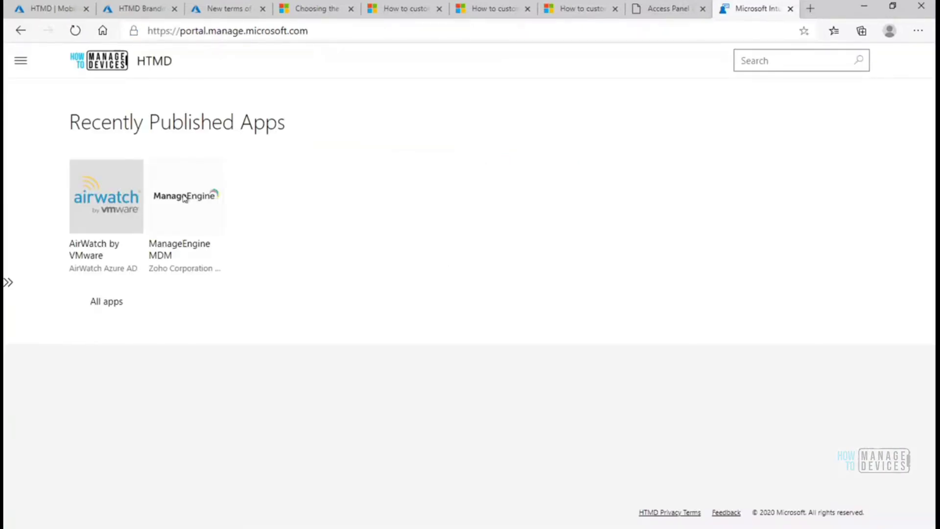
{"action": "left_click", "coordinate": [113, 306]}
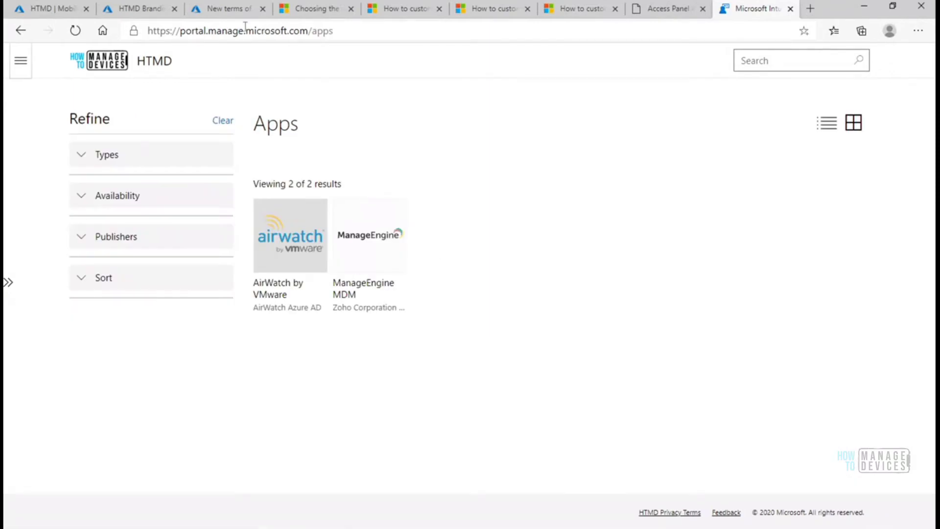
Step: Reload the Access Panel applications page and check it and the Windows Company Portal app for the added applications
{"action": "left_click", "coordinate": [679, 11]}
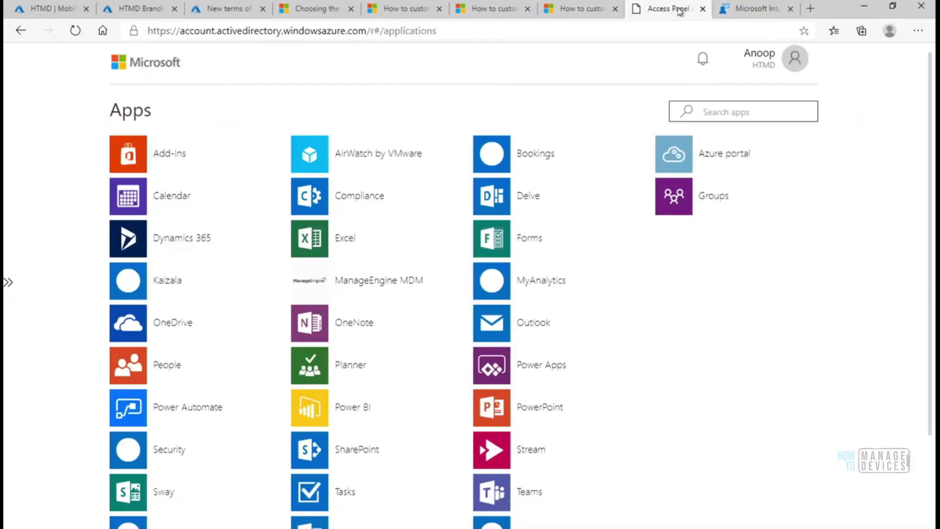
{"action": "left_click", "coordinate": [74, 31]}
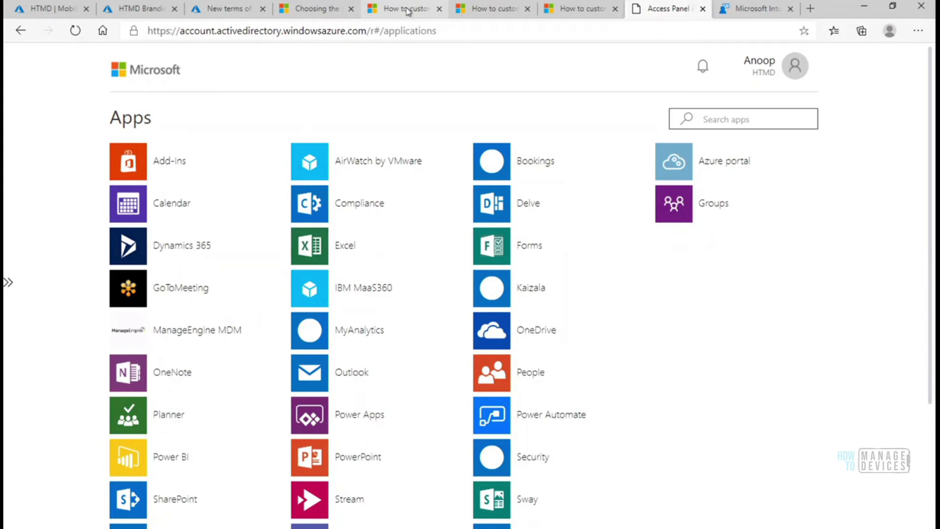
{"action": "left_click", "coordinate": [739, 9]}
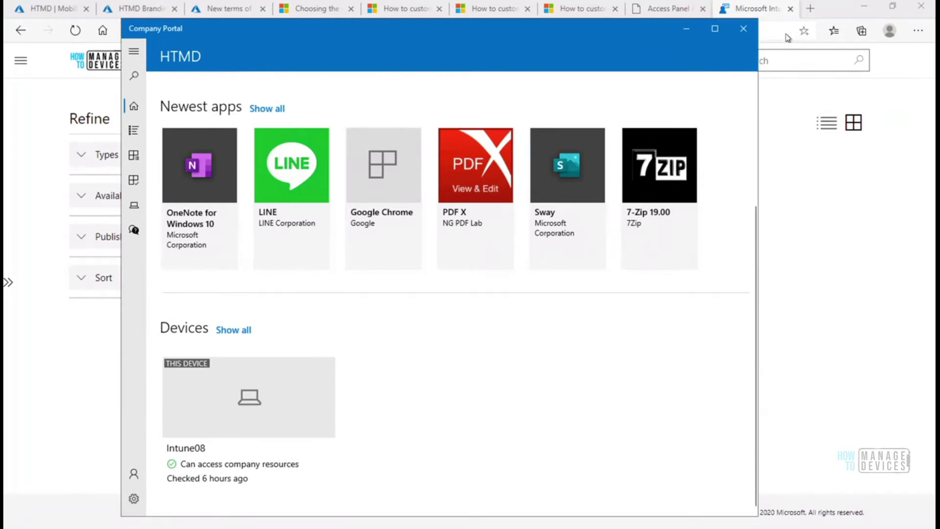
{"action": "left_click", "coordinate": [805, 216]}
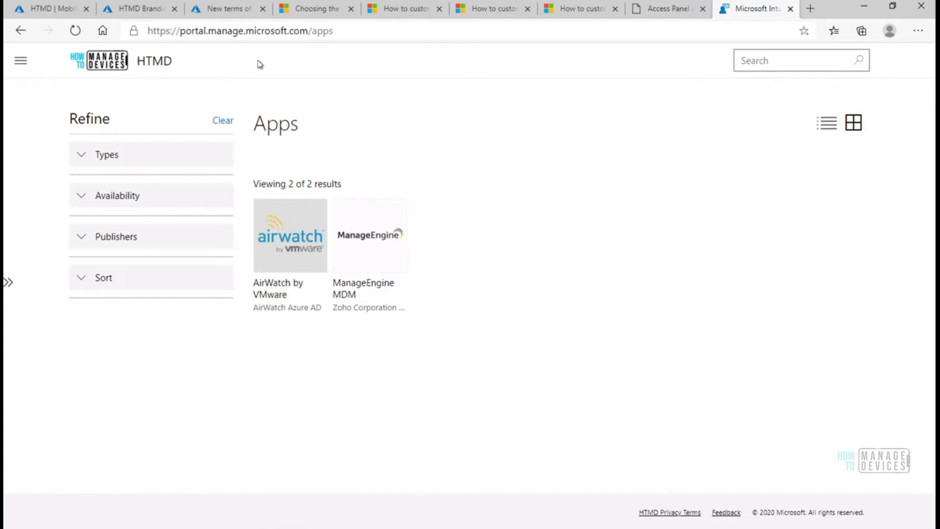
Step: Reload the Company Portal website's apps page repeatedly to check again for the added applications
{"action": "left_click", "coordinate": [72, 32]}
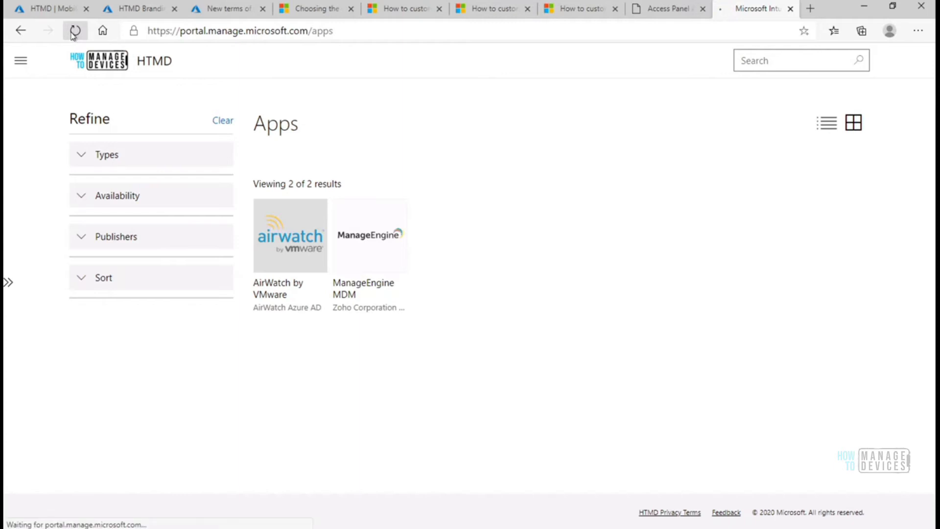
{"action": "left_click", "coordinate": [72, 32]}
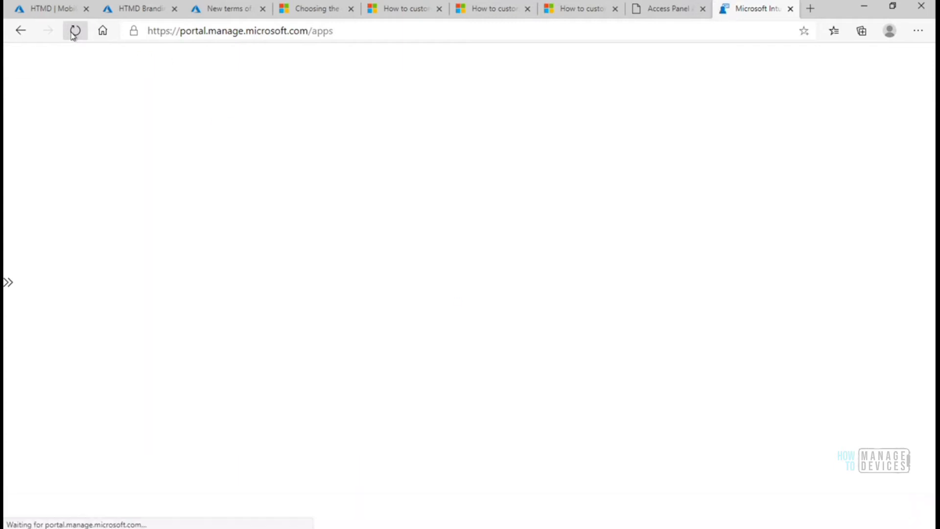
{"action": "left_click", "coordinate": [75, 30]}
{"action": "left_click", "coordinate": [74, 32]}
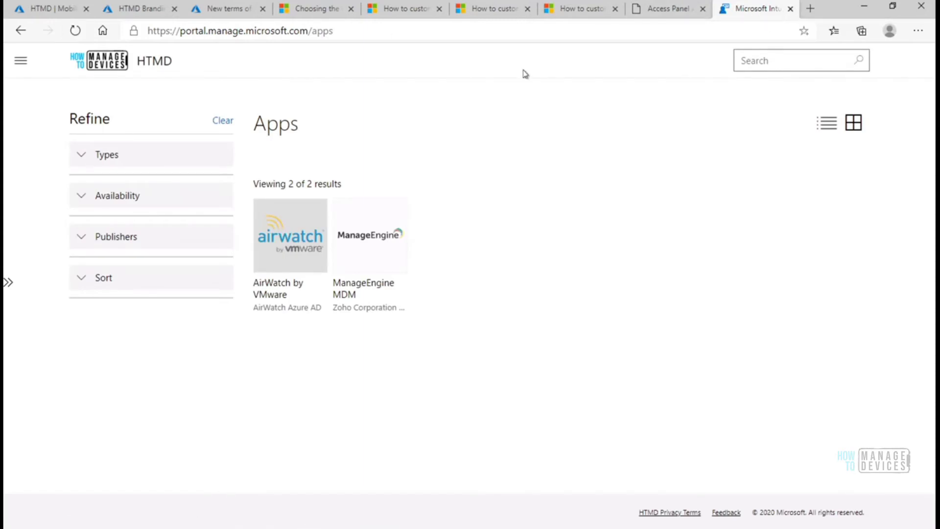
Step: Open the HTMD tenant's Enterprise applications in Azure Active Directory and review the All applications list
{"action": "left_click", "coordinate": [57, 12]}
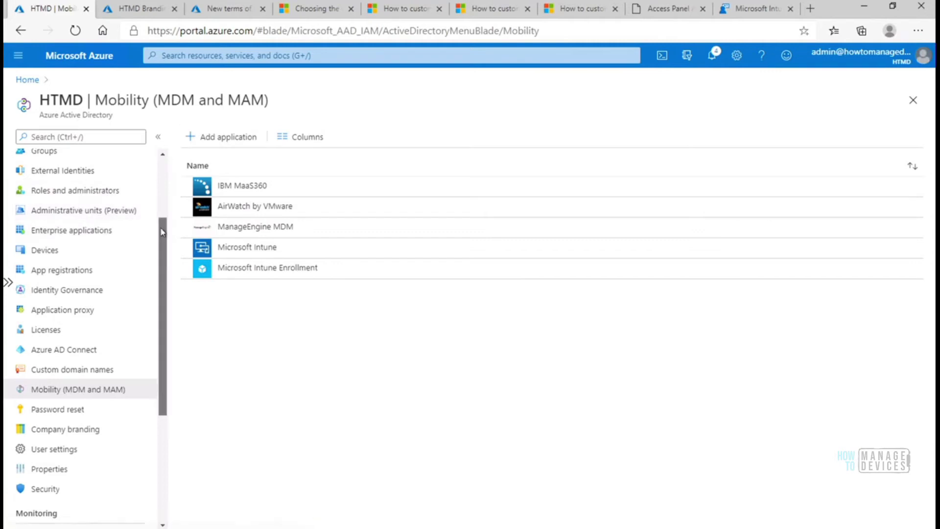
{"action": "scroll", "coordinate": [86, 301], "scroll_direction": "up", "scroll_amount": 3}
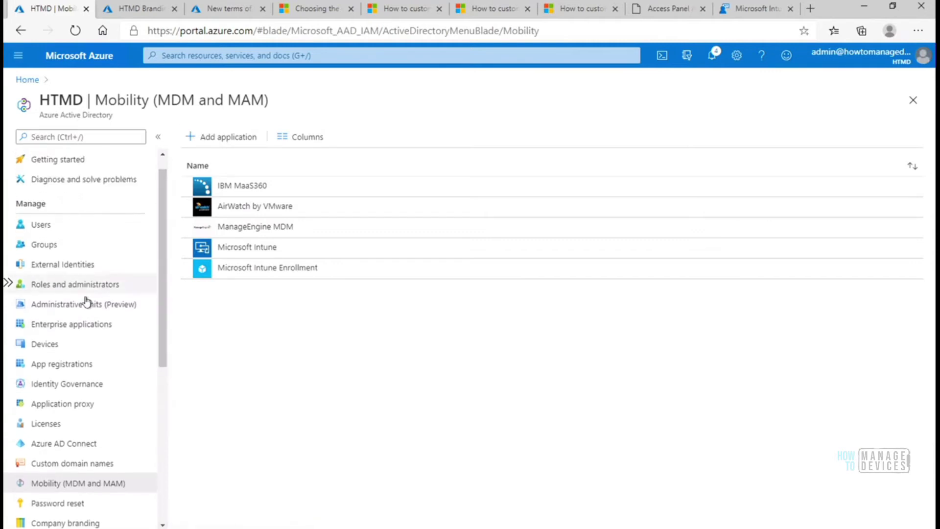
{"action": "left_click", "coordinate": [82, 324]}
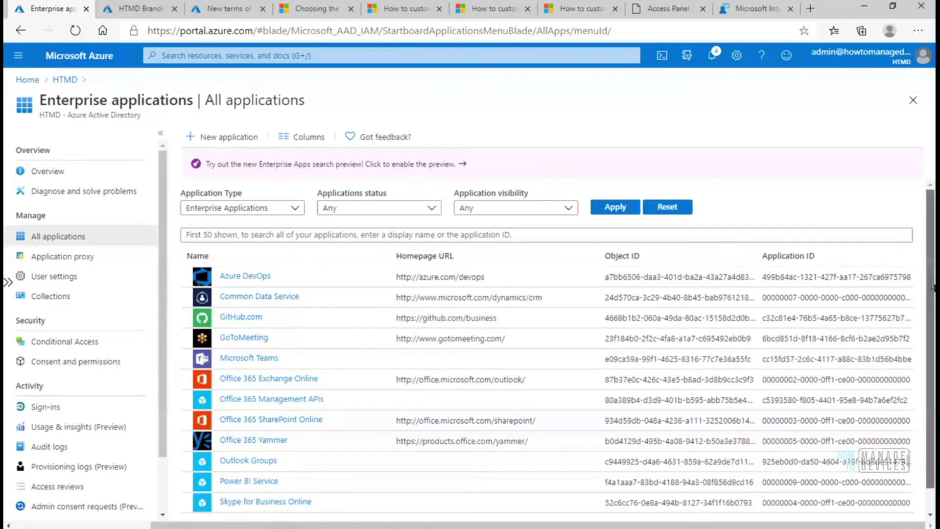
{"action": "scroll", "coordinate": [932, 323], "scroll_direction": "down", "scroll_amount": 1}
{"action": "scroll", "coordinate": [933, 287], "scroll_direction": "up", "scroll_amount": 1}
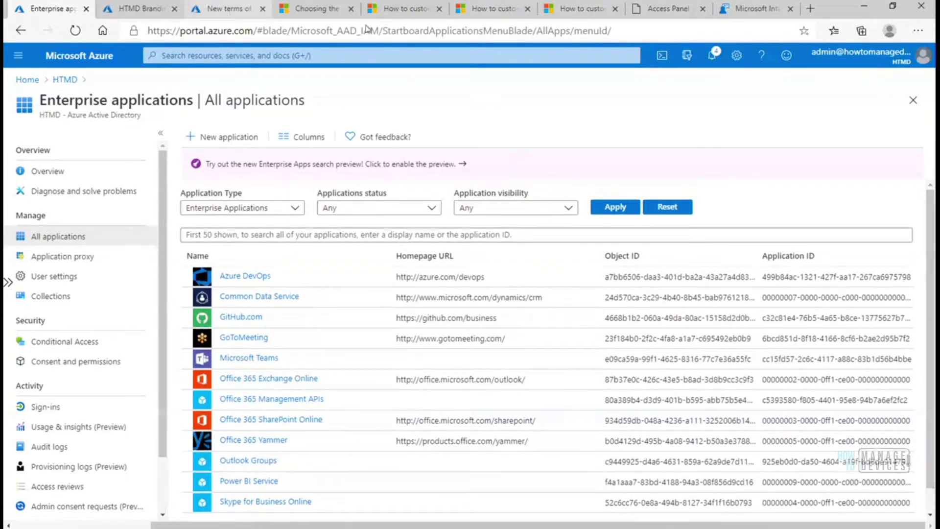
Step: Compare the reloaded Company Portal website's apps with the HTMD Branding properties and the tenant's enterprise applications list
{"action": "left_click", "coordinate": [238, 11]}
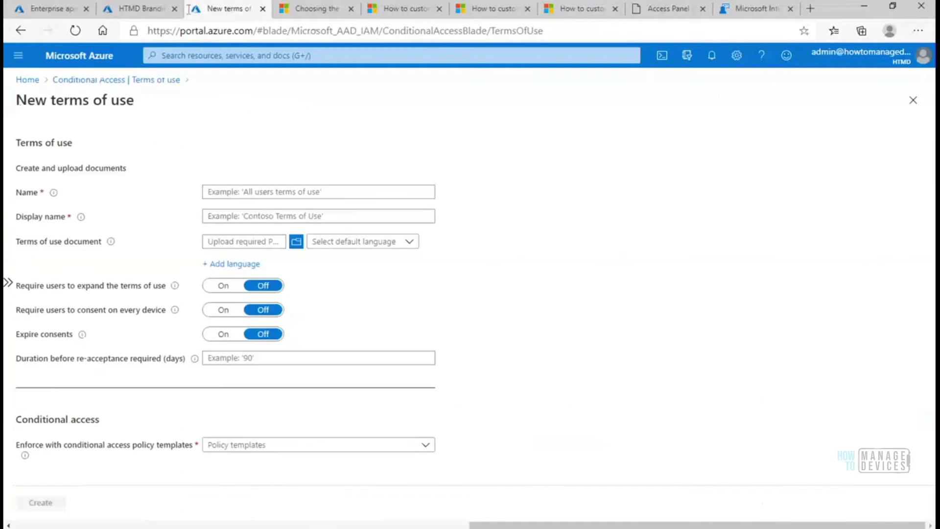
{"action": "left_click", "coordinate": [138, 11]}
{"action": "left_click", "coordinate": [784, 7]}
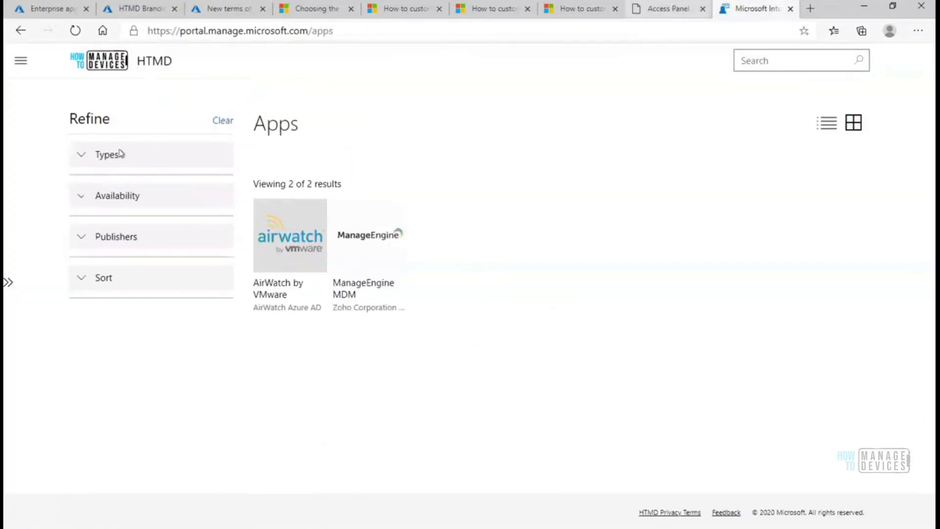
{"action": "left_click", "coordinate": [76, 32]}
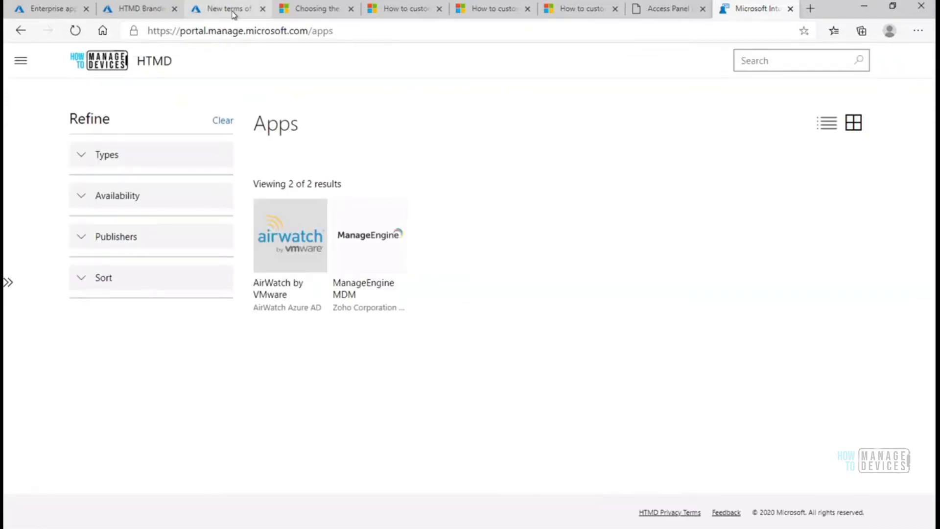
{"action": "left_click", "coordinate": [134, 9]}
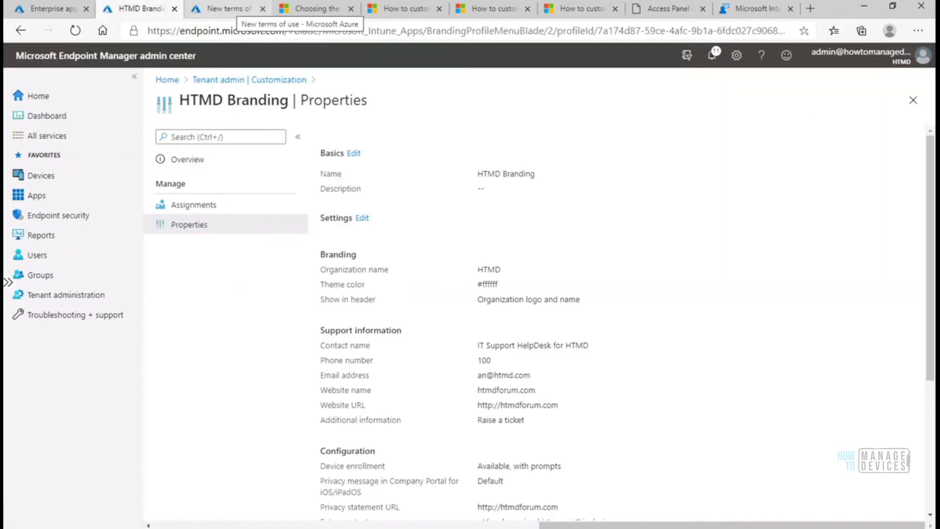
{"action": "left_click", "coordinate": [758, 9]}
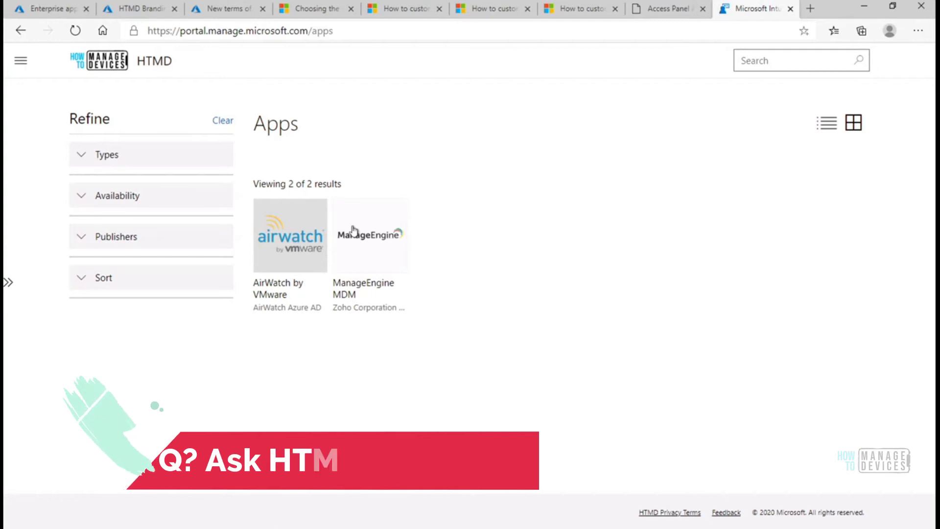
{"action": "left_click", "coordinate": [42, 8]}
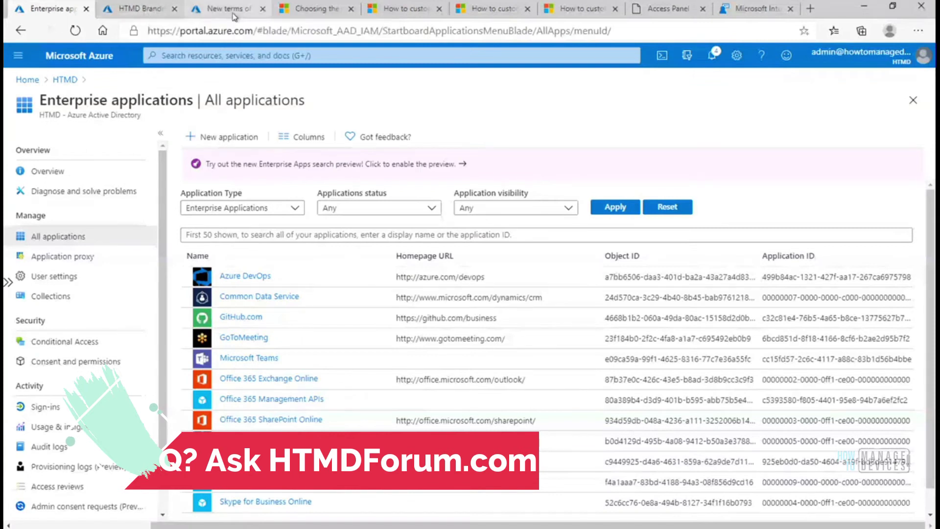
Step: Edit the HTMD Branding policy's settings to set the Office Online Applications app source to Show, and save the customization policy
{"action": "left_click", "coordinate": [147, 9]}
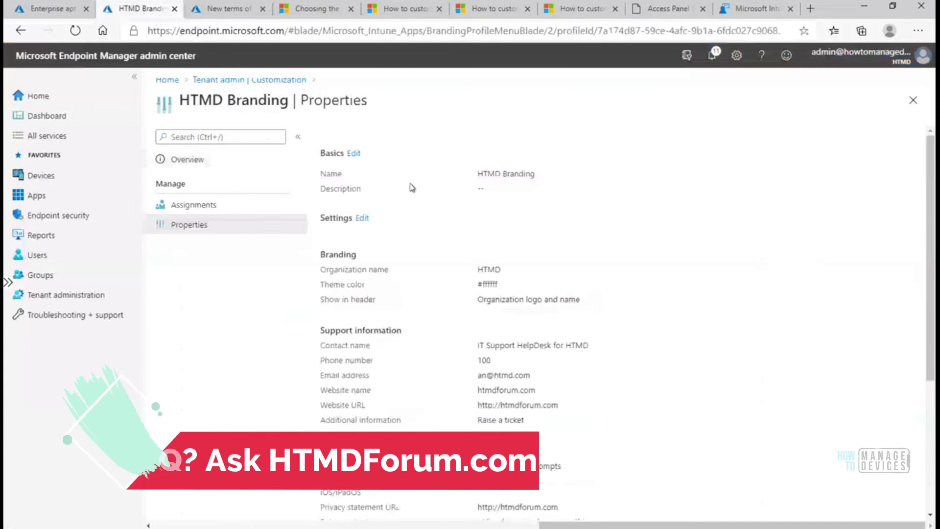
{"action": "left_click_drag", "start_coordinate": [932, 177], "coordinate": [932, 219]}
{"action": "left_click", "coordinate": [363, 169]}
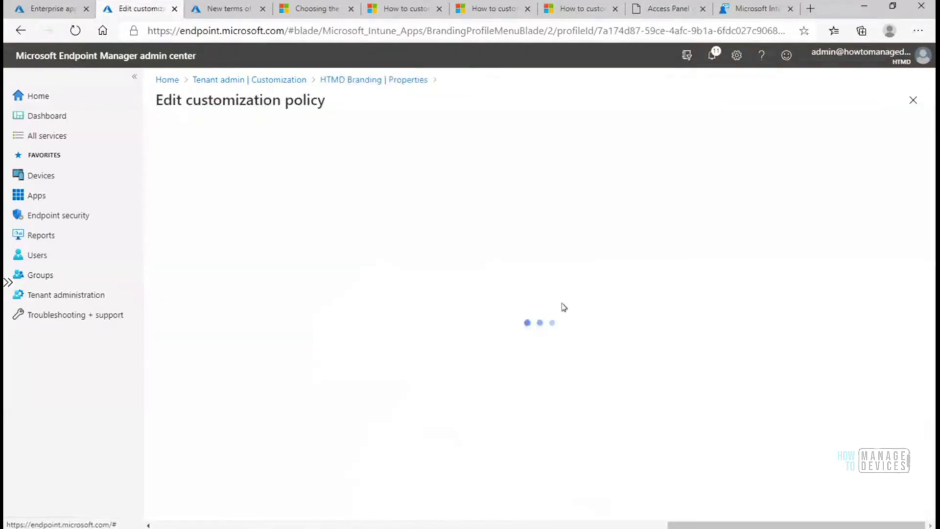
{"action": "left_click_drag", "start_coordinate": [930, 156], "coordinate": [909, 444]}
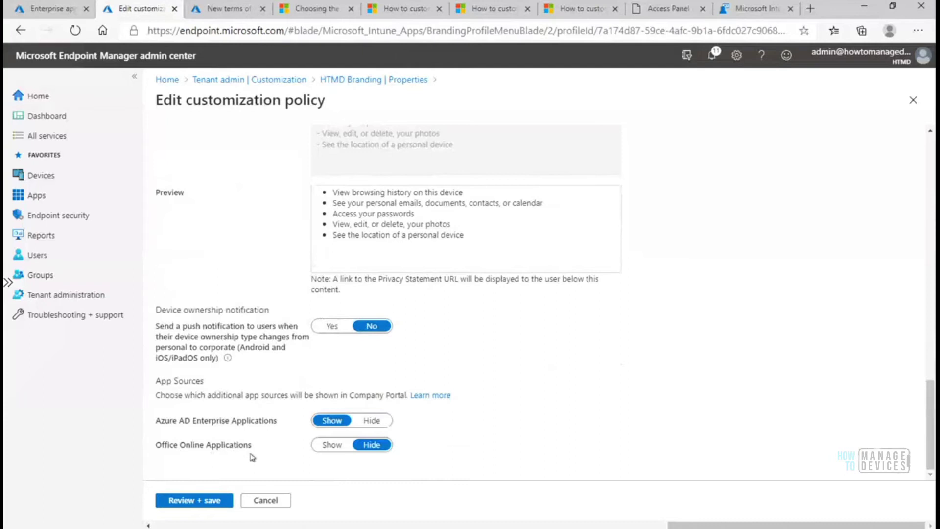
{"action": "left_click_drag", "start_coordinate": [255, 447], "coordinate": [156, 445]}
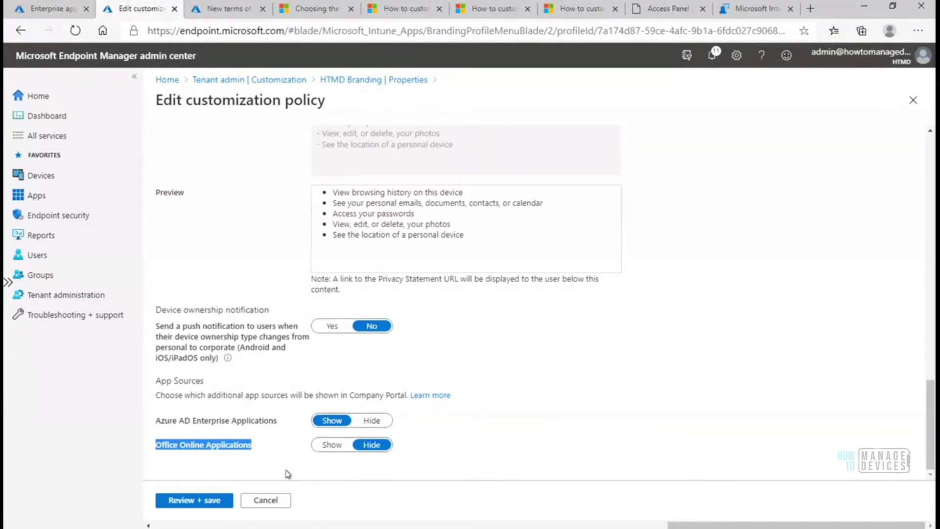
{"action": "left_click", "coordinate": [331, 447]}
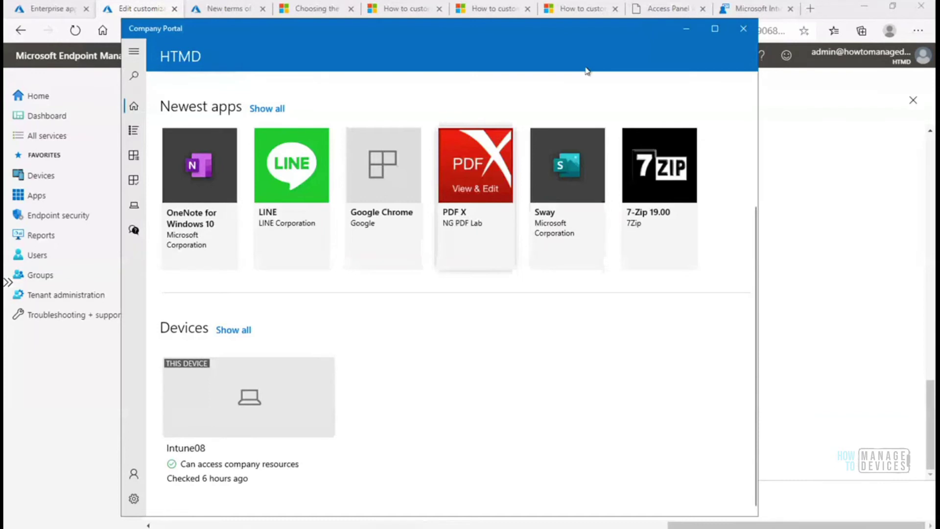
{"action": "left_click", "coordinate": [686, 32]}
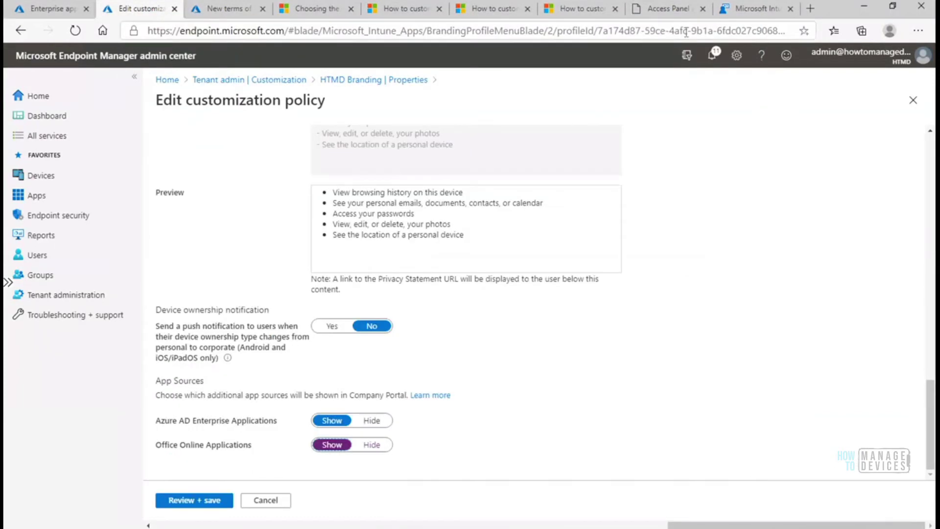
{"action": "left_click", "coordinate": [189, 500]}
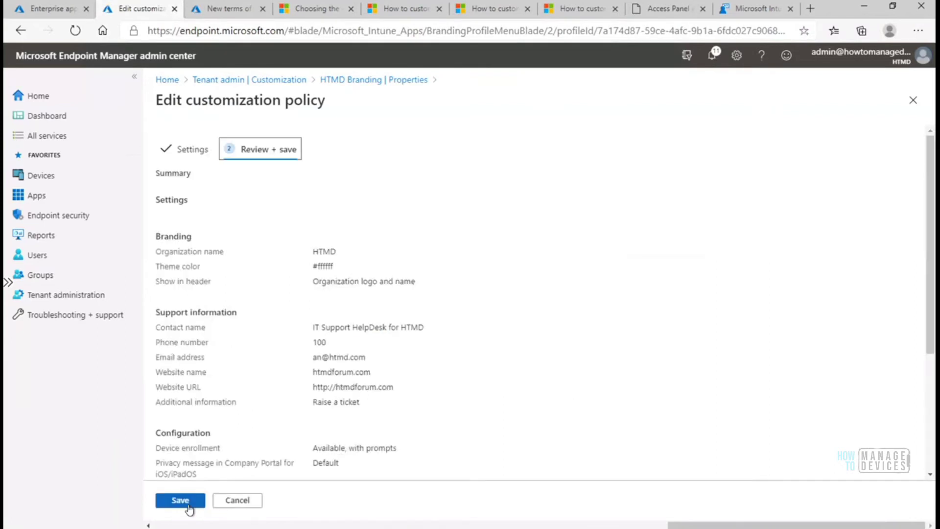
{"action": "left_click", "coordinate": [188, 505]}
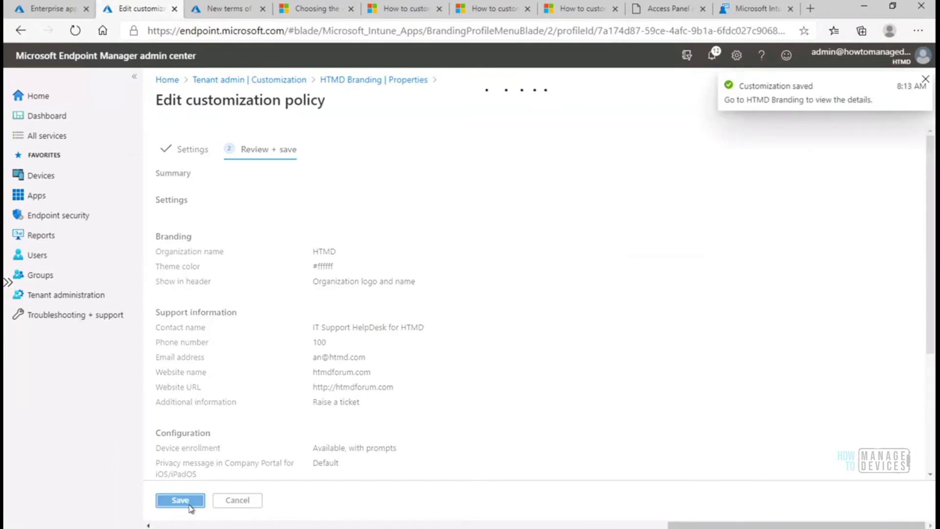
Step: Check the policy's app sources, reopen its settings for editing, and save it again with both app sources set to Show
{"action": "left_click_drag", "start_coordinate": [932, 223], "coordinate": [934, 368]}
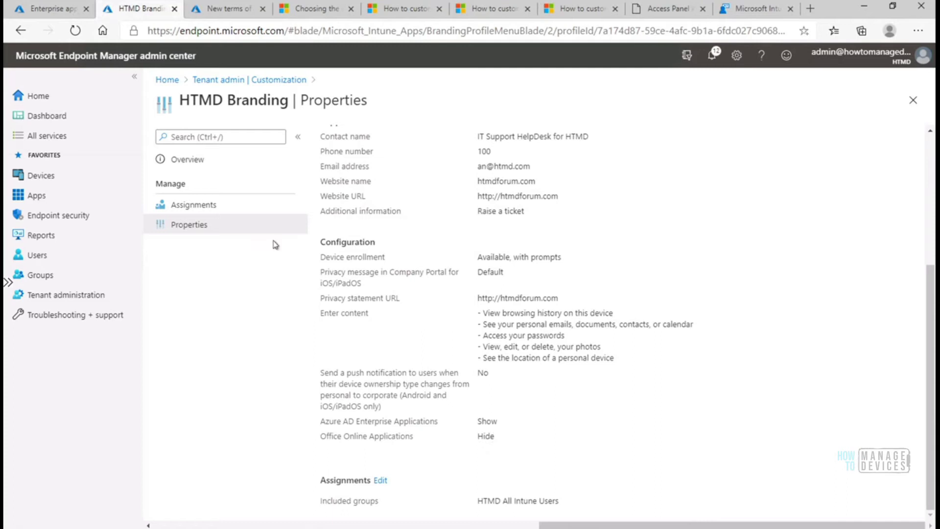
{"action": "left_click_drag", "start_coordinate": [929, 341], "coordinate": [928, 212]}
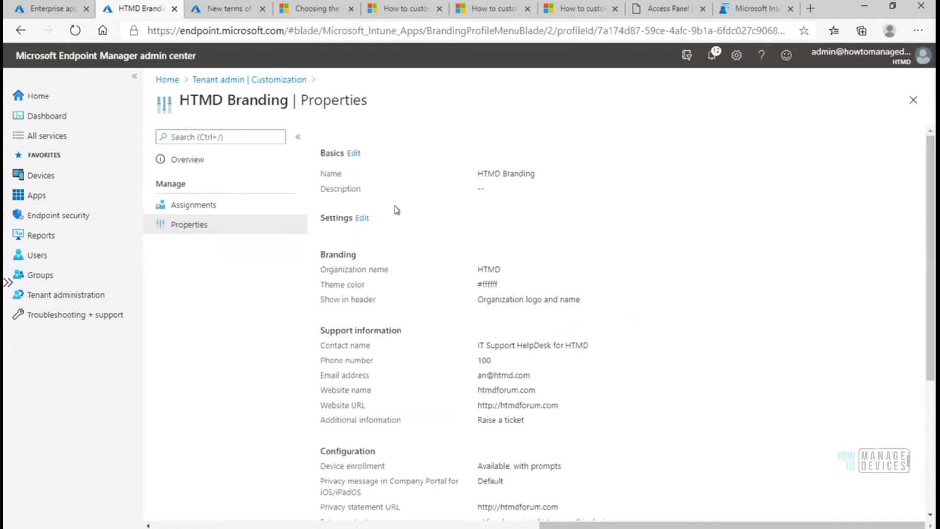
{"action": "left_click", "coordinate": [362, 217]}
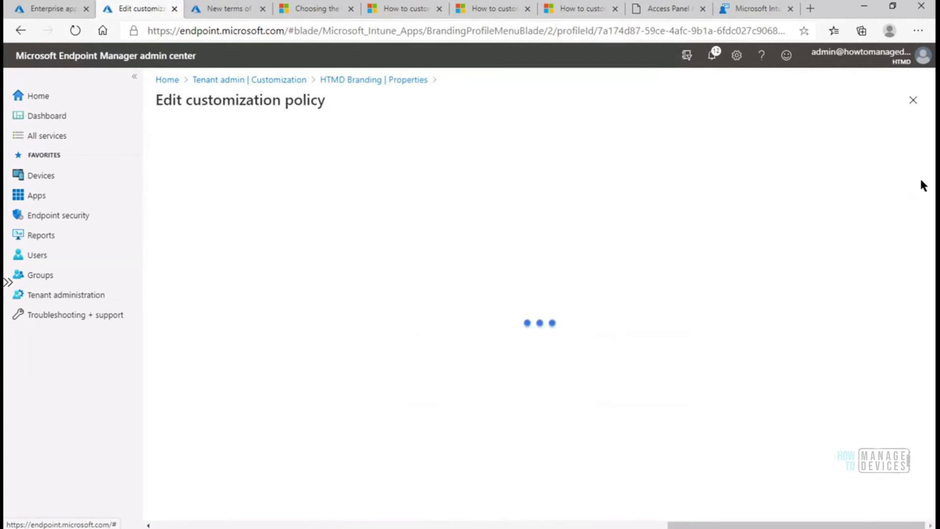
{"action": "left_click_drag", "start_coordinate": [927, 167], "coordinate": [928, 412]}
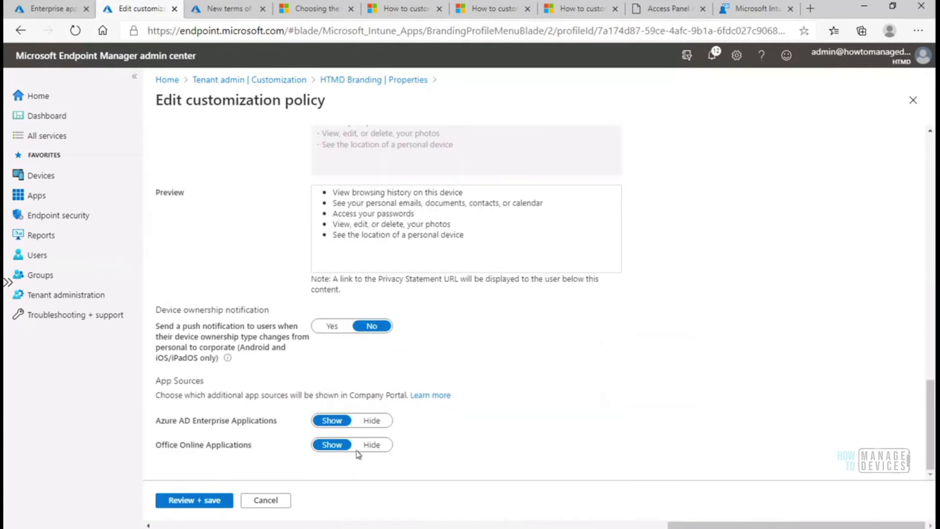
{"action": "left_click", "coordinate": [181, 500]}
{"action": "left_click", "coordinate": [181, 500]}
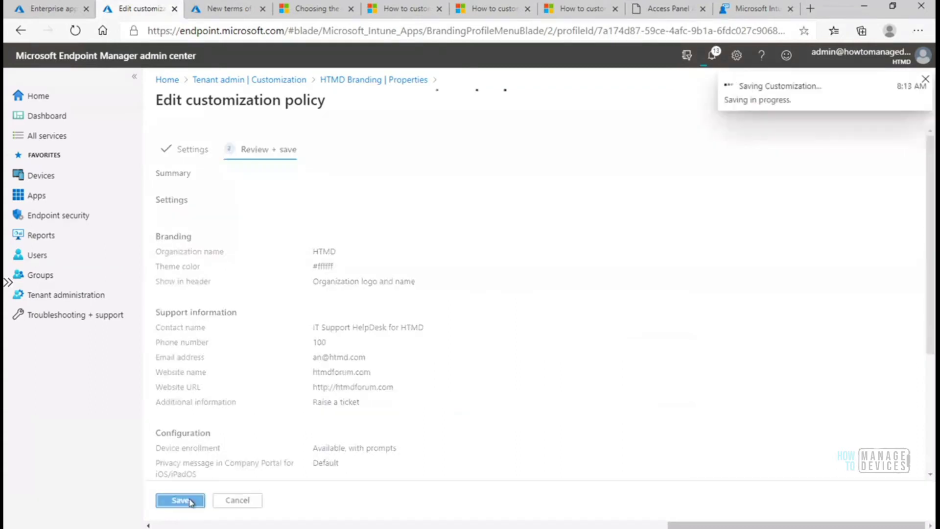
Step: Review the HTMD Branding policy's overview, assignments and reloaded properties to check the Azure AD Enterprise and Office Online Applications settings
{"action": "scroll", "coordinate": [921, 466], "scroll_direction": "down", "scroll_amount": 4}
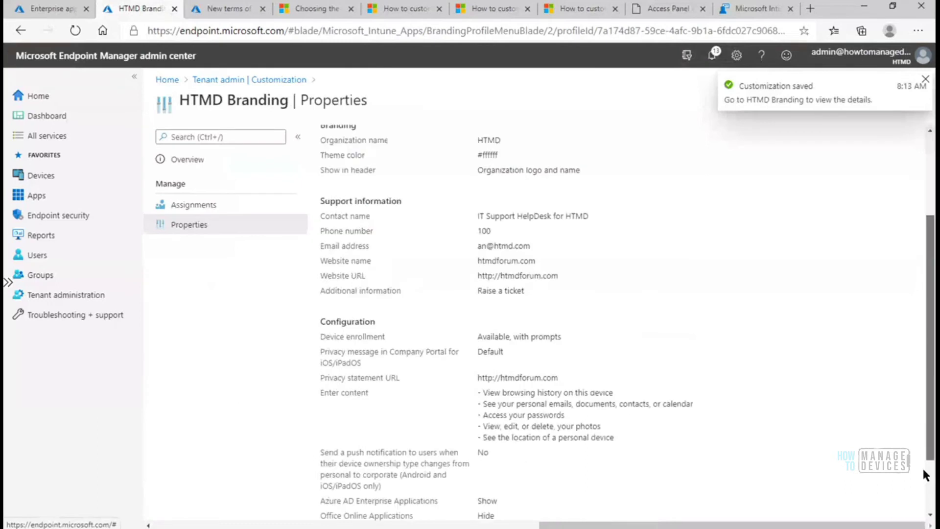
{"action": "left_click_drag", "start_coordinate": [445, 442], "coordinate": [319, 424]}
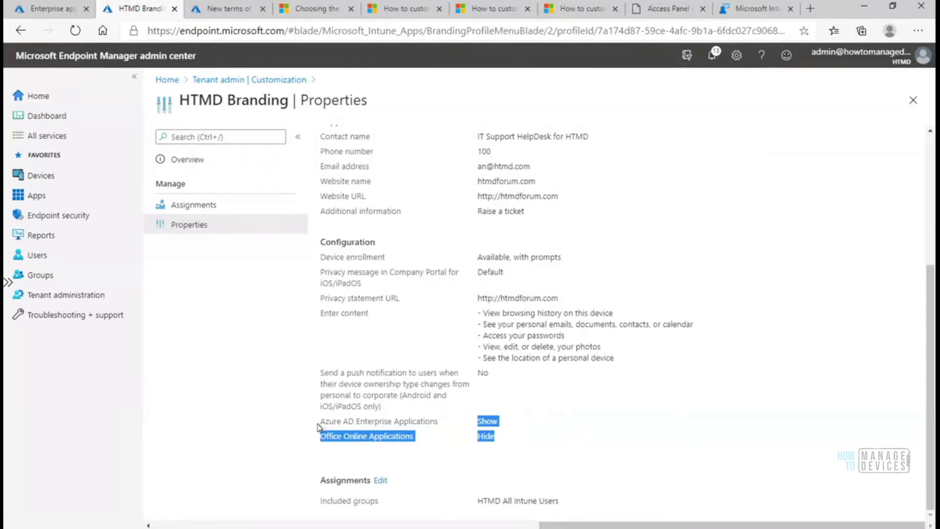
{"action": "left_click", "coordinate": [578, 432]}
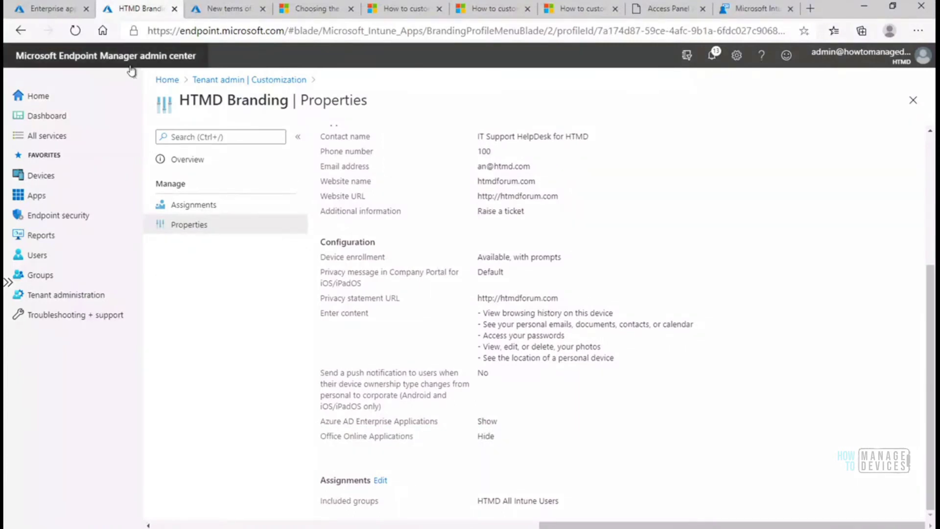
{"action": "left_click", "coordinate": [193, 164]}
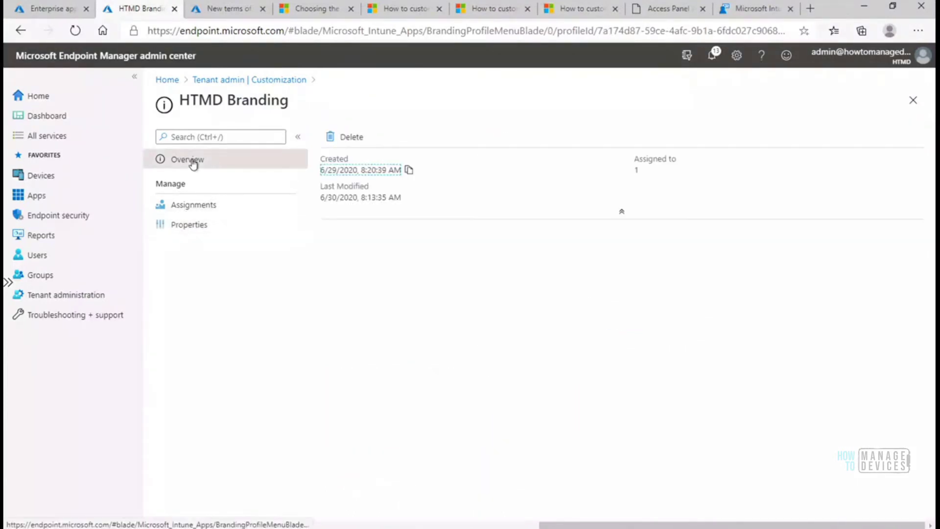
{"action": "left_click", "coordinate": [206, 209]}
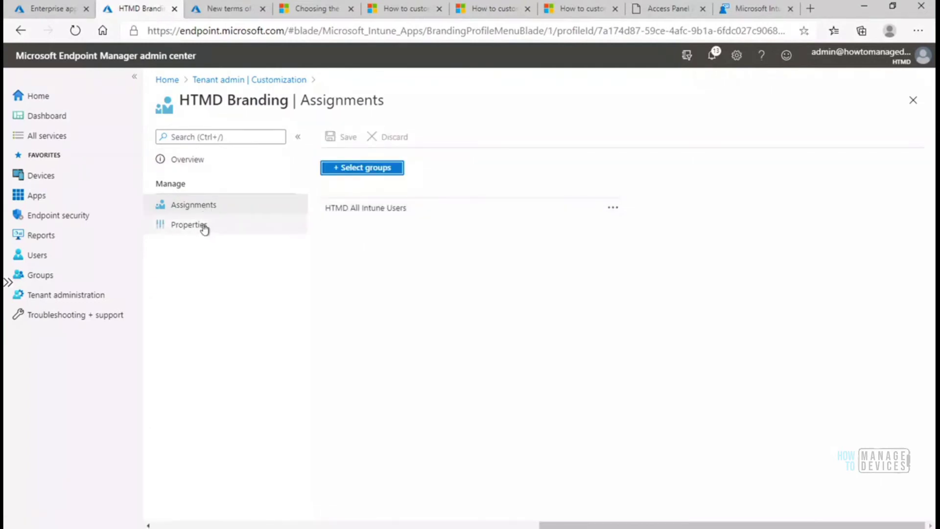
{"action": "left_click", "coordinate": [208, 227]}
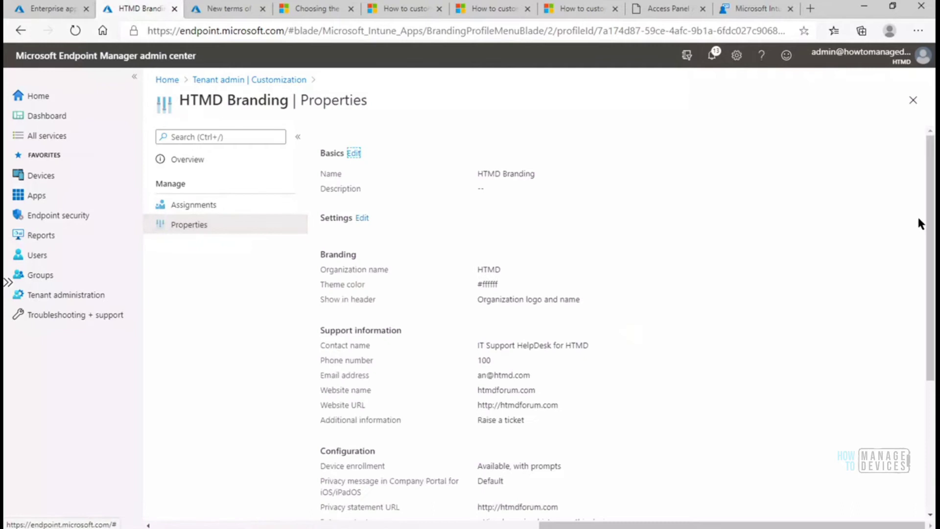
{"action": "scroll", "coordinate": [923, 384], "scroll_direction": "down", "scroll_amount": 4}
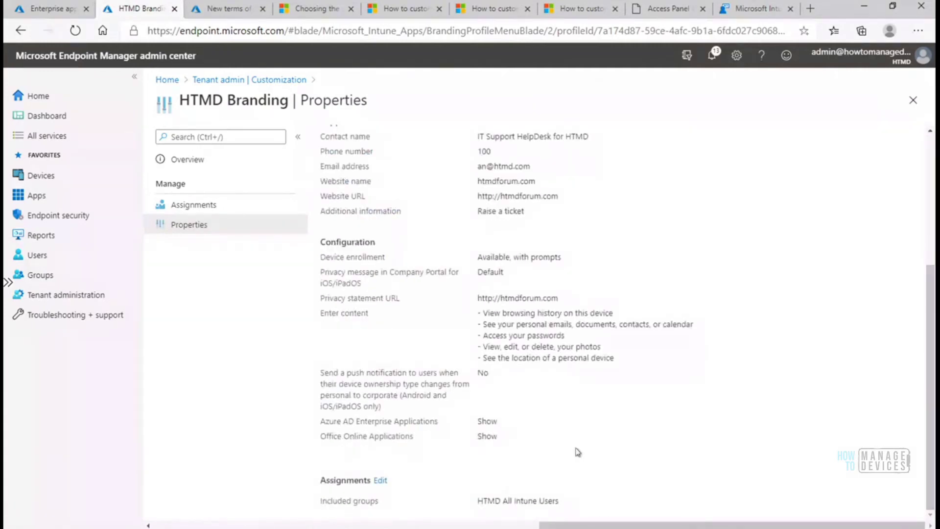
{"action": "left_click_drag", "start_coordinate": [440, 429], "coordinate": [323, 420]}
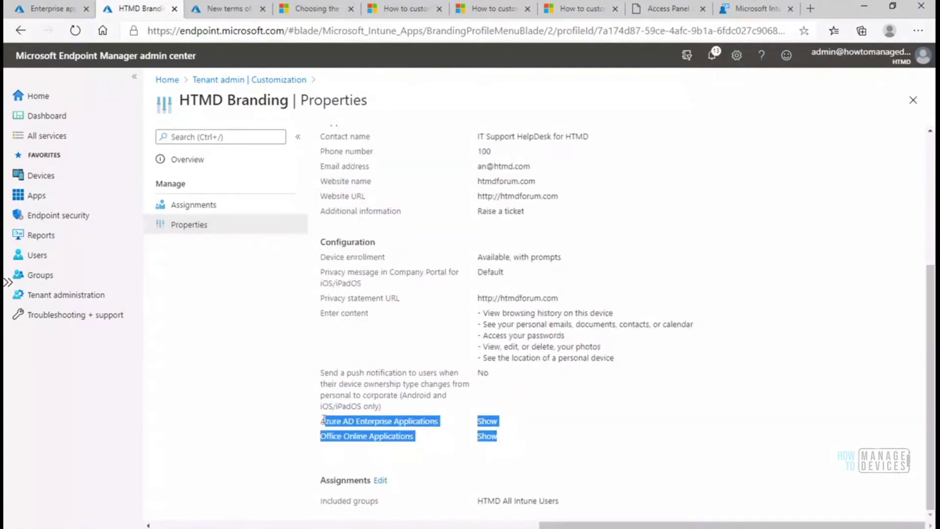
{"action": "left_click", "coordinate": [503, 438]}
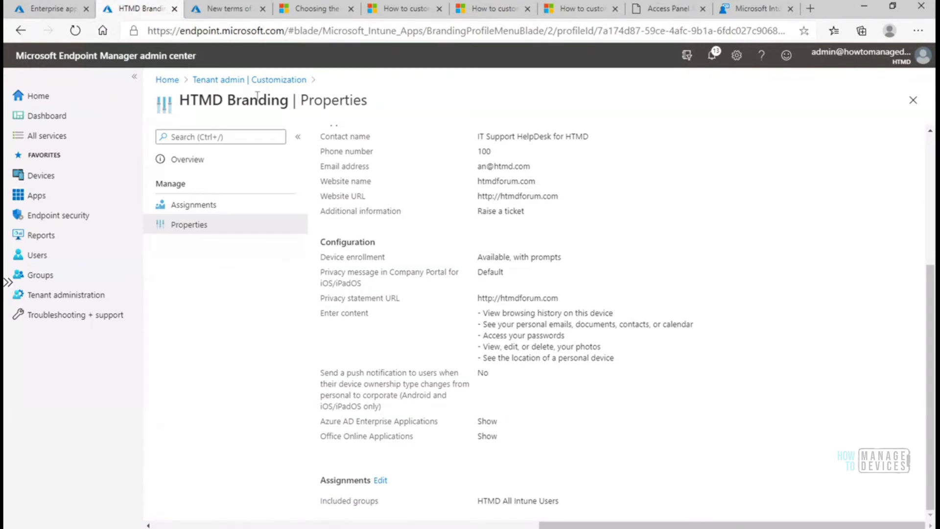
Step: Reload the Company Portal website's apps page and examine the full list for Office Online and enterprise applications
{"action": "left_click", "coordinate": [755, 8]}
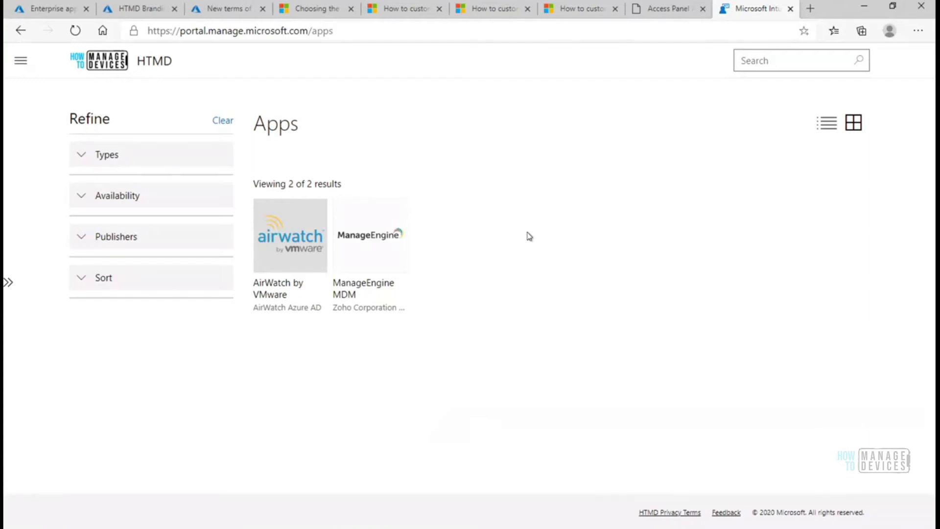
{"action": "left_click", "coordinate": [76, 31]}
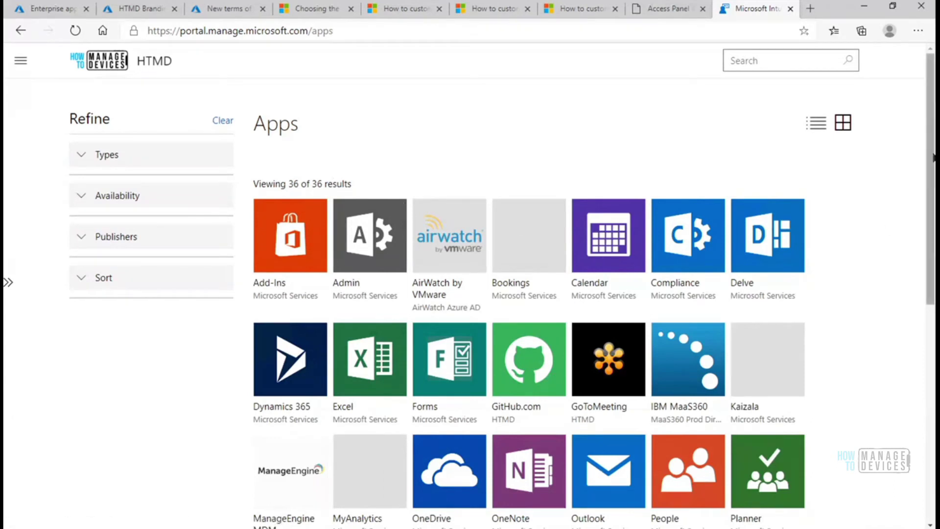
{"action": "scroll", "coordinate": [933, 180], "scroll_direction": "down", "scroll_amount": 1}
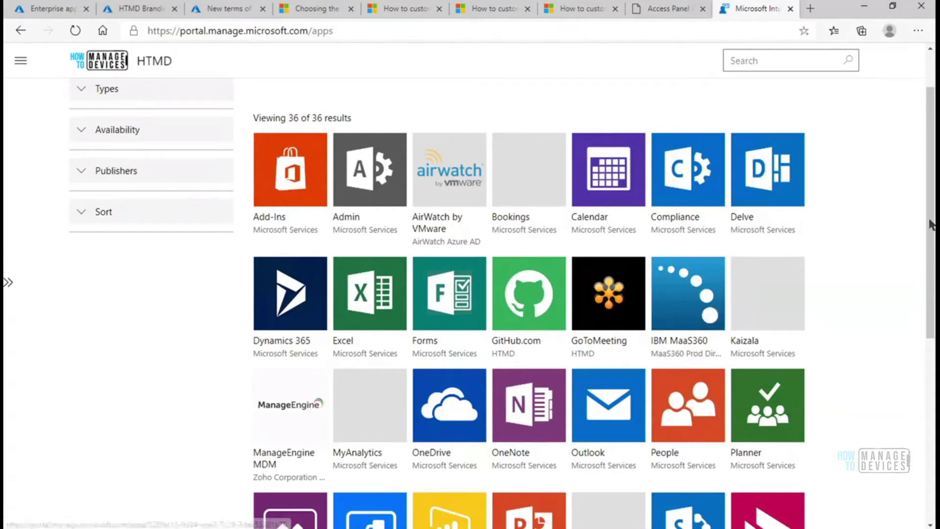
{"action": "left_click_drag", "start_coordinate": [931, 225], "coordinate": [923, 329]}
{"action": "scroll", "coordinate": [918, 345], "scroll_direction": "down", "scroll_amount": 5}
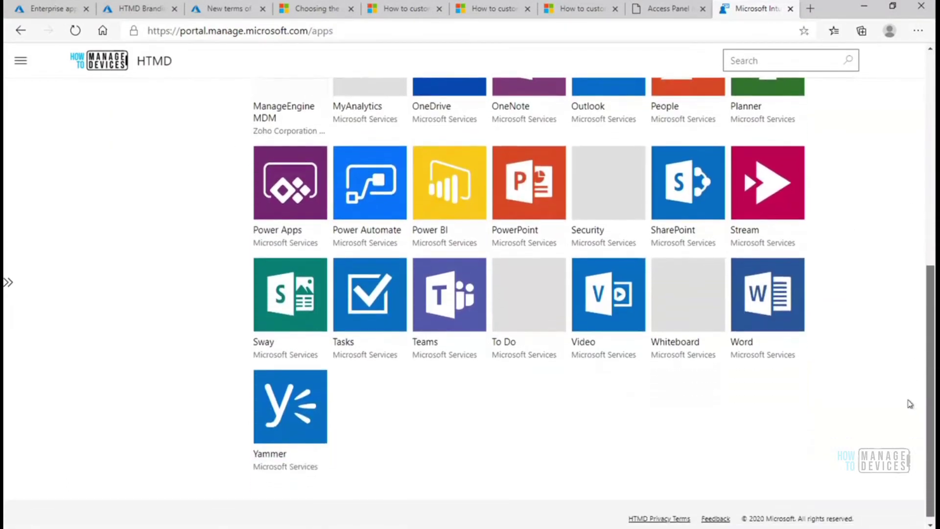
{"action": "scroll", "coordinate": [910, 380], "scroll_direction": "up", "scroll_amount": 5}
{"action": "scroll", "coordinate": [910, 294], "scroll_direction": "up", "scroll_amount": 1}
{"action": "scroll", "coordinate": [909, 288], "scroll_direction": "up", "scroll_amount": 1}
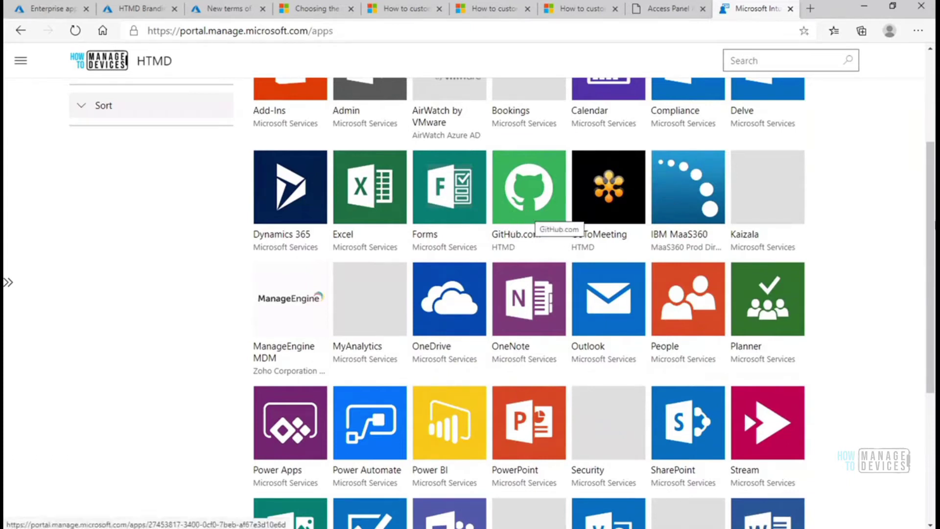
{"action": "scroll", "coordinate": [534, 220], "scroll_direction": "down", "scroll_amount": 4}
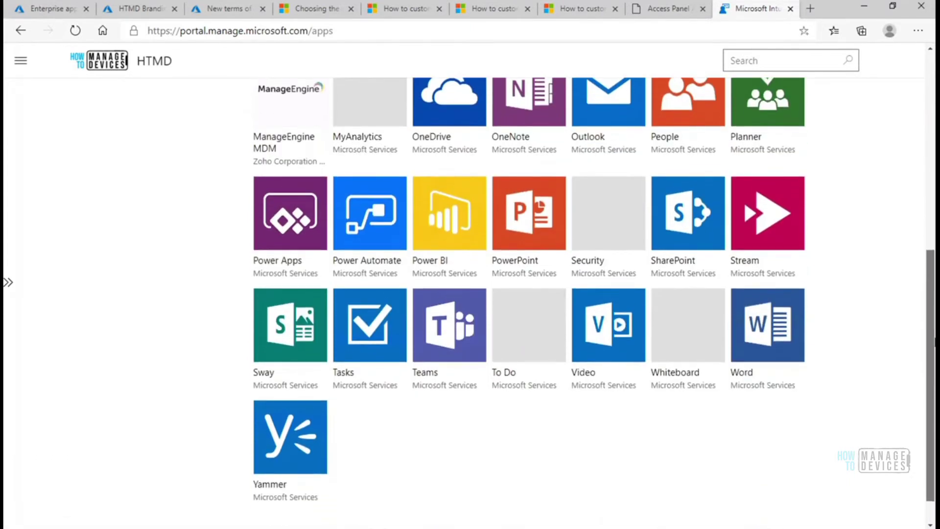
{"action": "scroll", "coordinate": [593, 303], "scroll_direction": "up", "scroll_amount": 2}
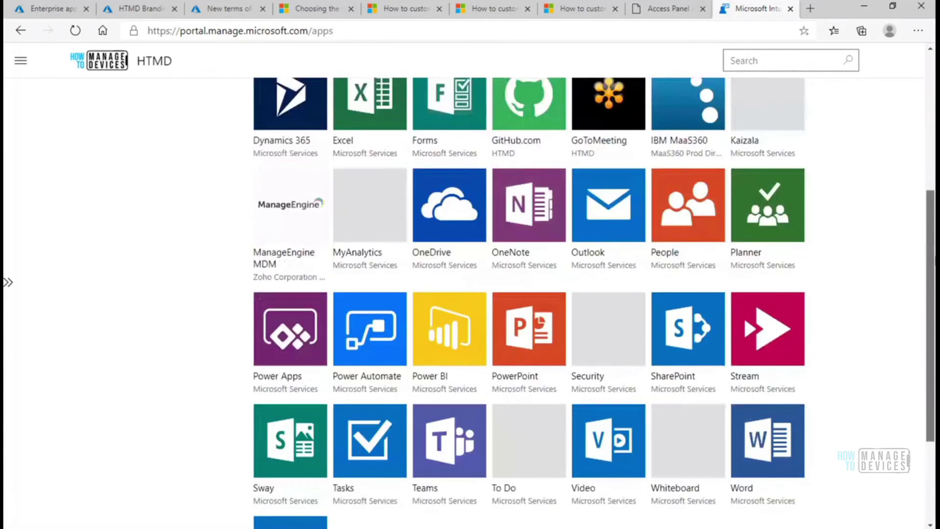
{"action": "scroll", "coordinate": [377, 294], "scroll_direction": "up", "scroll_amount": 1}
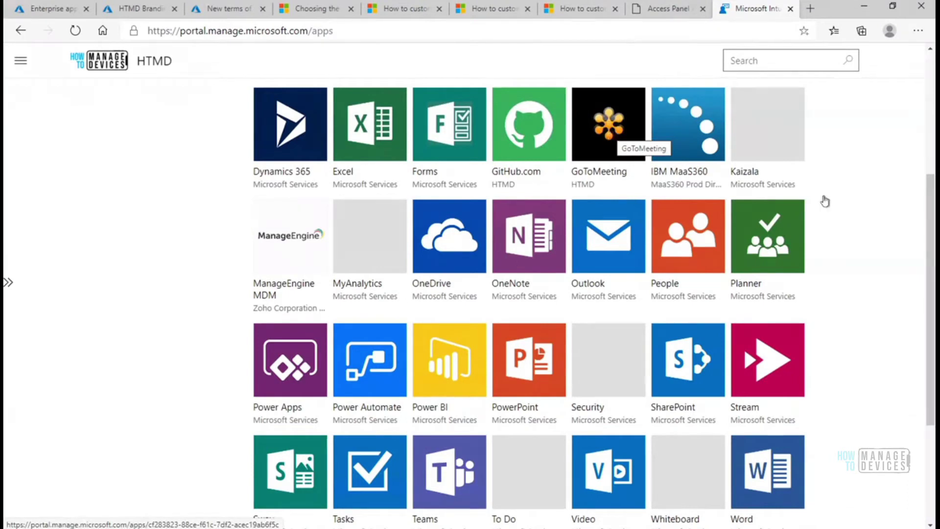
{"action": "left_click_drag", "start_coordinate": [933, 263], "coordinate": [933, 198]}
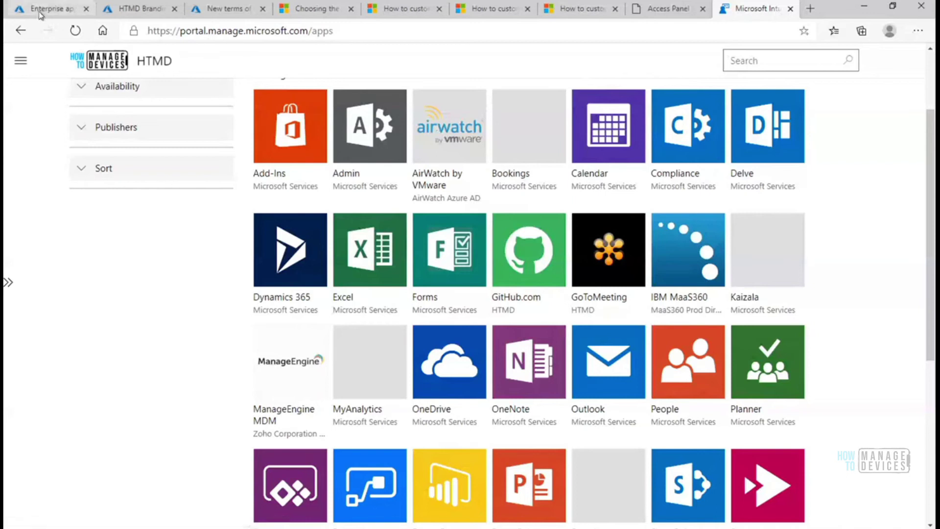
Step: Compare the HTMD Branding policy's Office Online Applications setting with the tenant's Enterprise applications list in Azure Active Directory
{"action": "left_click", "coordinate": [126, 11]}
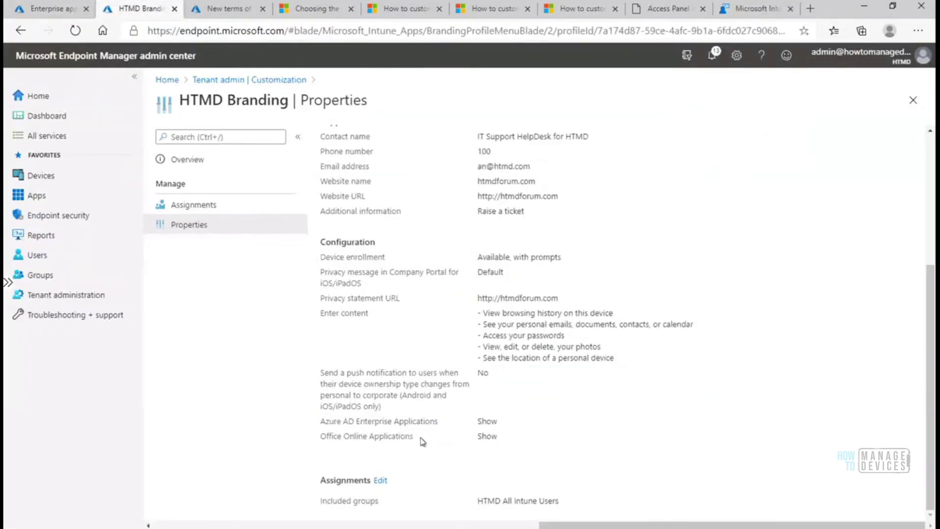
{"action": "mouse_move", "coordinate": [415, 436]}
{"action": "left_mouse_down"}
{"action": "mouse_move", "coordinate": [317, 436]}
{"action": "mouse_move", "coordinate": [414, 435]}
{"action": "left_mouse_up"}
{"action": "left_click", "coordinate": [317, 435]}
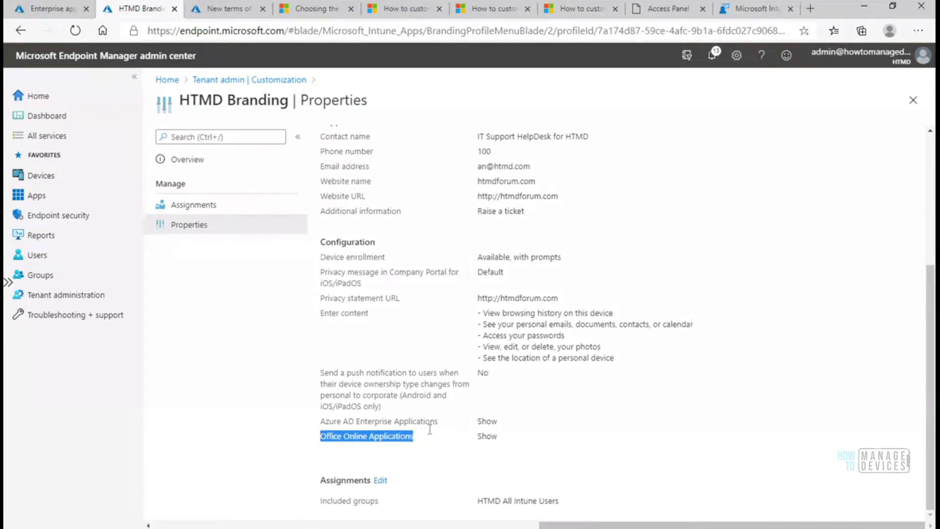
{"action": "left_click", "coordinate": [54, 9]}
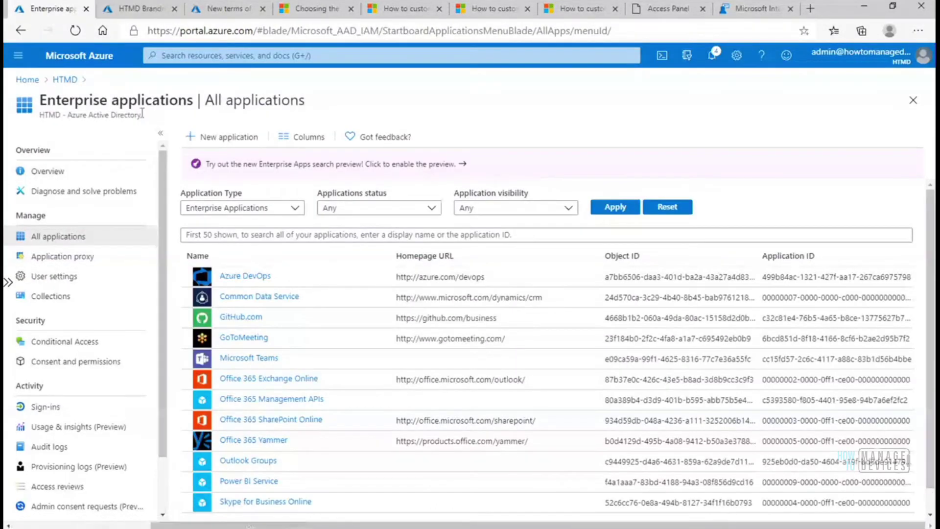
{"action": "left_click_drag", "start_coordinate": [41, 101], "coordinate": [195, 101]}
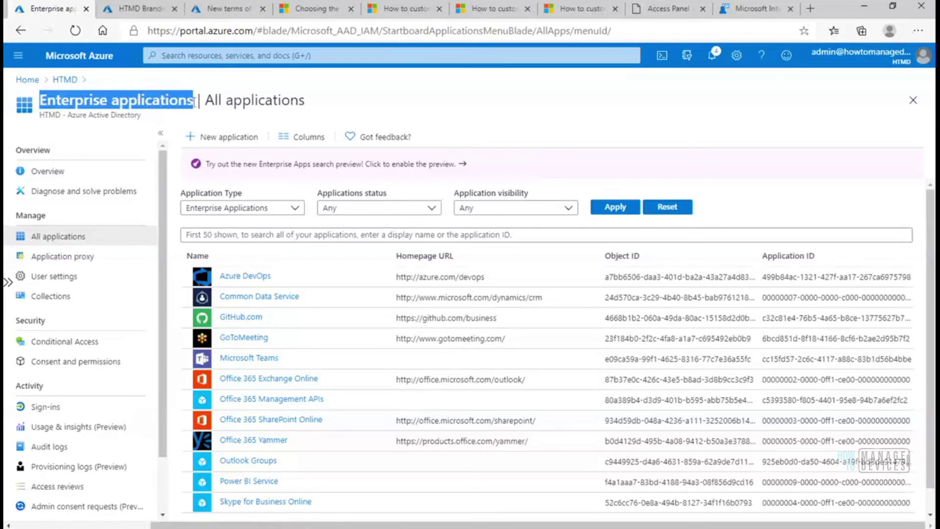
Step: Recheck the HTMD Branding policy's Office Online Applications setting and look through the Company Portal website's apps list
{"action": "left_click", "coordinate": [139, 10]}
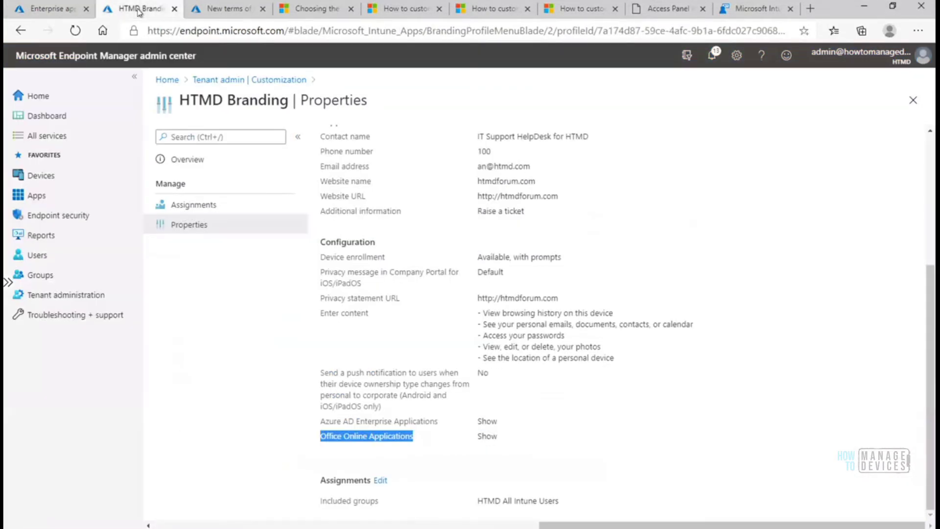
{"action": "left_click", "coordinate": [423, 439]}
{"action": "left_click_drag", "start_coordinate": [414, 436], "coordinate": [323, 435]}
{"action": "left_click", "coordinate": [321, 435]}
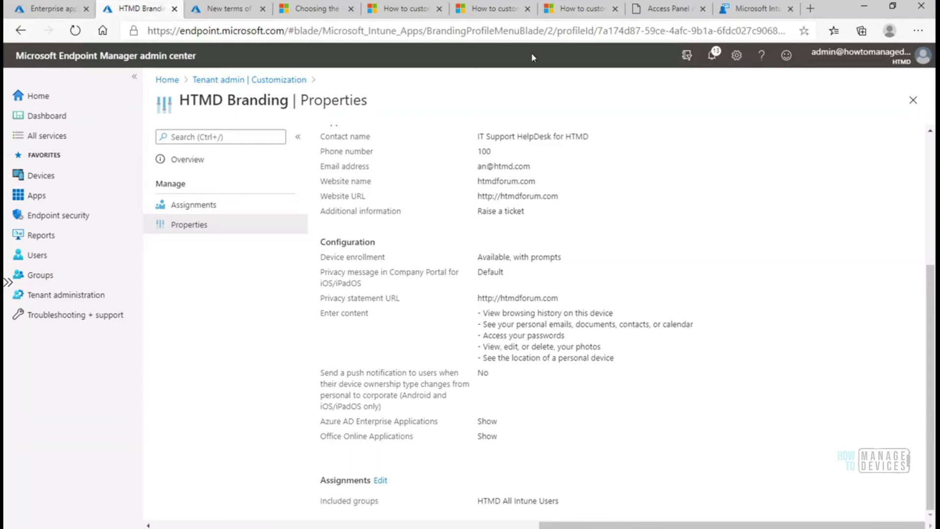
{"action": "left_click", "coordinate": [727, 9]}
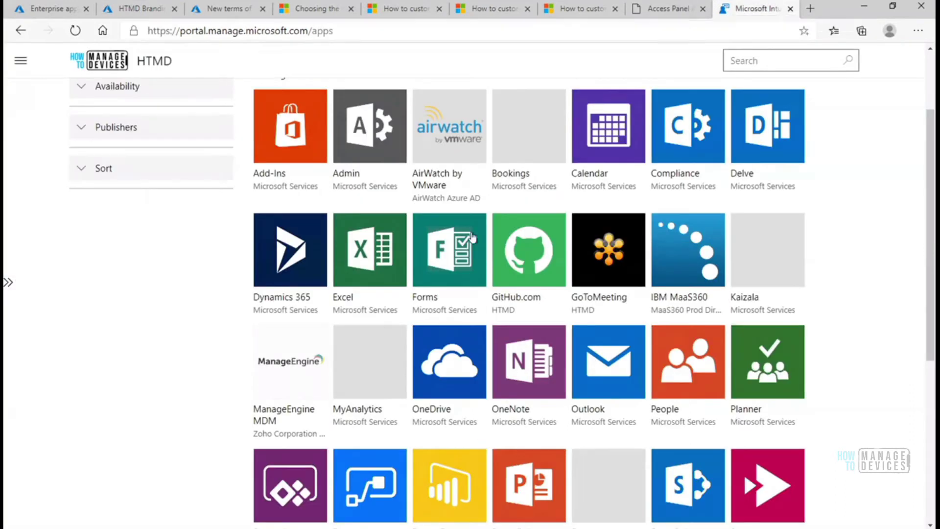
{"action": "scroll", "coordinate": [931, 193], "scroll_direction": "down", "scroll_amount": 6}
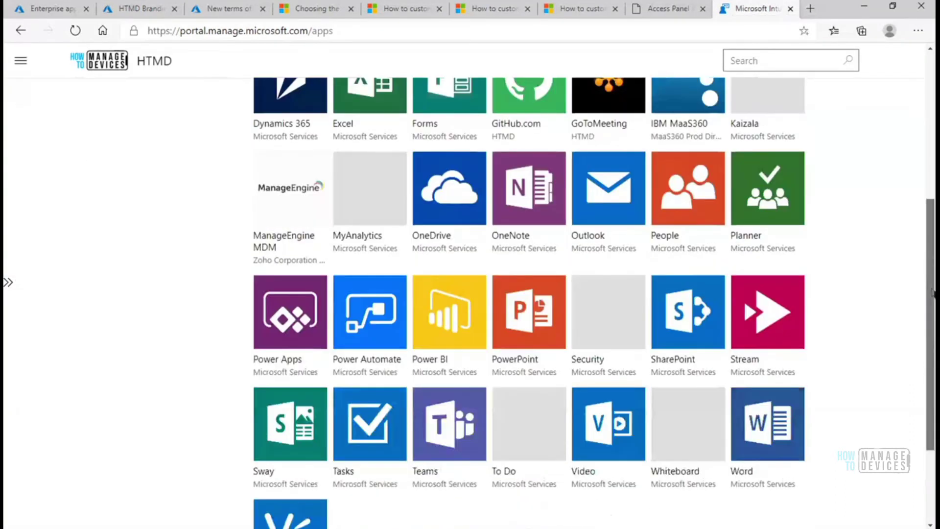
{"action": "scroll", "coordinate": [925, 156], "scroll_direction": "up", "scroll_amount": 6}
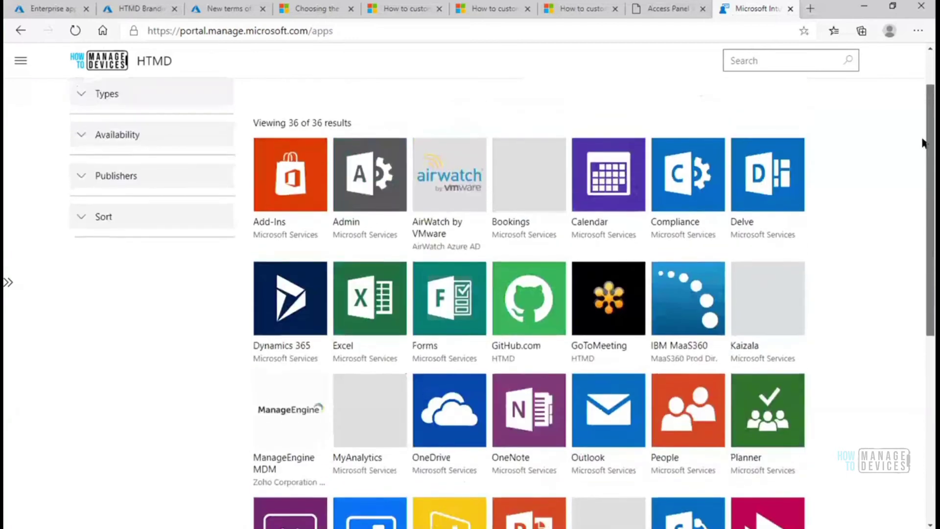
{"action": "scroll", "coordinate": [461, 341], "scroll_direction": "down", "scroll_amount": 1}
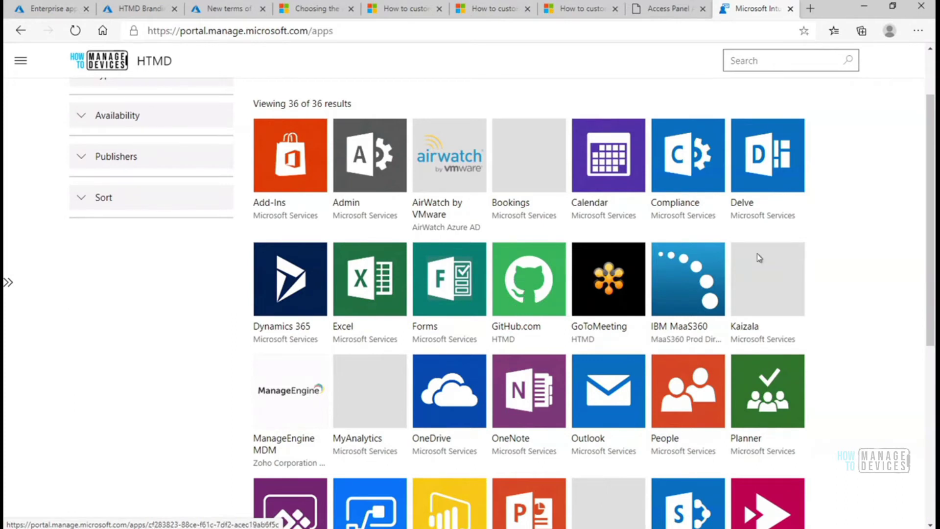
{"action": "mouse_move", "coordinate": [930, 274]}
{"action": "left_mouse_down"}
{"action": "mouse_move", "coordinate": [933, 309]}
{"action": "mouse_move", "coordinate": [933, 273]}
{"action": "left_mouse_up"}
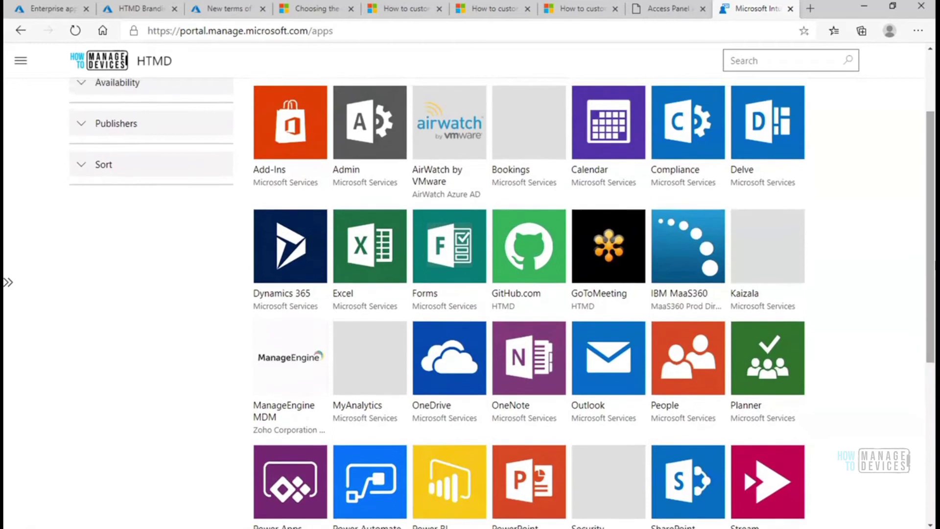
Step: View the GoToMeeting app's details on the Company Portal website, return to the apps page and look through its list
{"action": "left_click", "coordinate": [611, 257]}
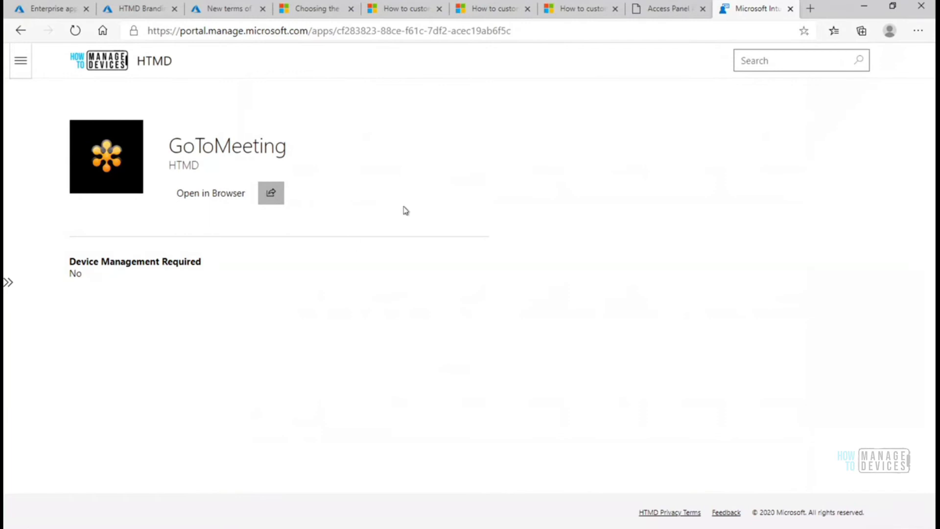
{"action": "left_click", "coordinate": [20, 31]}
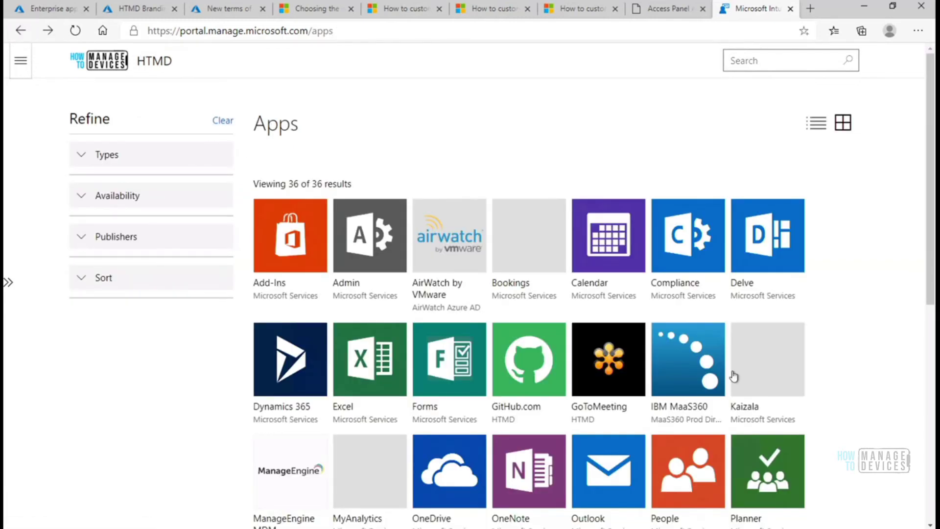
{"action": "left_click_drag", "start_coordinate": [931, 190], "coordinate": [911, 331]}
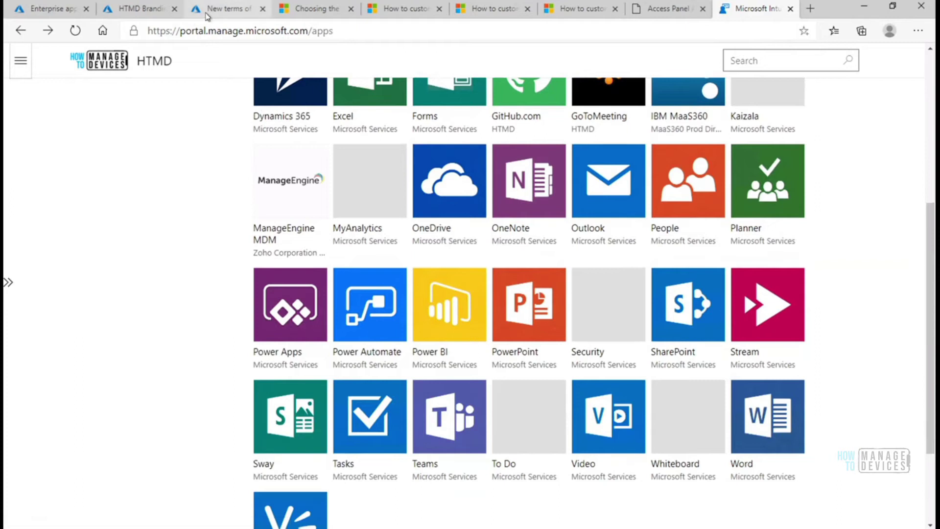
Step: Recheck both app source settings in the HTMD Branding policy, look at the Apps page in the Windows Company Portal app, and close the app
{"action": "left_click", "coordinate": [138, 10]}
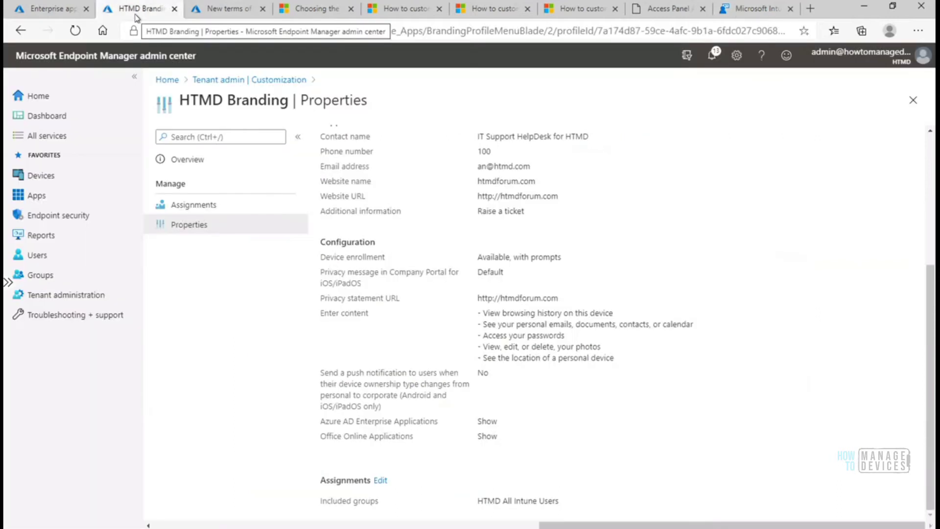
{"action": "left_click_drag", "start_coordinate": [509, 444], "coordinate": [321, 420]}
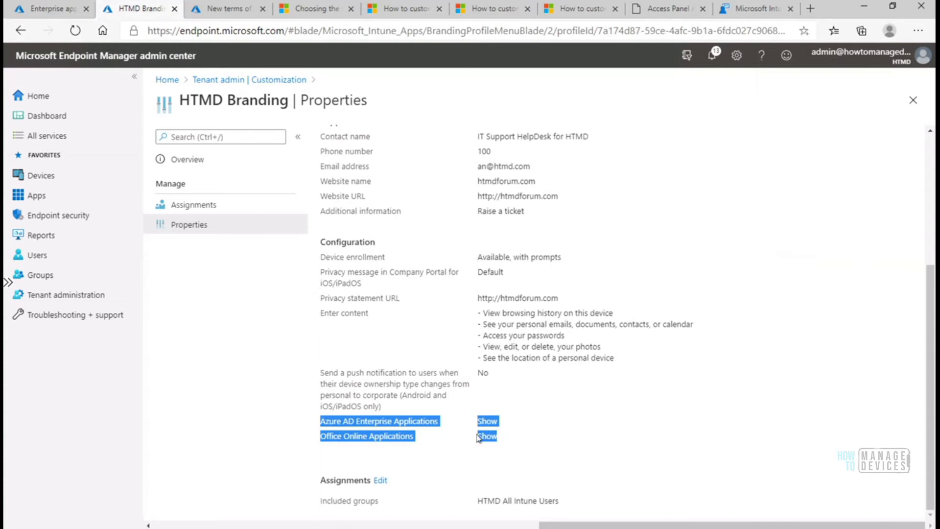
{"action": "key", "text": "alt+Tab"}
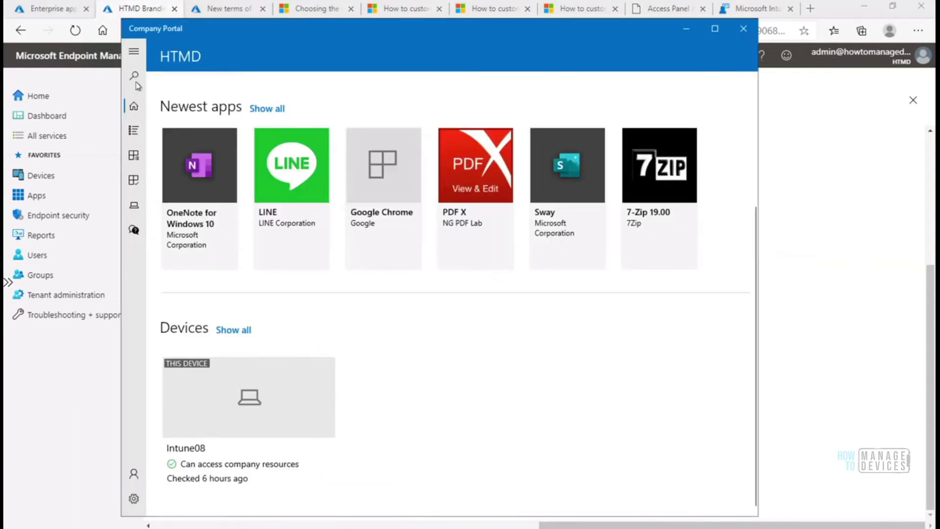
{"action": "left_click", "coordinate": [134, 130]}
{"action": "left_click", "coordinate": [133, 152]}
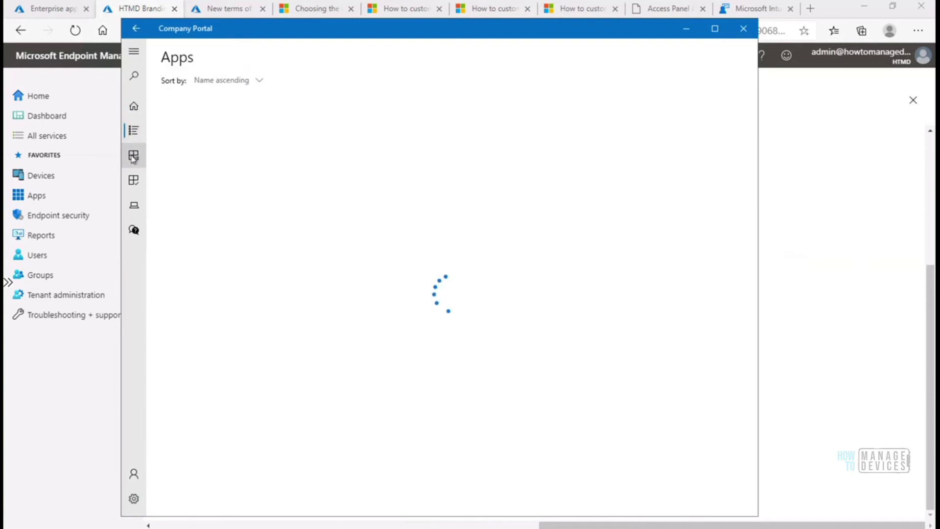
{"action": "left_click", "coordinate": [743, 29]}
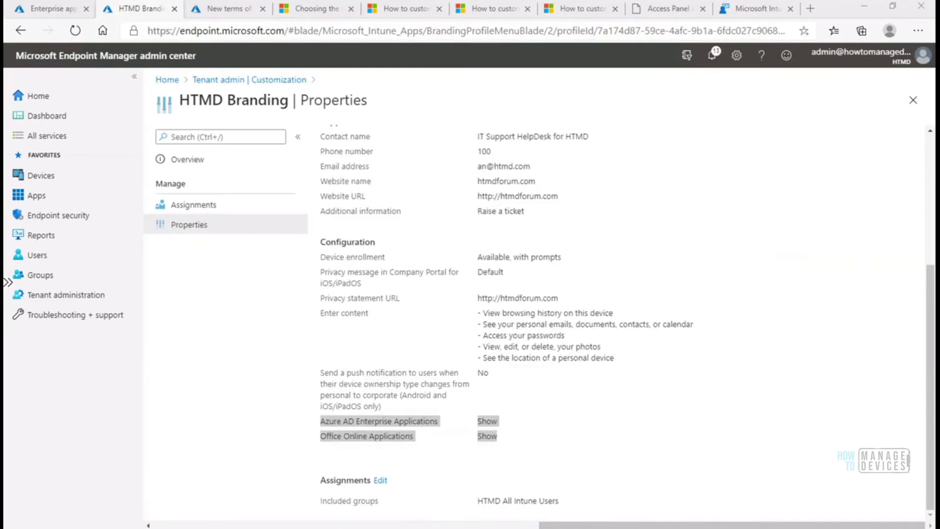
Step: Relaunch the Windows Company Portal app, examine the featured and newest apps on its home page, and minimize it
{"action": "left_click", "coordinate": [18, 522]}
{"action": "left_click", "coordinate": [100, 417]}
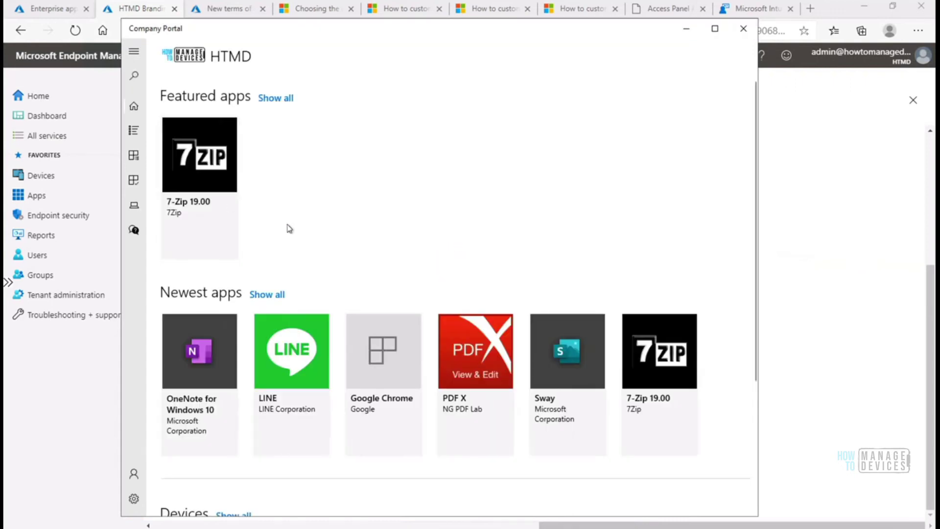
{"action": "left_click_drag", "start_coordinate": [755, 228], "coordinate": [748, 372]}
{"action": "left_click", "coordinate": [686, 28]}
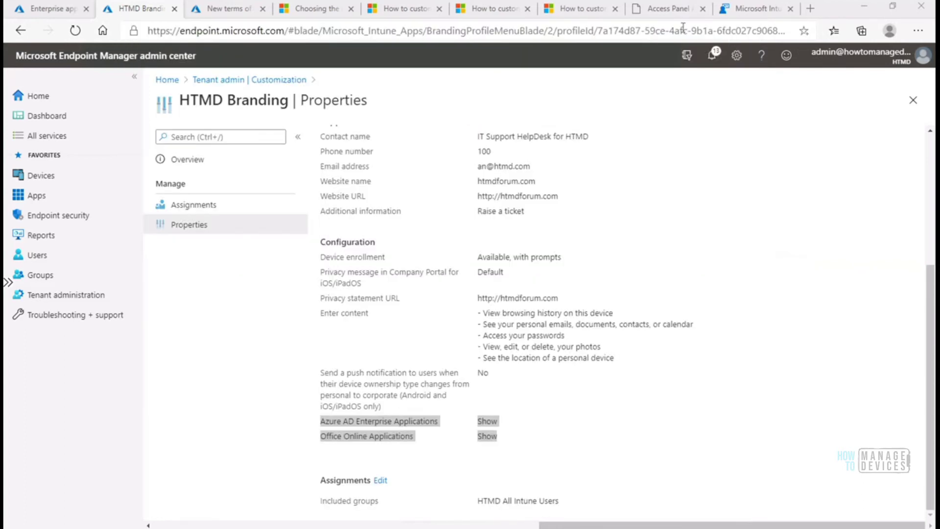
Step: Compare the full apps list on the Company Portal website with the apps listed in the Azure AD Access Panel
{"action": "left_click", "coordinate": [742, 7]}
{"action": "left_click_drag", "start_coordinate": [932, 257], "coordinate": [913, 365]}
{"action": "scroll", "coordinate": [932, 139], "scroll_direction": "up", "scroll_amount": 1}
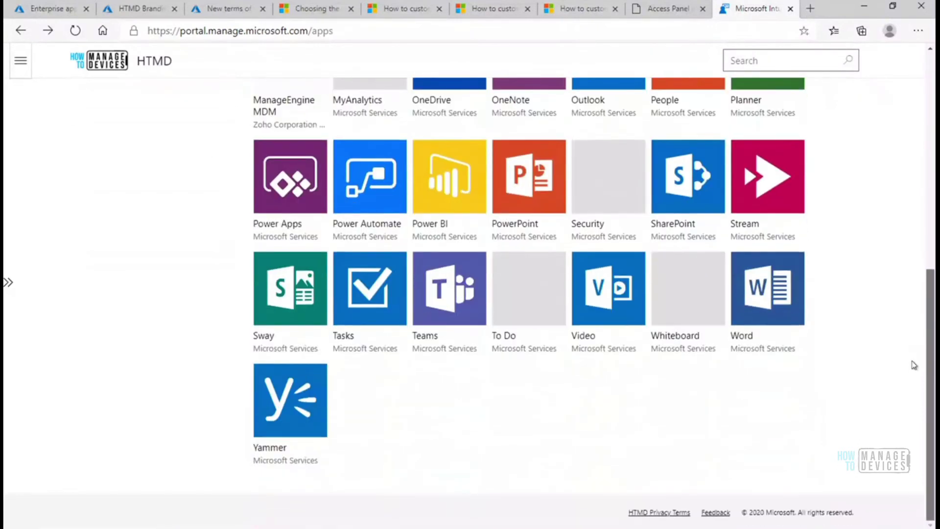
{"action": "left_click_drag", "start_coordinate": [931, 334], "coordinate": [934, 142]}
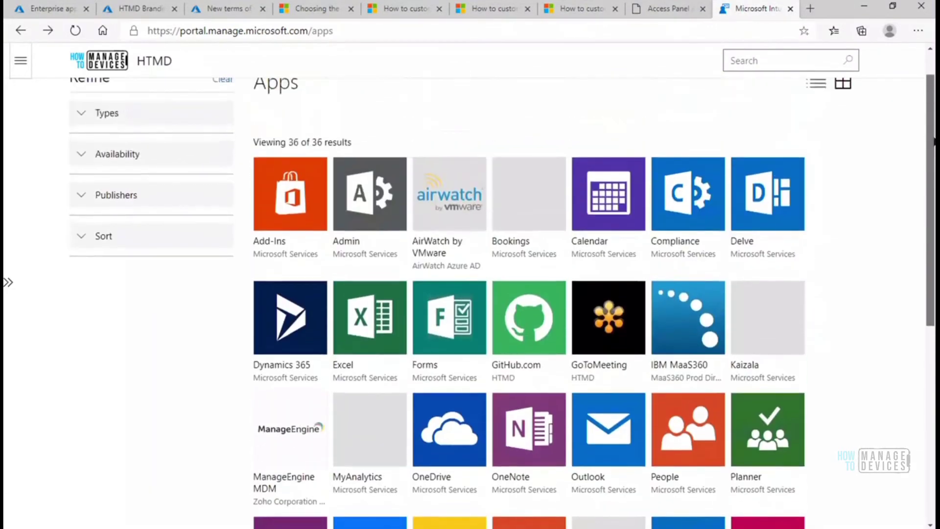
{"action": "left_click", "coordinate": [667, 11]}
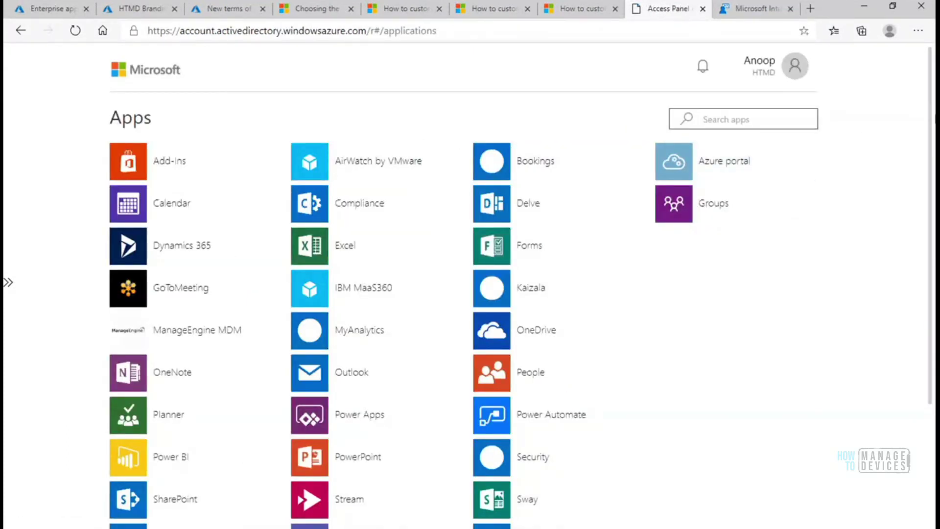
{"action": "scroll", "coordinate": [920, 268], "scroll_direction": "down", "scroll_amount": 3}
{"action": "scroll", "coordinate": [470, 284], "scroll_direction": "up", "scroll_amount": 3}
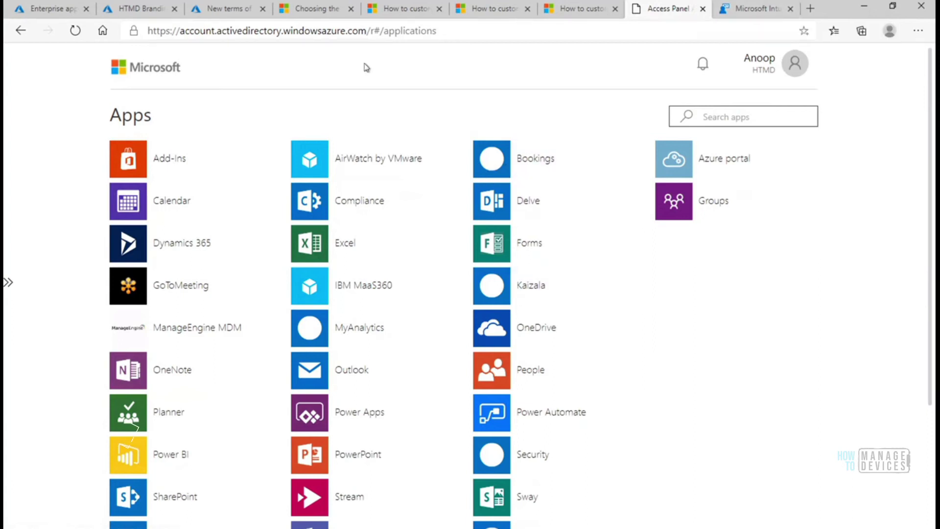
Step: Read the App source setting options note in the Company Portal documentation about support for apps from other Microsoft services
{"action": "left_click", "coordinate": [128, 9]}
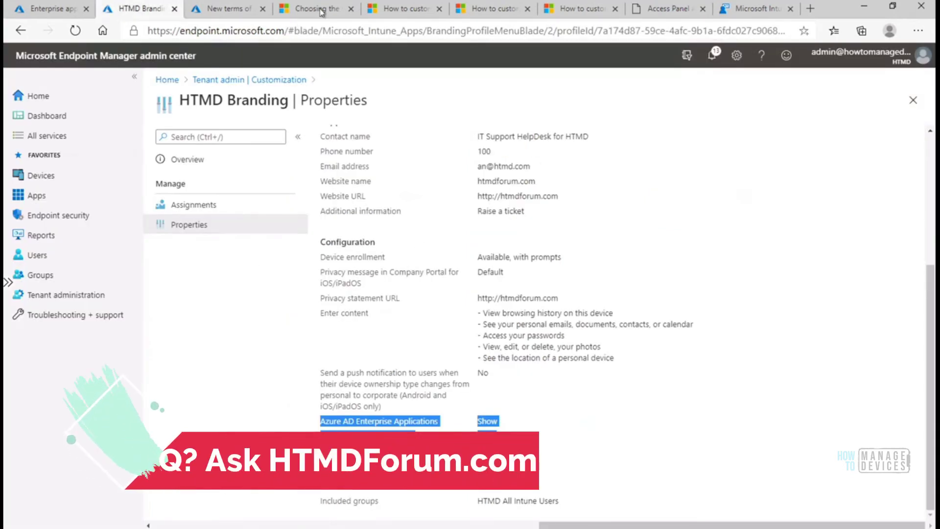
{"action": "left_click", "coordinate": [403, 12]}
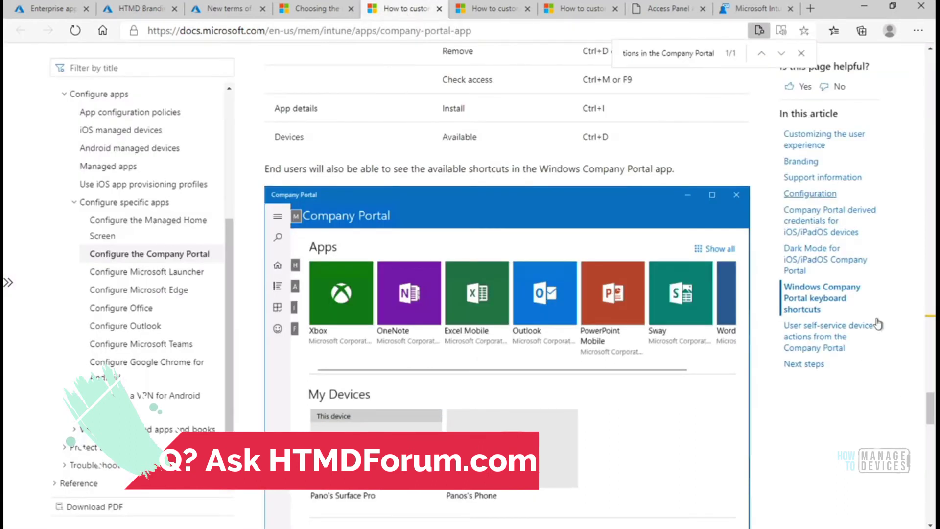
{"action": "left_click_drag", "start_coordinate": [930, 415], "coordinate": [930, 311]}
{"action": "left_click_drag", "start_coordinate": [708, 322], "coordinate": [269, 322]}
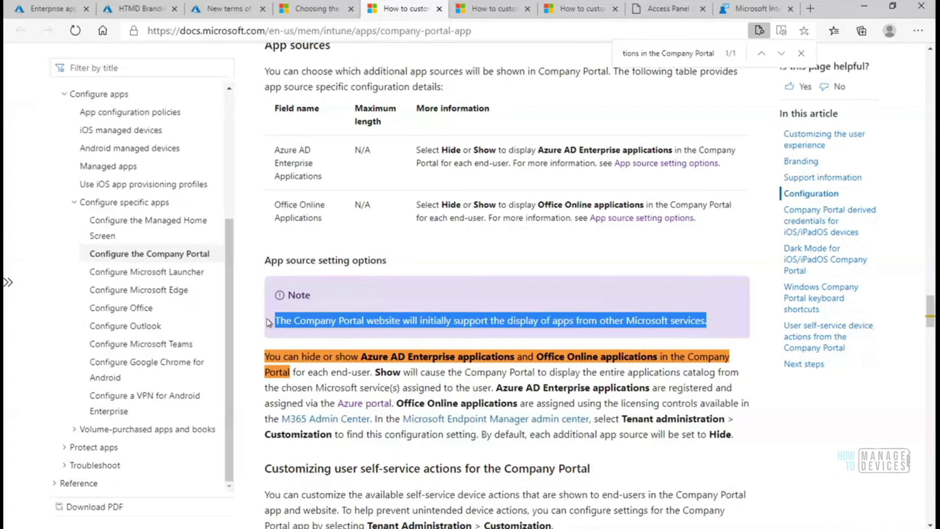
{"action": "left_click", "coordinate": [457, 298]}
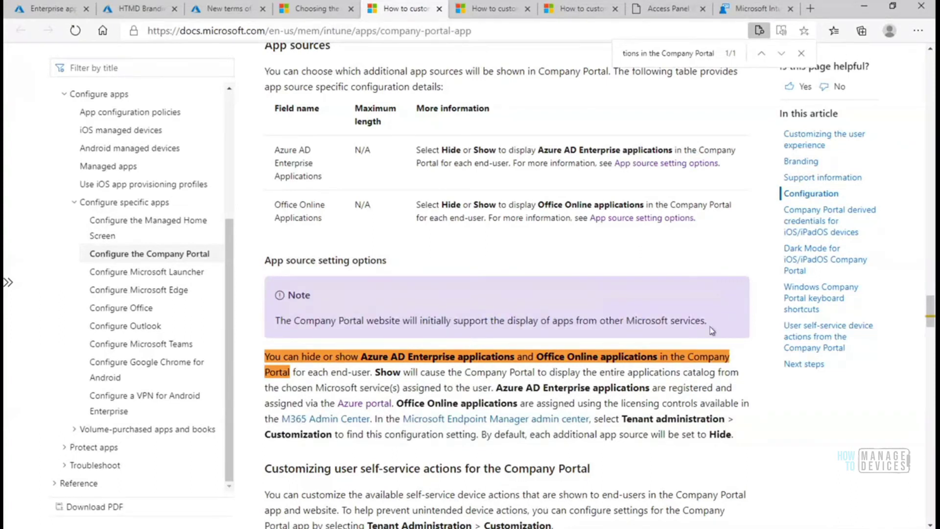
{"action": "left_click_drag", "start_coordinate": [706, 320], "coordinate": [353, 320]}
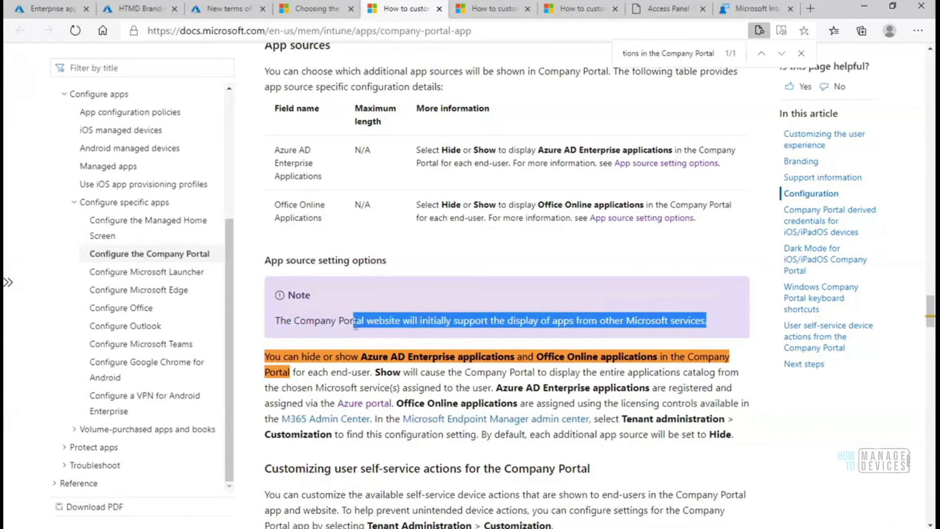
Step: Compare the Company Portal website's apps with those in the Windows Company Portal app, and minimize the app again
{"action": "left_click", "coordinate": [749, 8]}
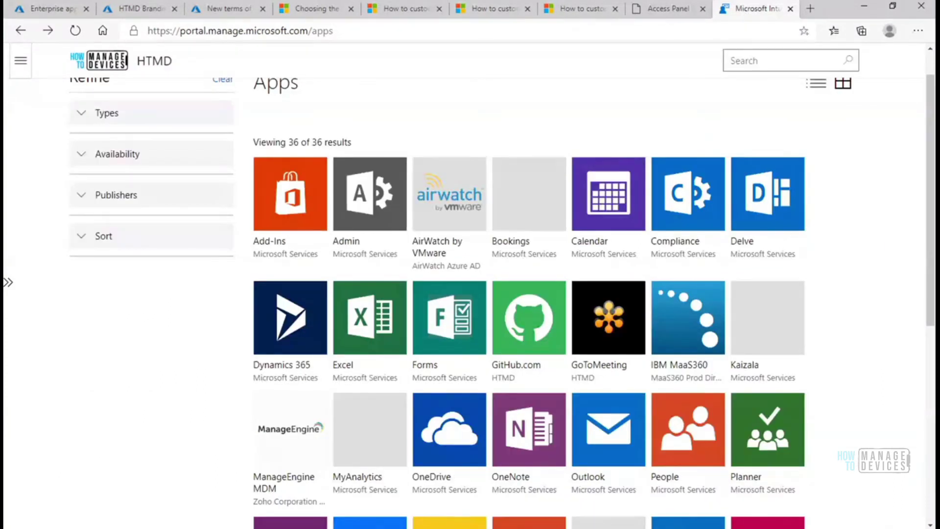
{"action": "left_click", "coordinate": [448, 528]}
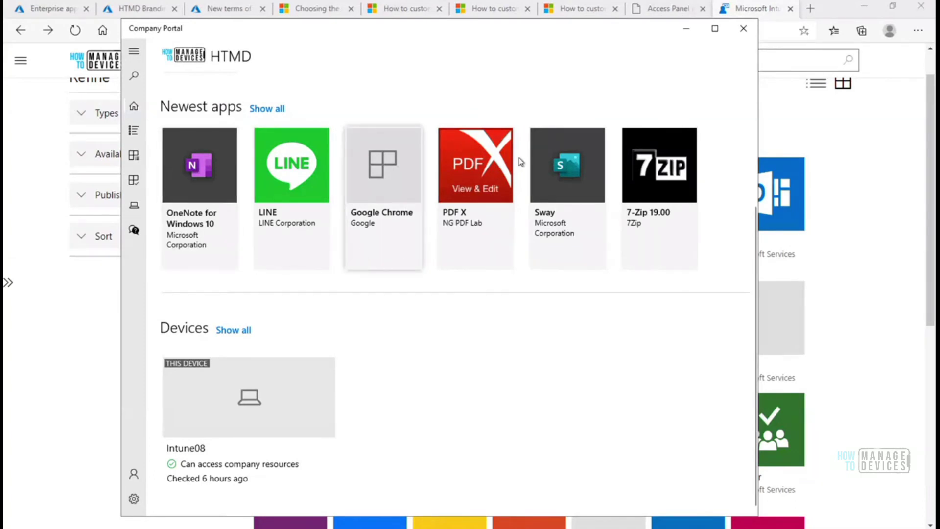
{"action": "left_click", "coordinate": [686, 28]}
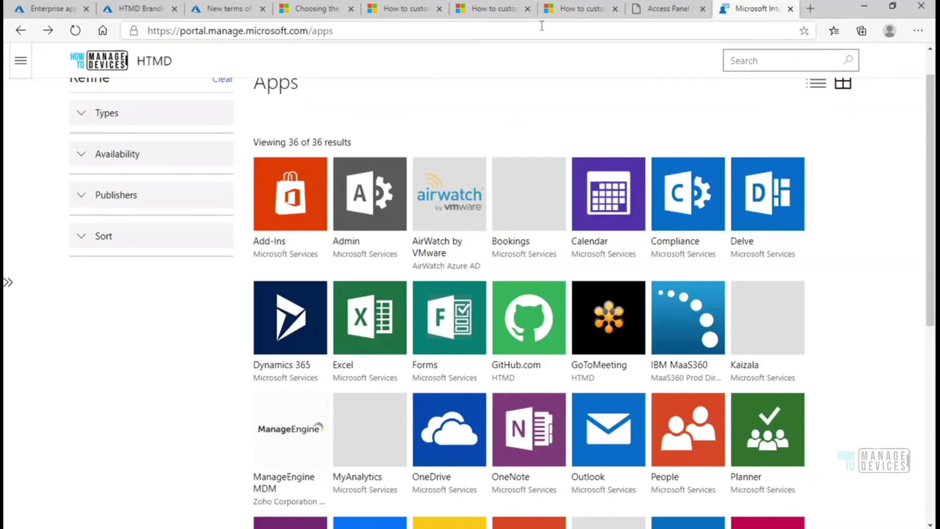
Step: Read in the Company Portal documentation how Office Online applications are assigned to users
{"action": "left_click", "coordinate": [402, 14]}
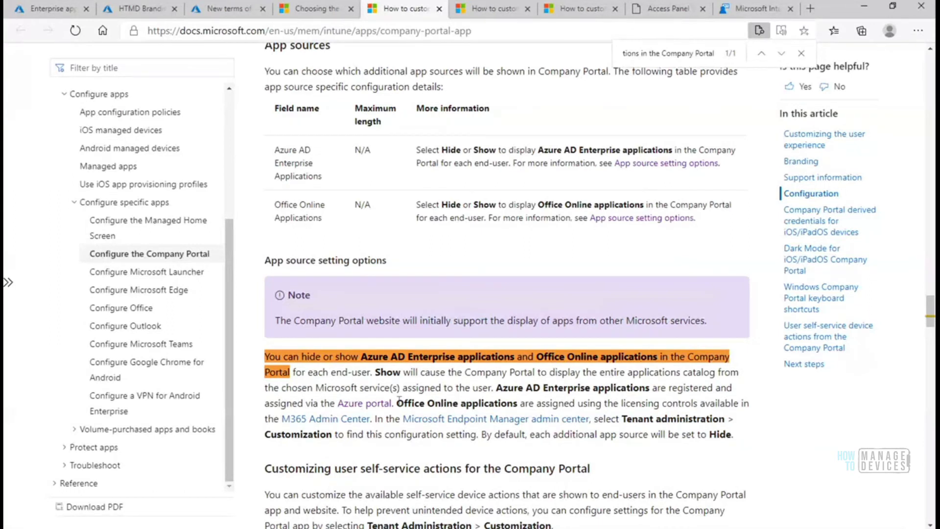
{"action": "left_click_drag", "start_coordinate": [401, 403], "coordinate": [519, 404]}
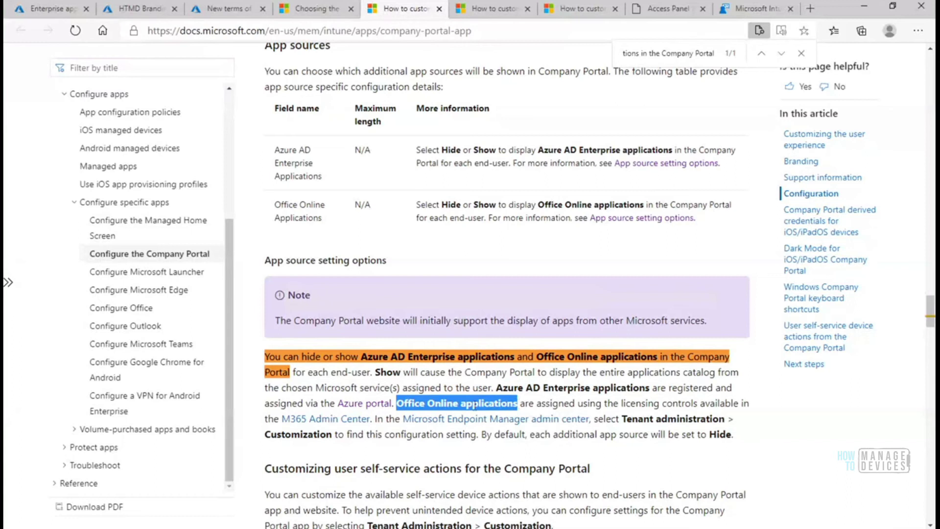
{"action": "left_click", "coordinate": [398, 405]}
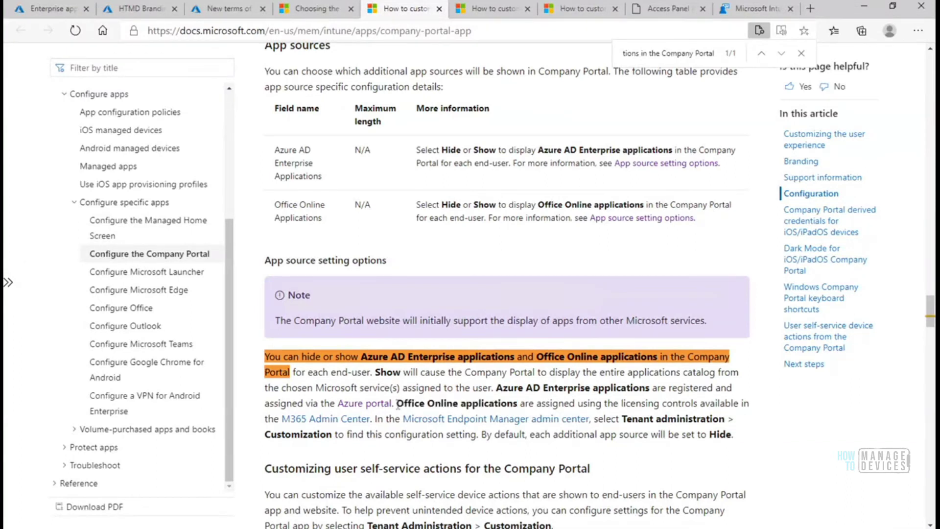
{"action": "left_click_drag", "start_coordinate": [458, 406], "coordinate": [517, 403]}
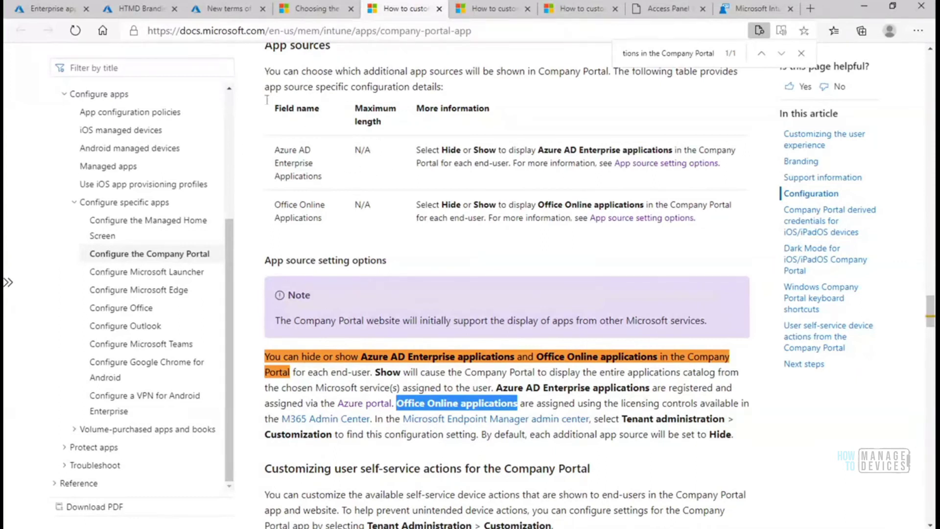
Step: Open the tenant's custom notifications page and read its sensitive-information note and the documentation on sending custom notifications in Intune
{"action": "left_click", "coordinate": [144, 12]}
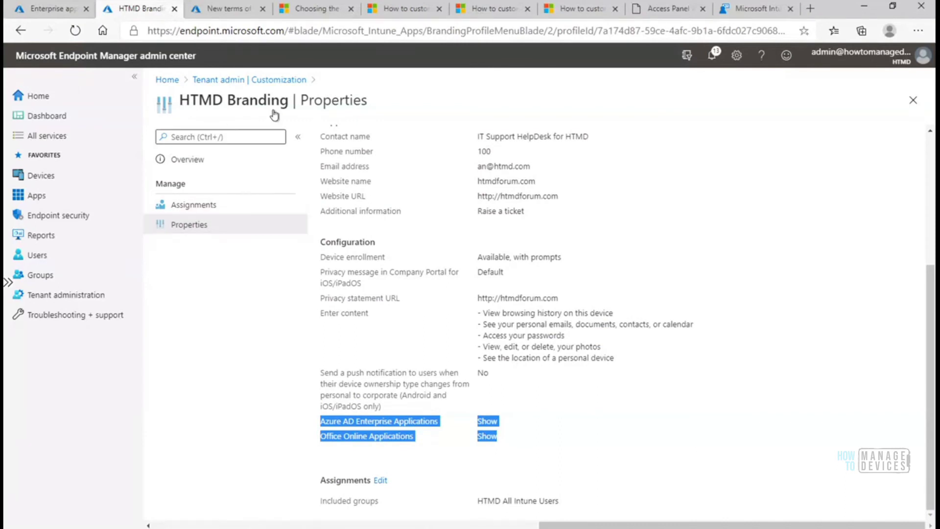
{"action": "left_click", "coordinate": [248, 80]}
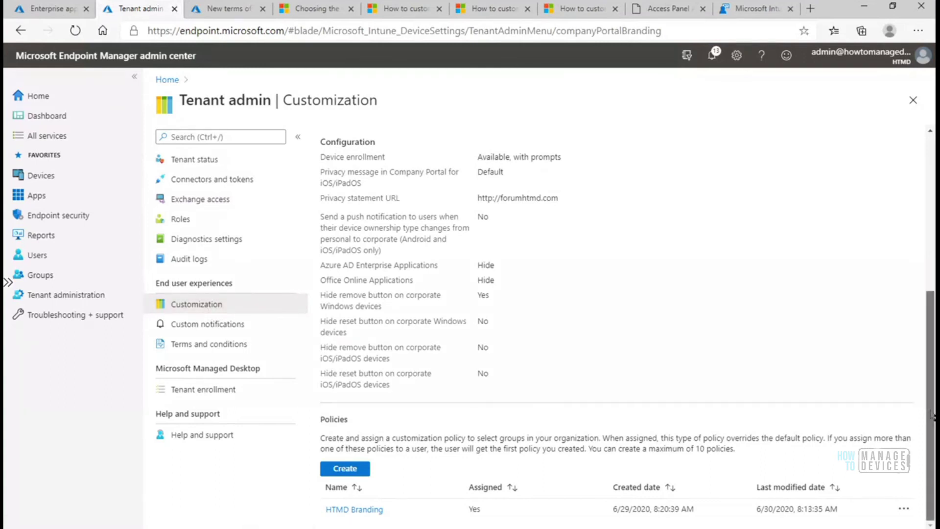
{"action": "left_click", "coordinate": [190, 331]}
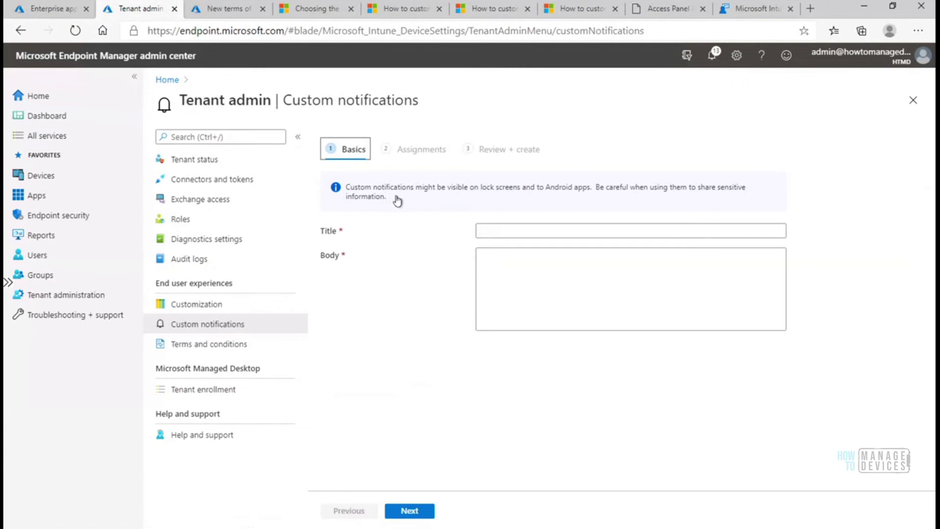
{"action": "left_click_drag", "start_coordinate": [396, 200], "coordinate": [343, 188]}
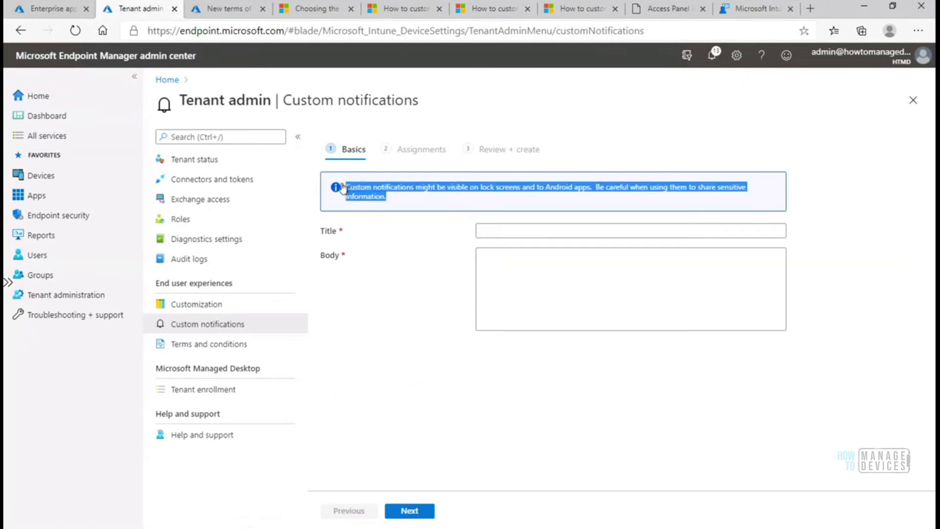
{"action": "left_click", "coordinate": [370, 194]}
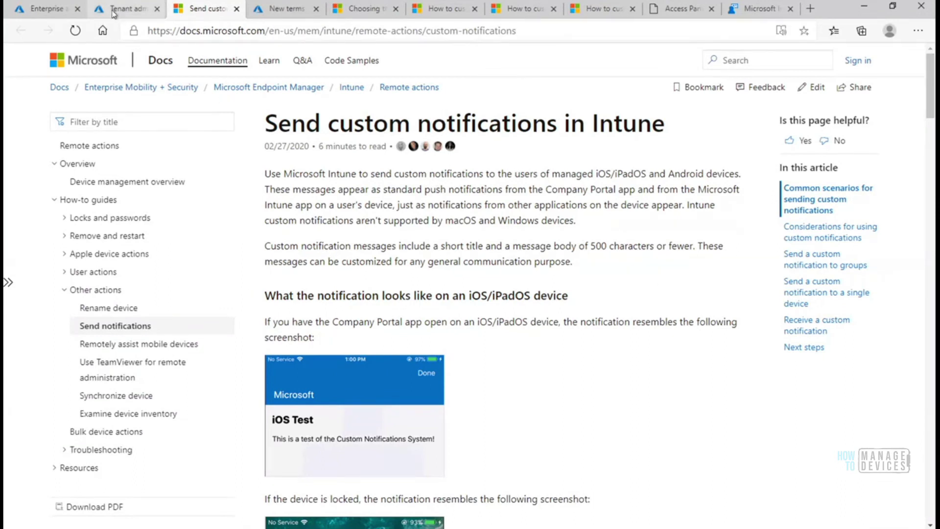
{"action": "left_click", "coordinate": [114, 13]}
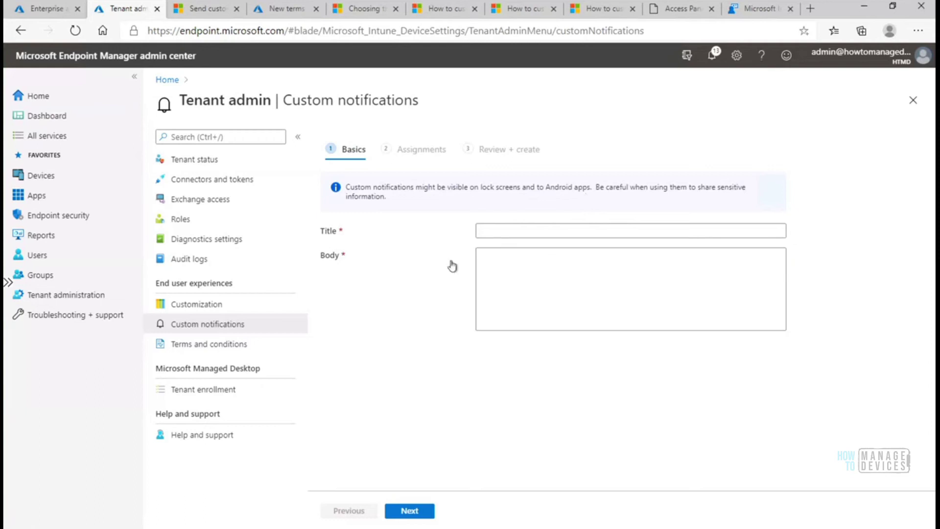
Step: Draft a custom notification titled "Notification" with the body "Test", and read the targeting note in its group assignments
{"action": "left_click", "coordinate": [507, 231]}
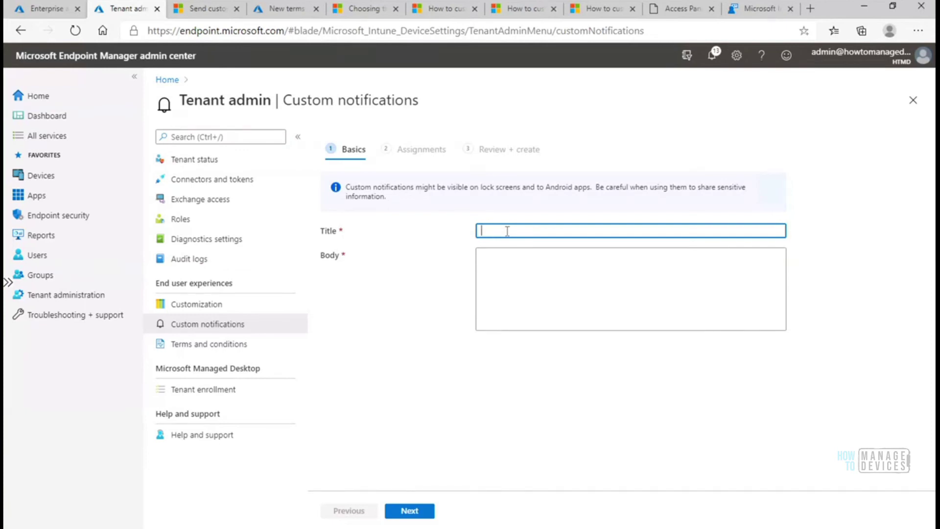
{"action": "type", "text": "Notification"}
{"action": "left_click", "coordinate": [420, 509]}
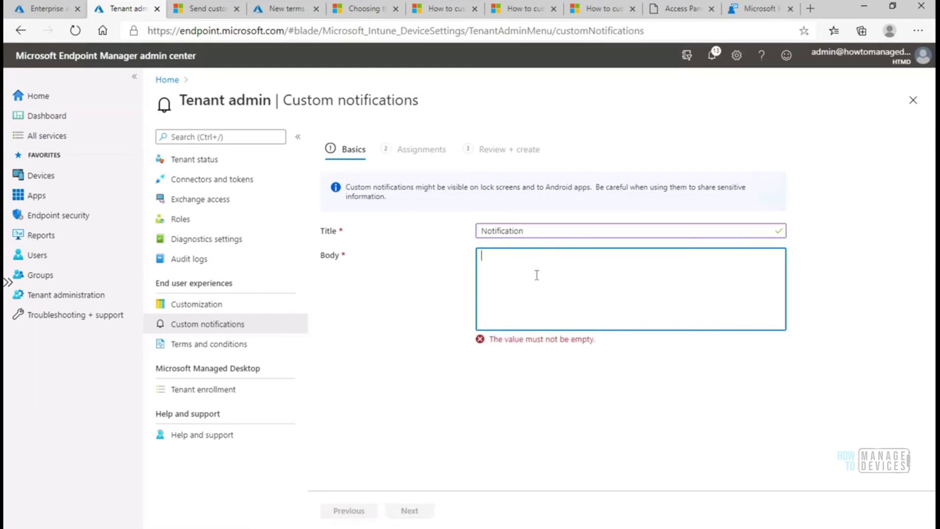
{"action": "type", "text": "Test"}
{"action": "left_click", "coordinate": [422, 512]}
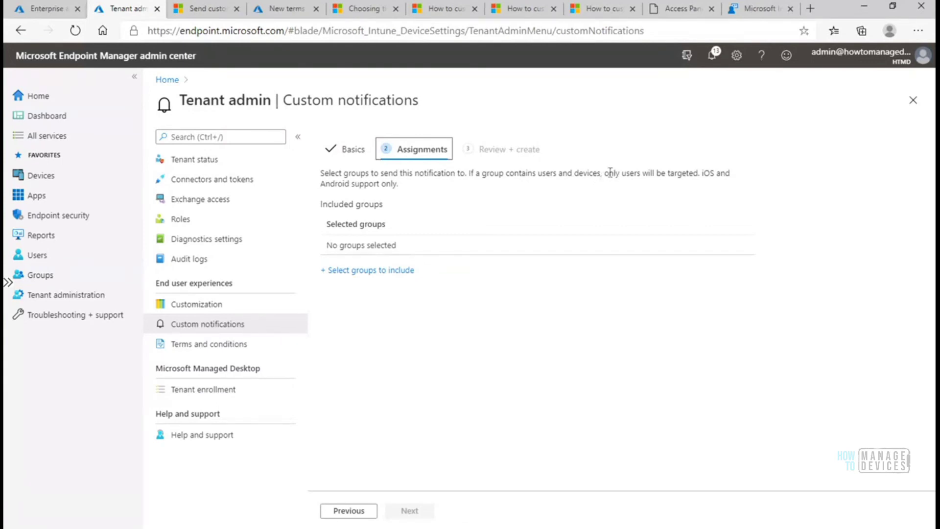
{"action": "left_click_drag", "start_coordinate": [607, 173], "coordinate": [701, 174]}
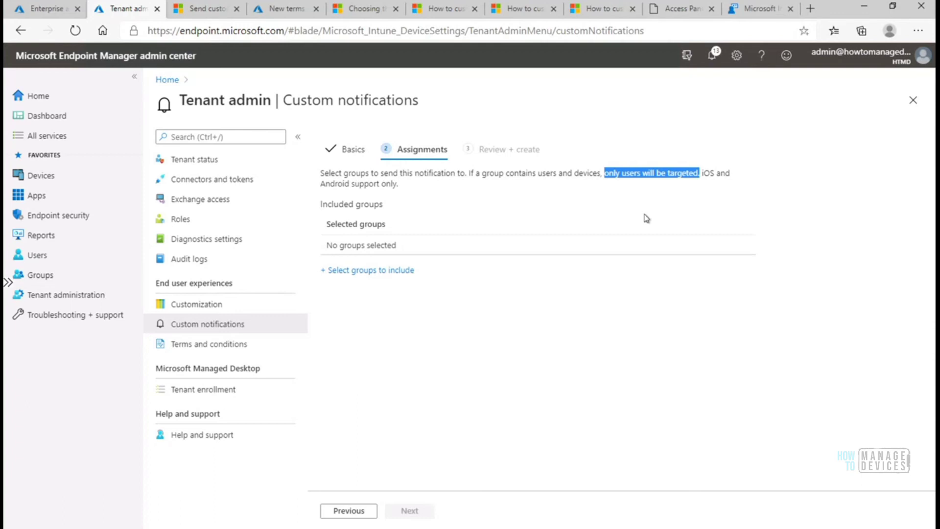
Step: Start a new terms and conditions policy in Tenant administration and name it "HTMD Terms and Conditions"
{"action": "left_click", "coordinate": [231, 349]}
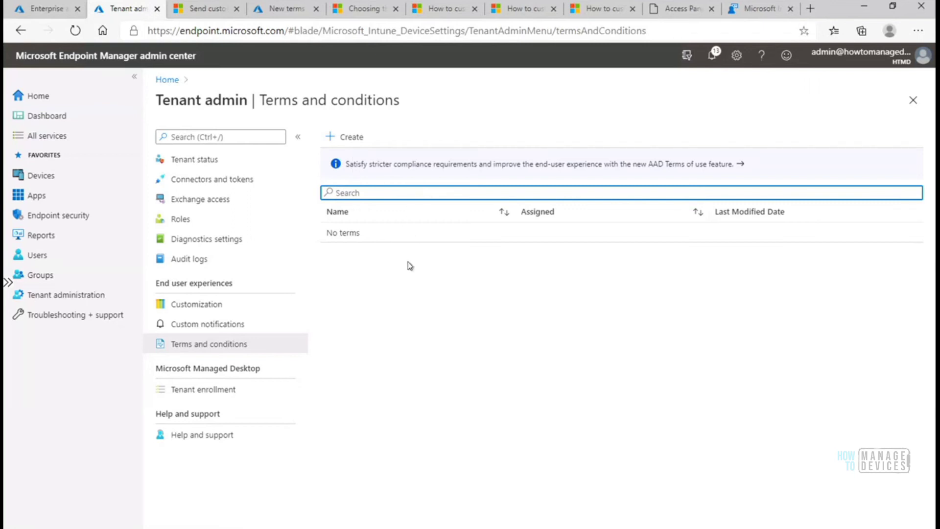
{"action": "left_click", "coordinate": [352, 140]}
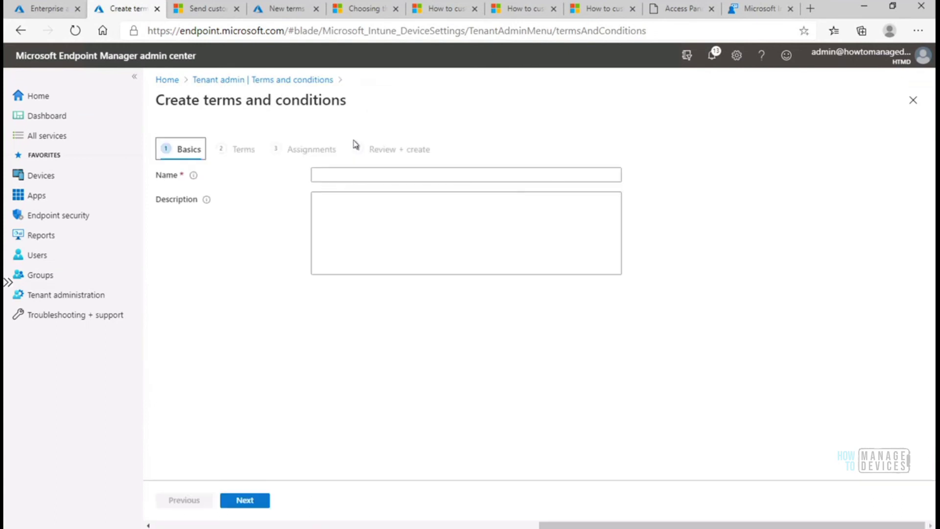
{"action": "left_click", "coordinate": [351, 174]}
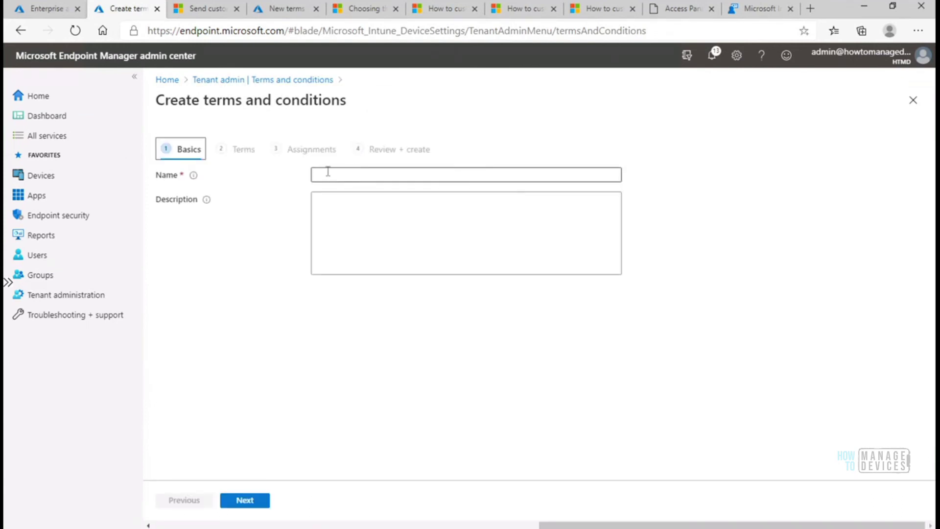
{"action": "left_click", "coordinate": [328, 172]}
{"action": "type", "text": "HTMD"}
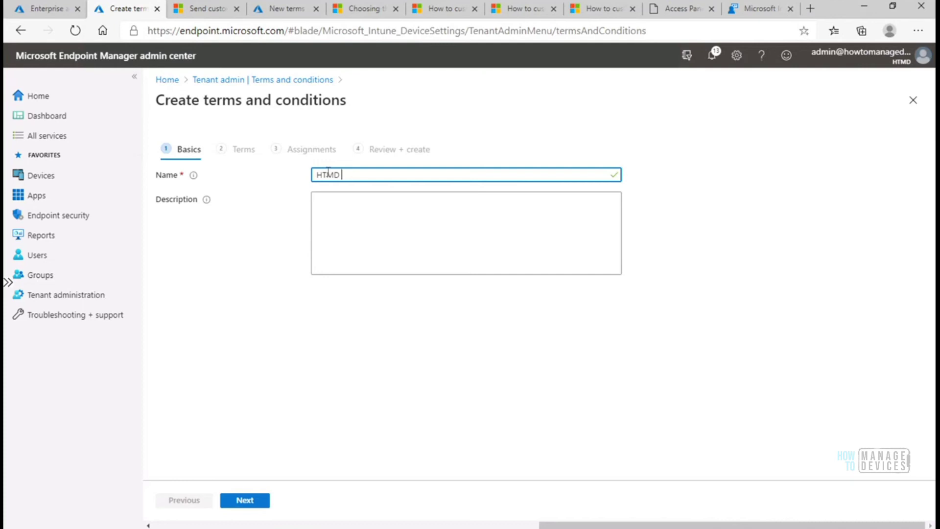
{"action": "type", "text": "rms and Co"}
{"action": "type", "text": "nditions"}
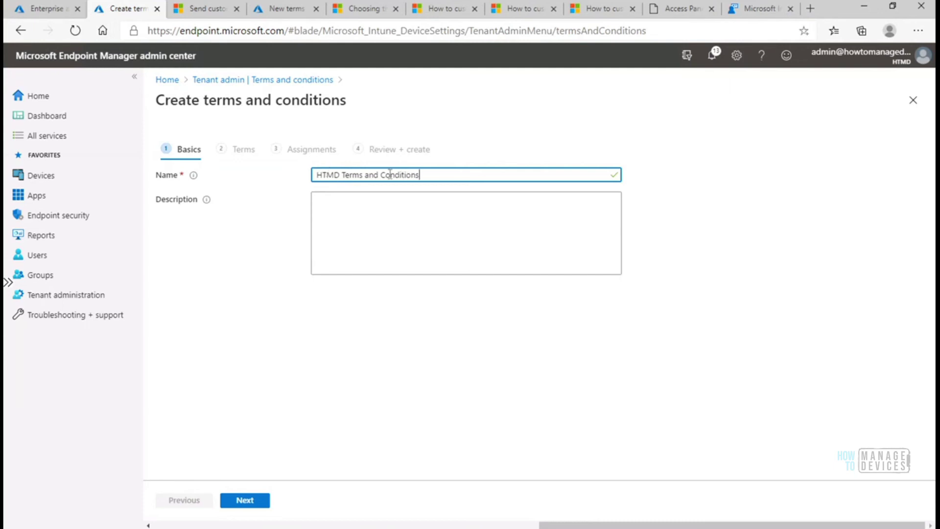
Step: Describe the policy as "HR Users -" followed by the policy's name, and proceed to its terms
{"action": "left_click_drag", "start_coordinate": [432, 175], "coordinate": [306, 170]}
{"action": "key", "text": "ctrl+c"}
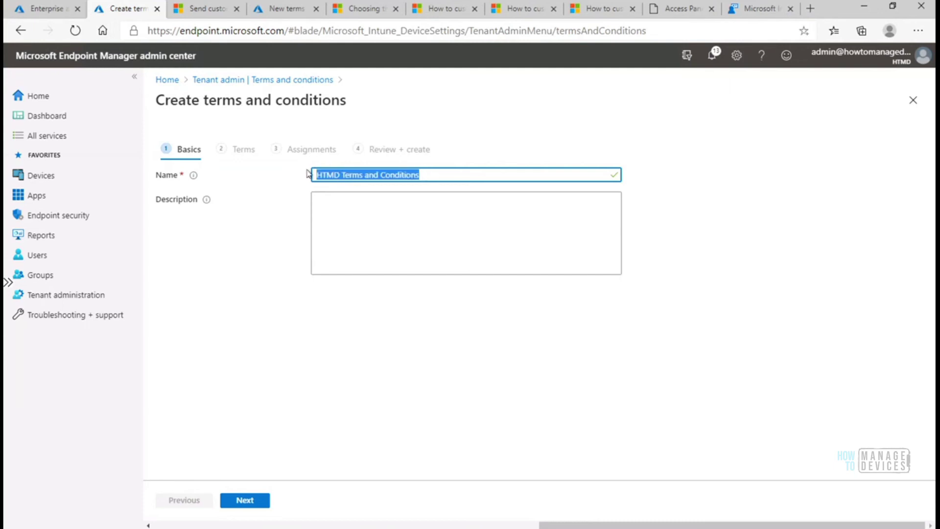
{"action": "left_click", "coordinate": [356, 220]}
{"action": "type", "text": "H"}
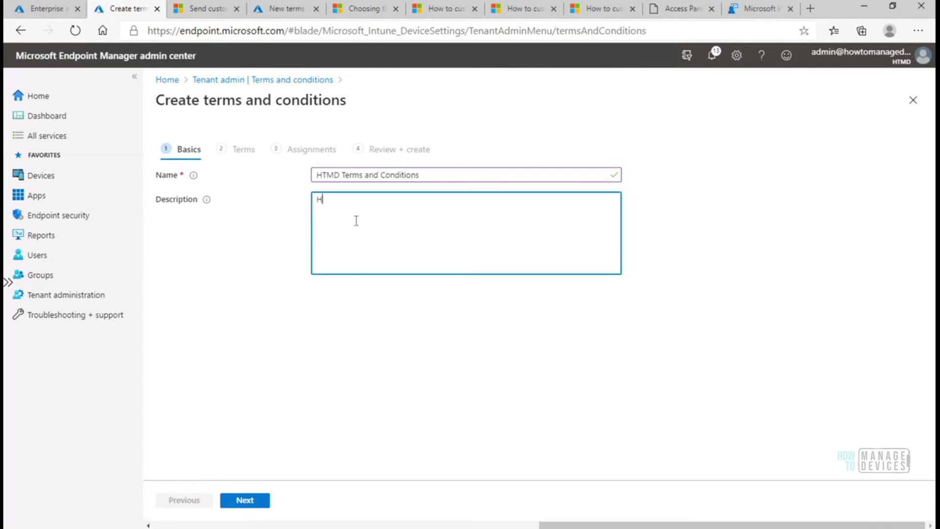
{"action": "type", "text": "R Users -"}
{"action": "key", "text": "ctrl+v"}
{"action": "left_click", "coordinate": [247, 501]}
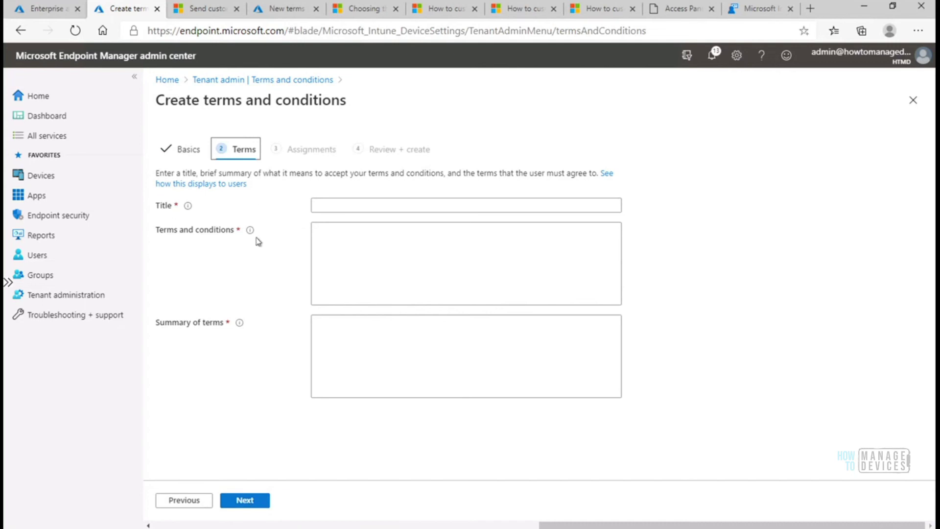
Step: Enter "HR Users Terms and Conditions" as the title of the terms and select the whole title text
{"action": "left_click", "coordinate": [318, 205]}
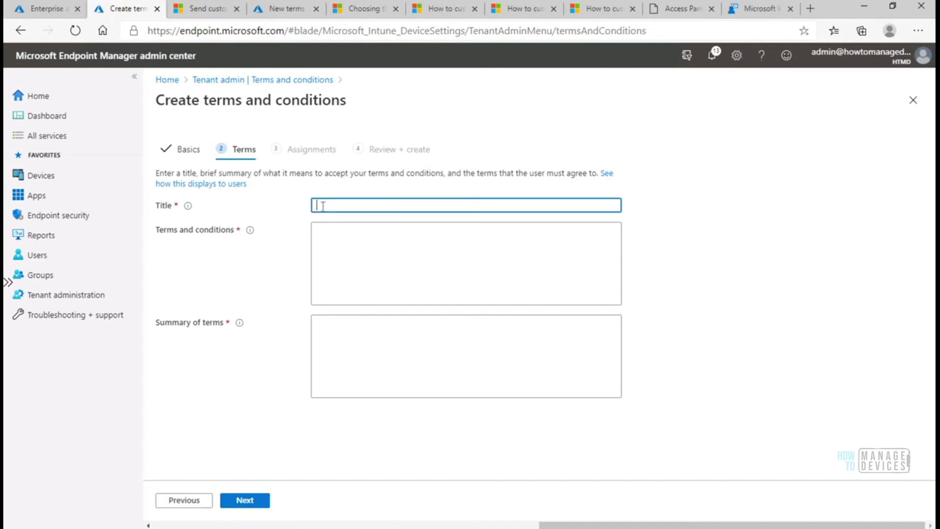
{"action": "type", "text": "HR Users Terms and Cond"}
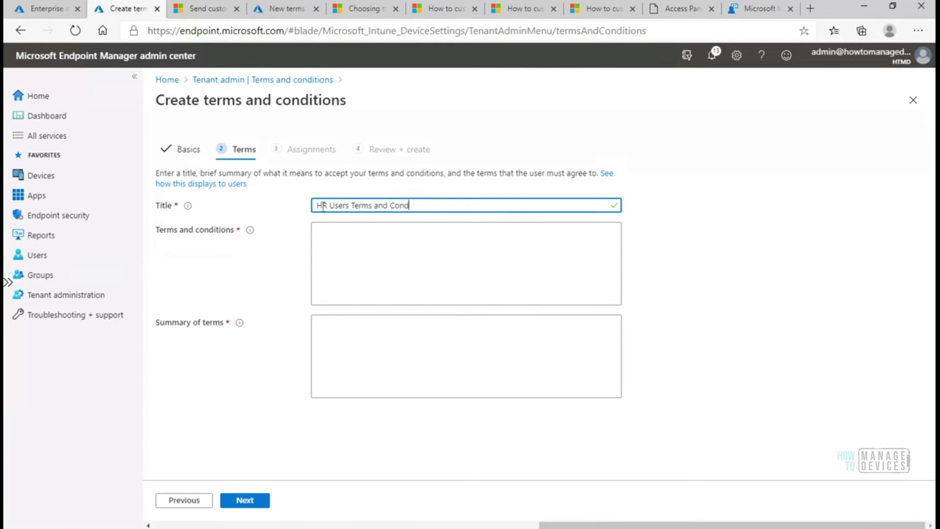
{"action": "type", "text": "itions"}
{"action": "key", "text": "shift+Left"}
{"action": "key", "text": "shift+Left"}
{"action": "key", "text": "shift+Left"}
{"action": "key", "text": "shift+Left"}
{"action": "key", "text": "shift+Left"}
{"action": "key", "text": "shift+Left"}
{"action": "key", "text": "shift+Left"}
{"action": "key", "text": "shift+Left"}
{"action": "key", "text": "shift+Left"}
{"action": "key", "text": "shift+Left"}
{"action": "key", "text": "shift+Left"}
{"action": "key", "text": "shift+Left"}
{"action": "key", "text": "shift+Left"}
{"action": "key", "text": "shift+Left"}
{"action": "key", "text": "shift+Left"}
{"action": "key", "text": "shift+Left"}
{"action": "key", "text": "shift+Left"}
{"action": "key", "text": "shift+Left"}
{"action": "key", "text": "shift+Left"}
{"action": "key", "text": "shift+Left"}
{"action": "key", "text": "shift+Left"}
{"action": "key", "text": "shift+Left"}
{"action": "key", "text": "shift+Left"}
{"action": "key", "text": "shift+Left"}
{"action": "key", "text": "shift+Left"}
{"action": "key", "text": "shift+Left"}
{"action": "key", "text": "shift+Left"}
{"action": "key", "text": "shift+Left"}
{"action": "key", "text": "shift+Left"}
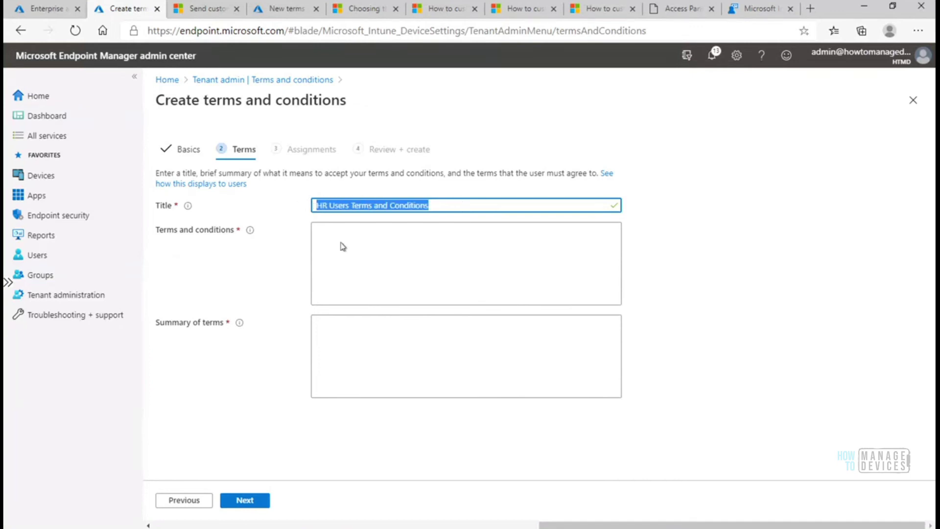
Step: Enter "Pls accept" as the terms and conditions text and reuse it as the summary of terms
{"action": "left_click", "coordinate": [344, 246]}
{"action": "type", "text": "PLs"}
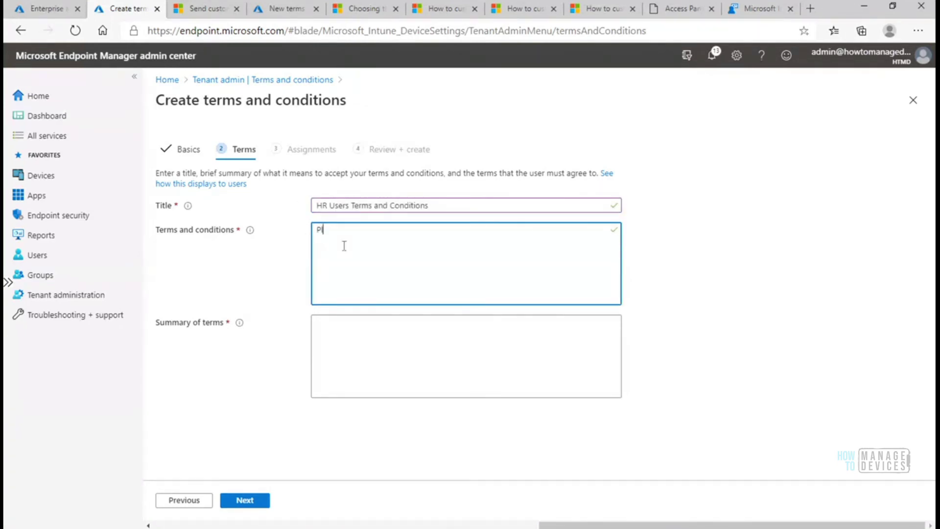
{"action": "type", "text": "s accept"}
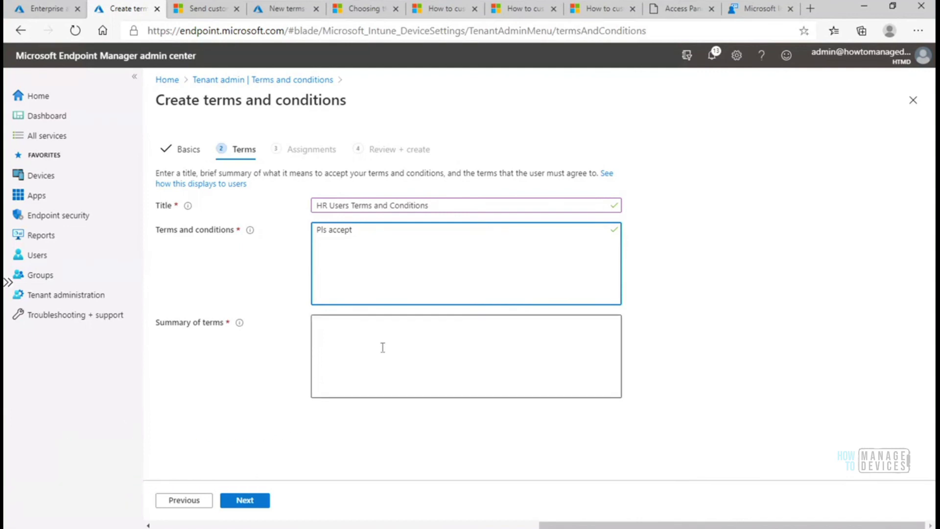
{"action": "left_click_drag", "start_coordinate": [365, 228], "coordinate": [302, 228]}
{"action": "key", "text": "ctrl+c"}
{"action": "left_click", "coordinate": [343, 338]}
{"action": "key", "text": "ctrl+v"}
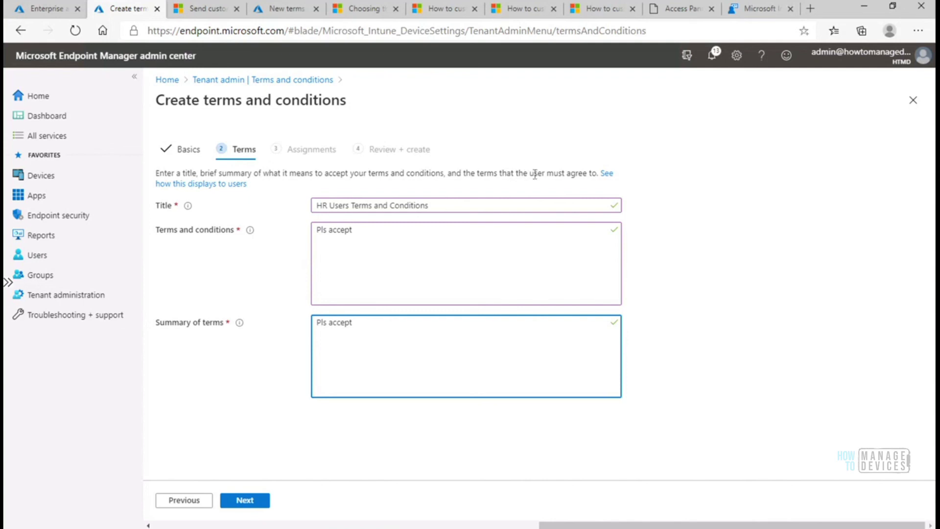
Step: Examine the documentation examples of how terms are displayed to users, enlarged to 125%, and return to the policy form
{"action": "left_click", "coordinate": [604, 176]}
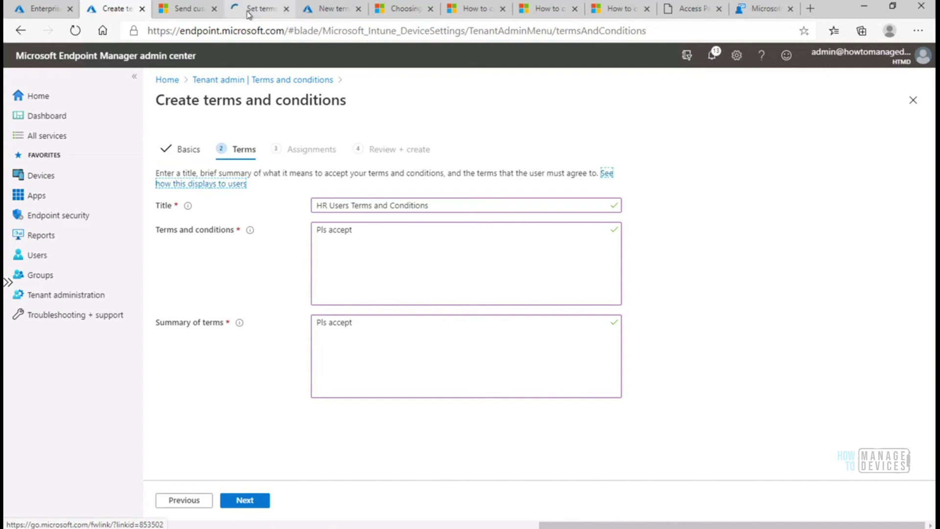
{"action": "left_click", "coordinate": [250, 11]}
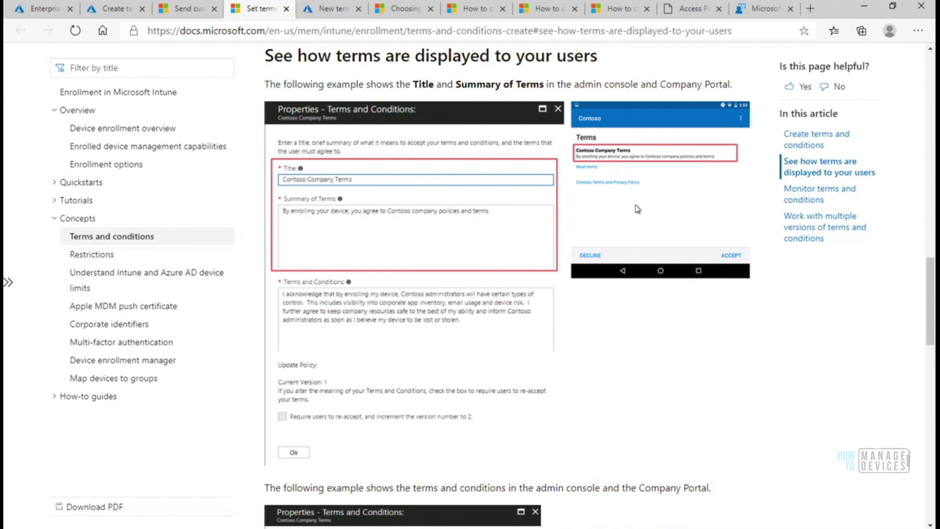
{"action": "left_click", "coordinate": [917, 32]}
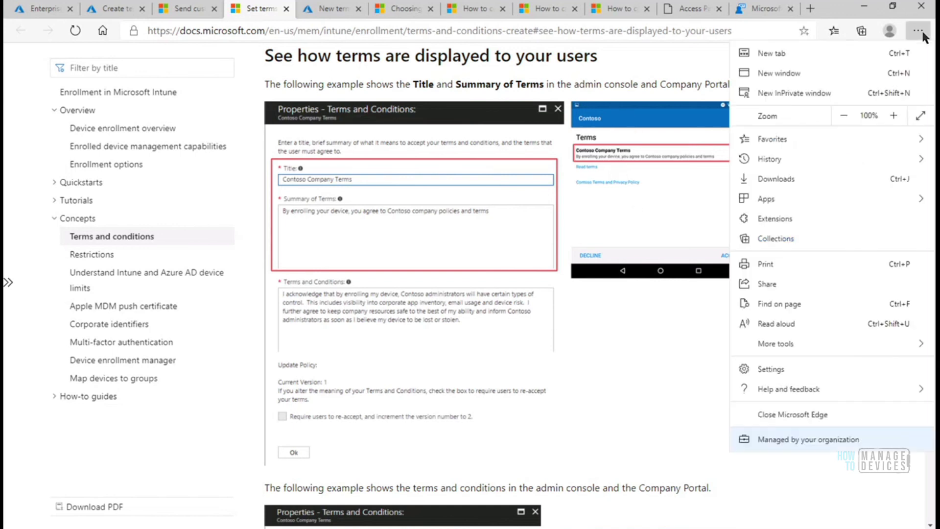
{"action": "left_click", "coordinate": [894, 116]}
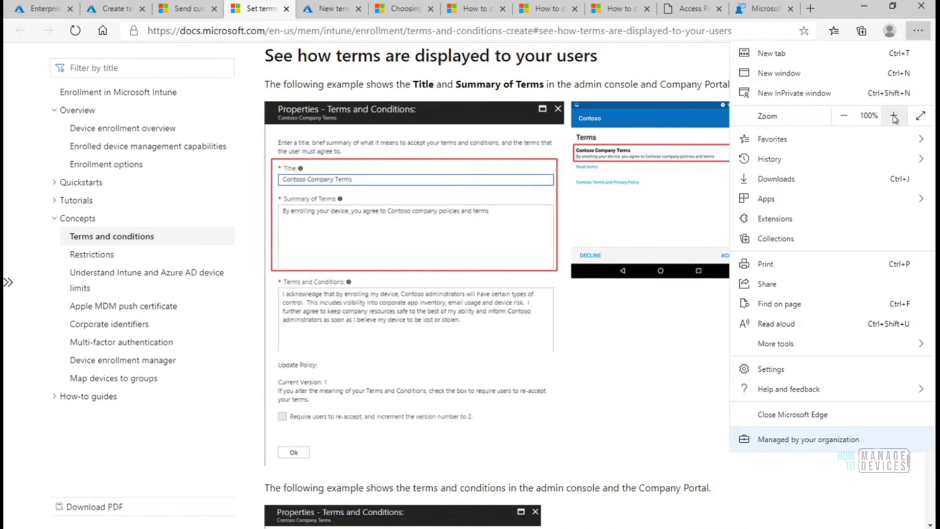
{"action": "left_click", "coordinate": [894, 117]}
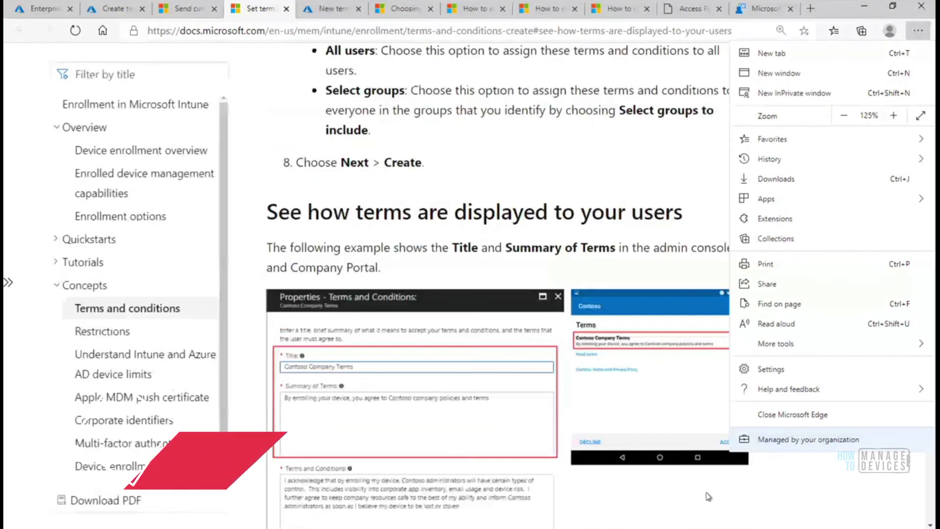
{"action": "left_click", "coordinate": [917, 33]}
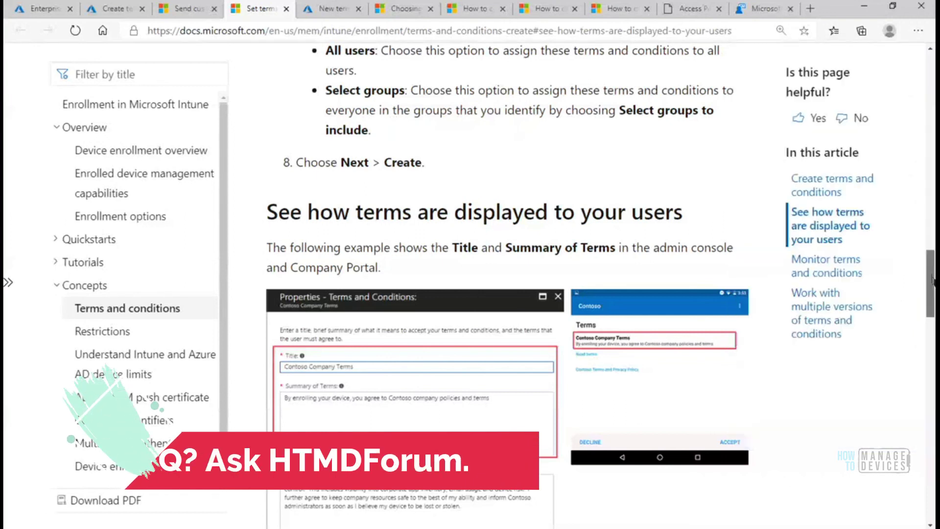
{"action": "scroll", "coordinate": [933, 289], "scroll_direction": "down", "scroll_amount": 1}
{"action": "scroll", "coordinate": [932, 289], "scroll_direction": "down", "scroll_amount": 4}
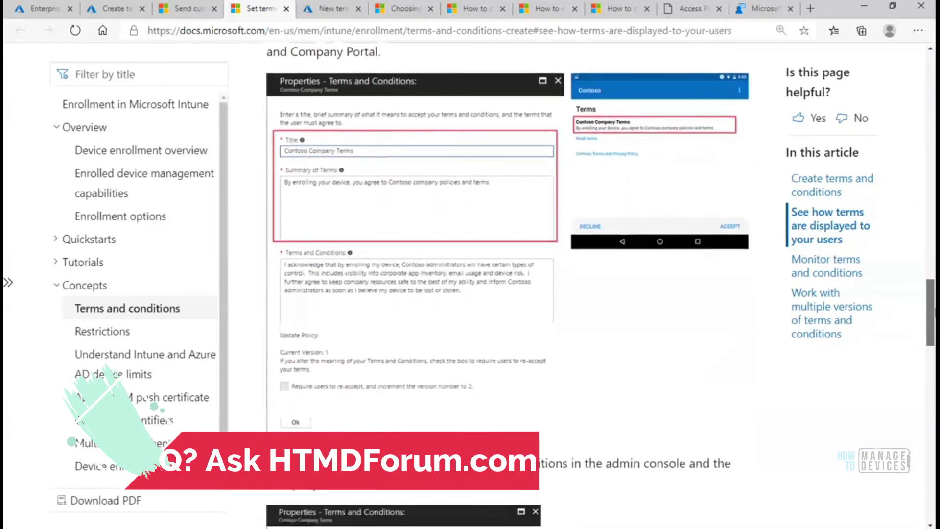
{"action": "scroll", "coordinate": [601, 289], "scroll_direction": "down", "scroll_amount": 2}
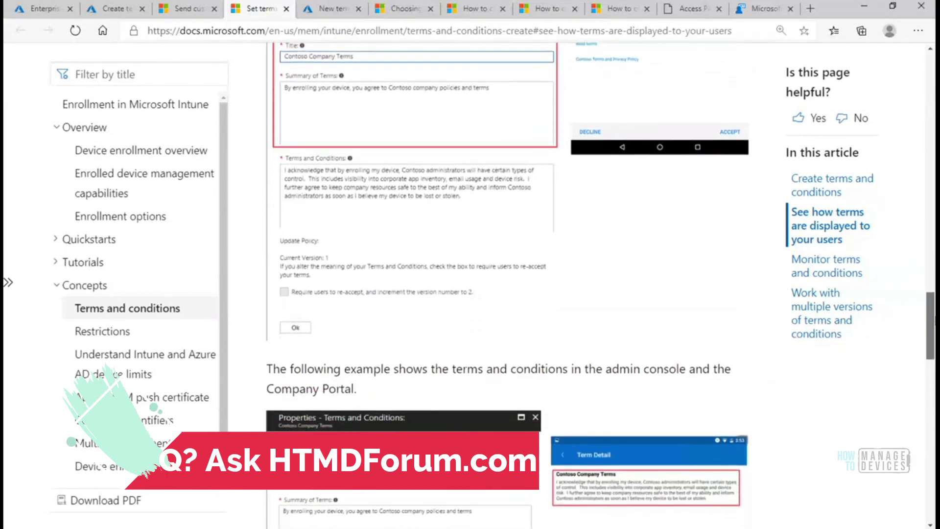
{"action": "scroll", "coordinate": [600, 269], "scroll_direction": "down", "scroll_amount": 2}
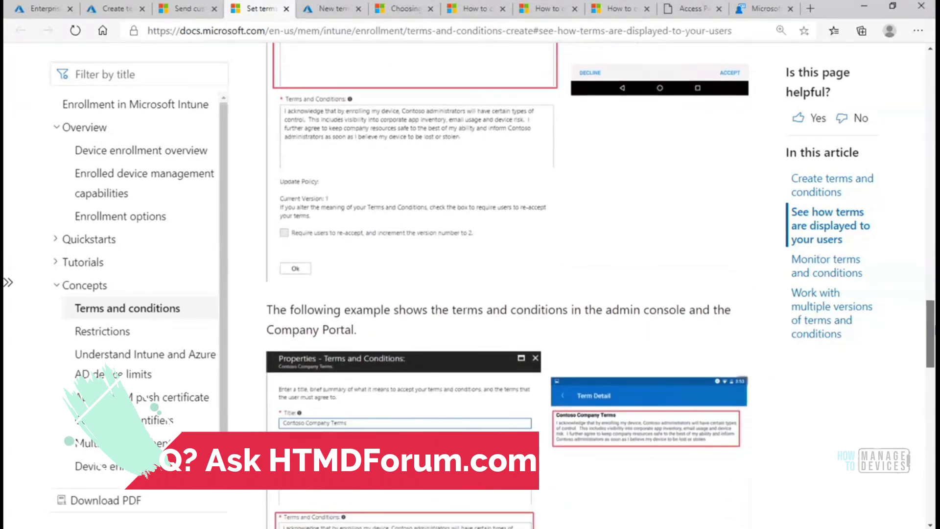
{"action": "scroll", "coordinate": [509, 289], "scroll_direction": "up", "scroll_amount": 5}
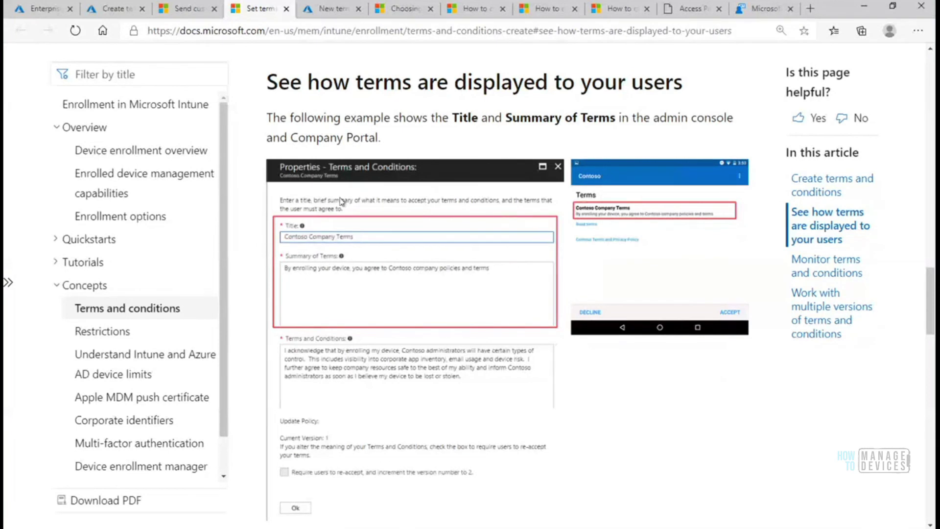
{"action": "left_click", "coordinate": [117, 10]}
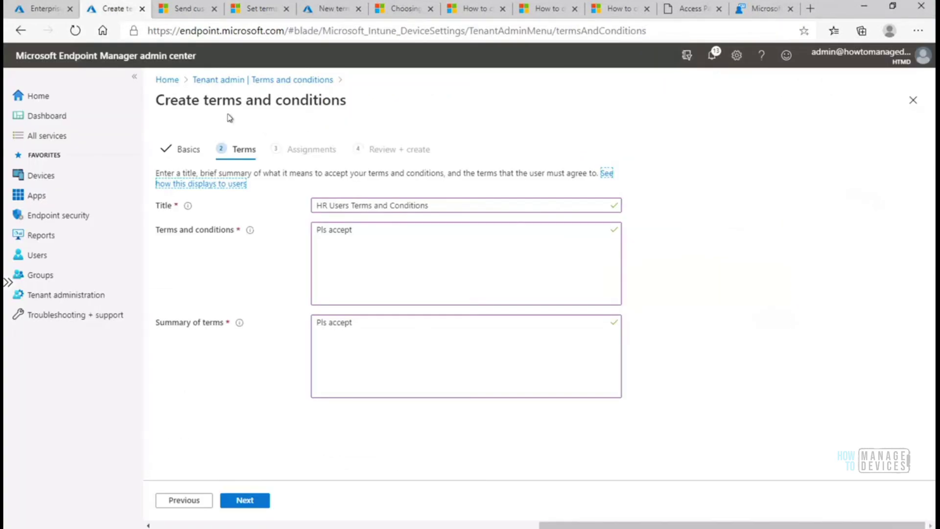
{"action": "left_click", "coordinate": [365, 230]}
{"action": "key", "text": "ctrl+a"}
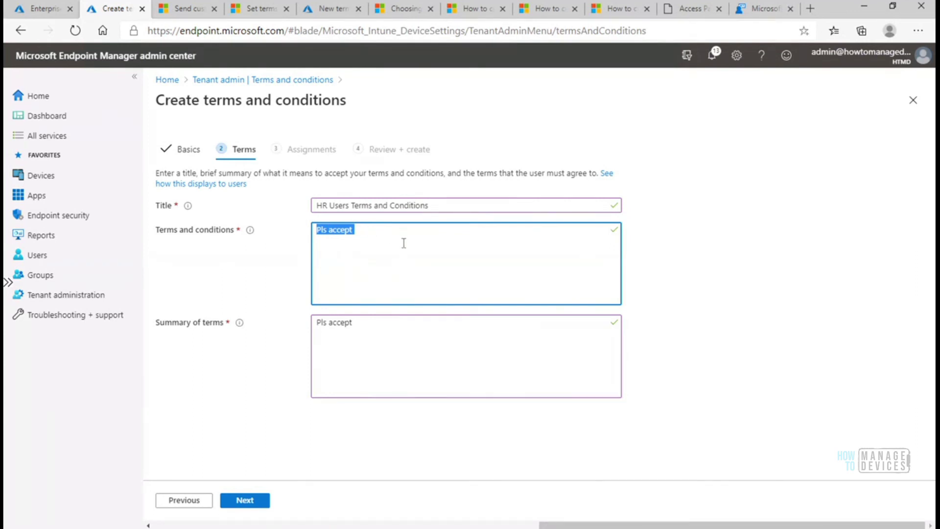
{"action": "left_click", "coordinate": [404, 241]}
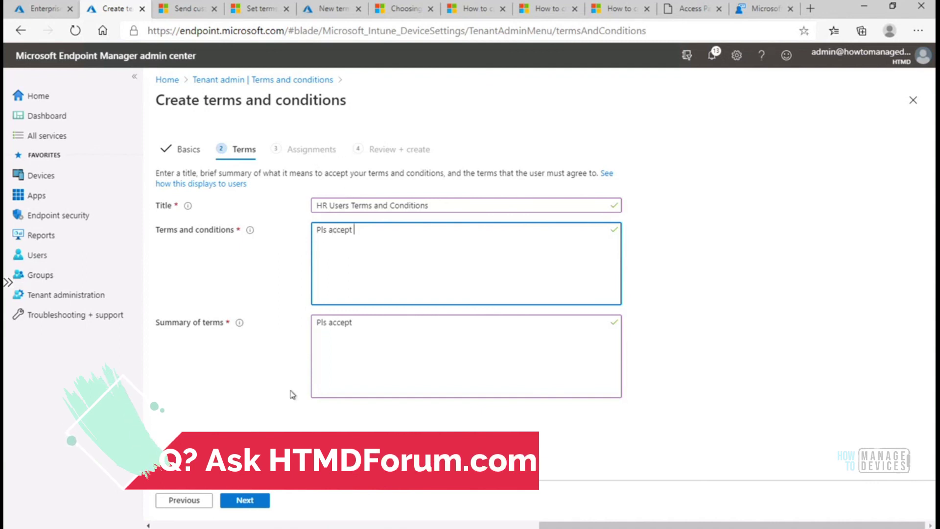
Step: Proceed to the assignments, include the All Inutne Users group, and create the terms and conditions policy
{"action": "left_click", "coordinate": [254, 503]}
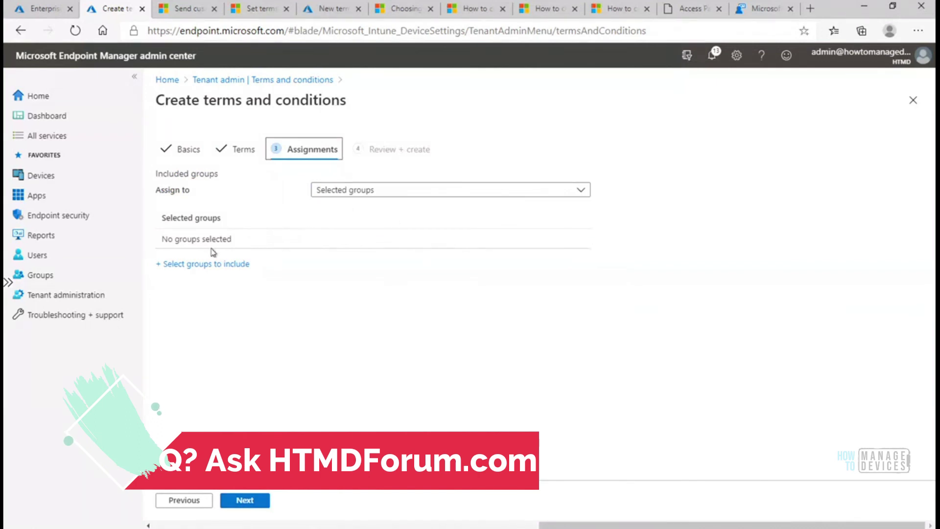
{"action": "left_click", "coordinate": [233, 265]}
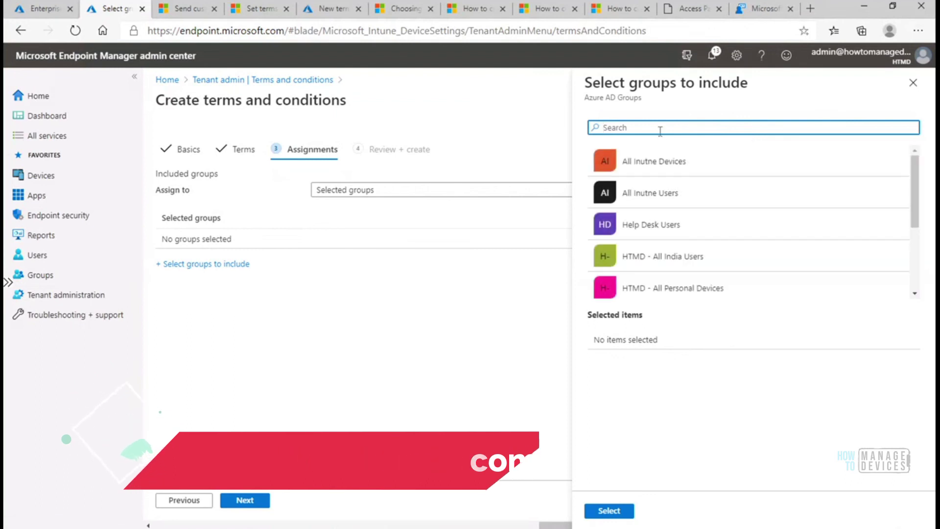
{"action": "type", "text": "all"}
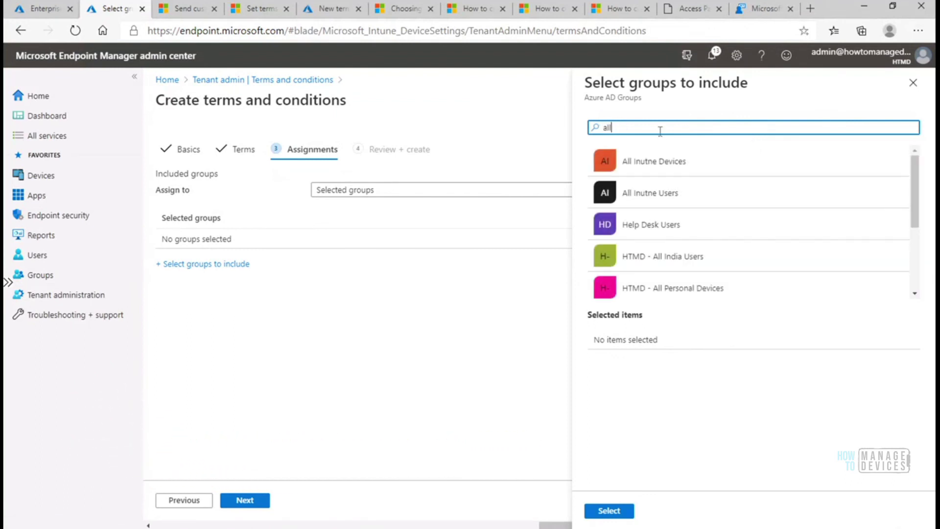
{"action": "left_click", "coordinate": [665, 192]}
{"action": "left_click", "coordinate": [609, 511]}
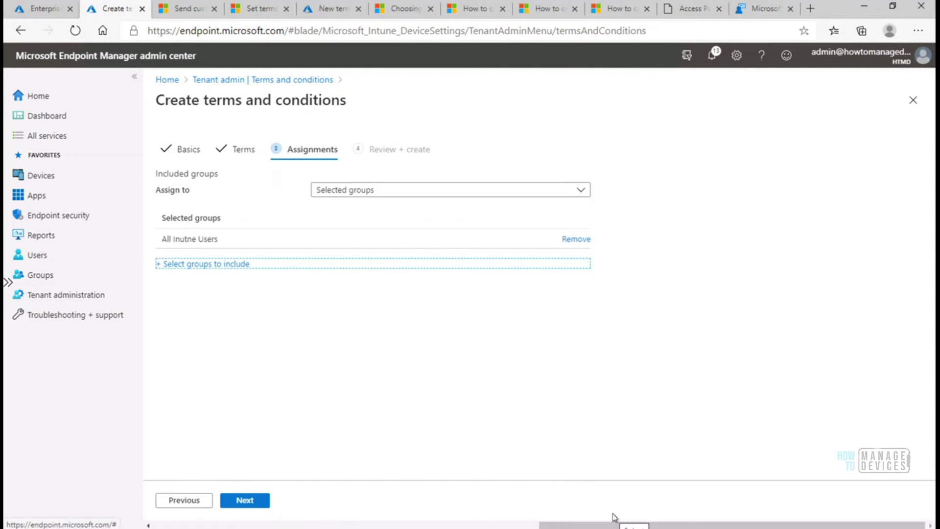
{"action": "left_click", "coordinate": [248, 504]}
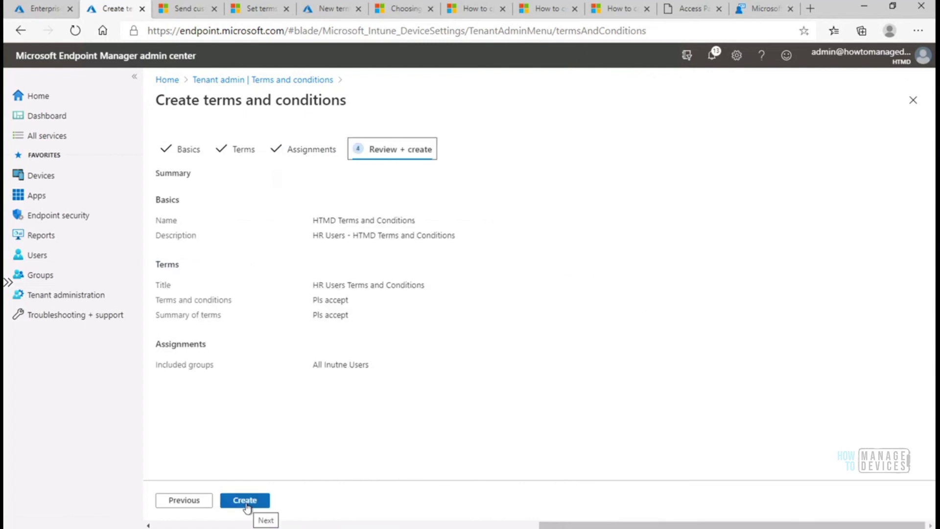
{"action": "left_click", "coordinate": [245, 501]}
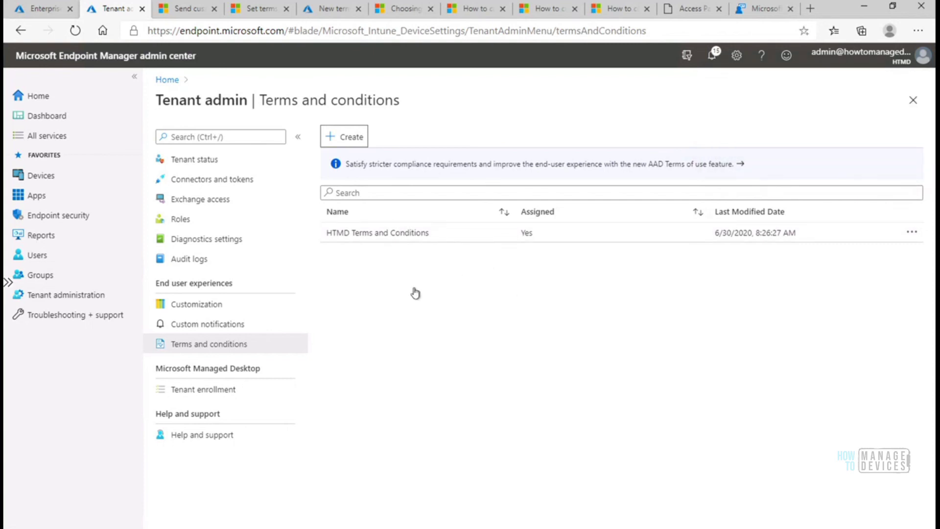
Step: Open the properties of the HTMD Terms and Conditions policy, examine its terms in the edit form, and leave the form without saving
{"action": "left_click", "coordinate": [366, 237]}
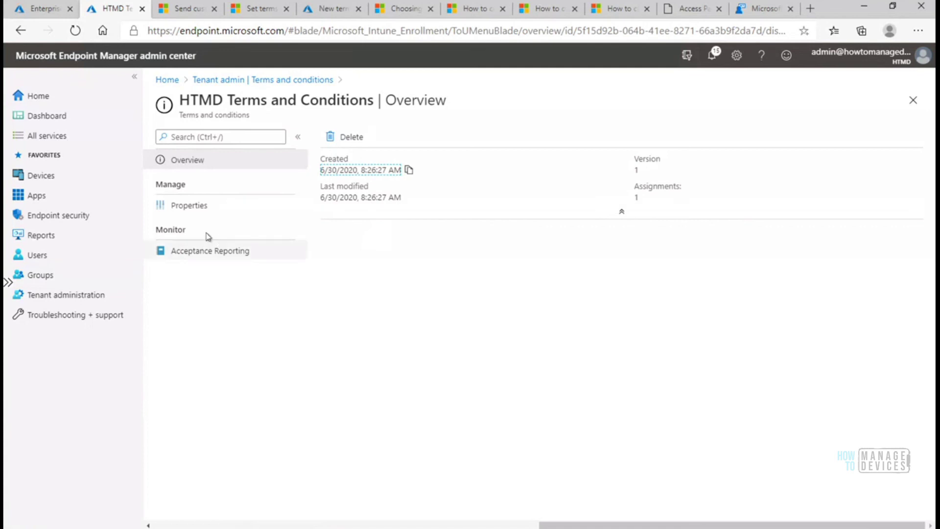
{"action": "left_click", "coordinate": [191, 209]}
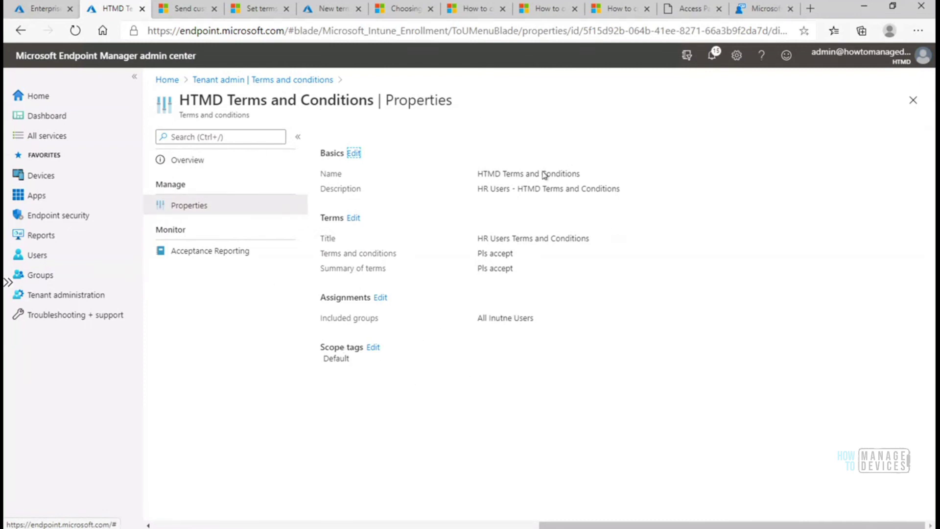
{"action": "left_click", "coordinate": [353, 219]}
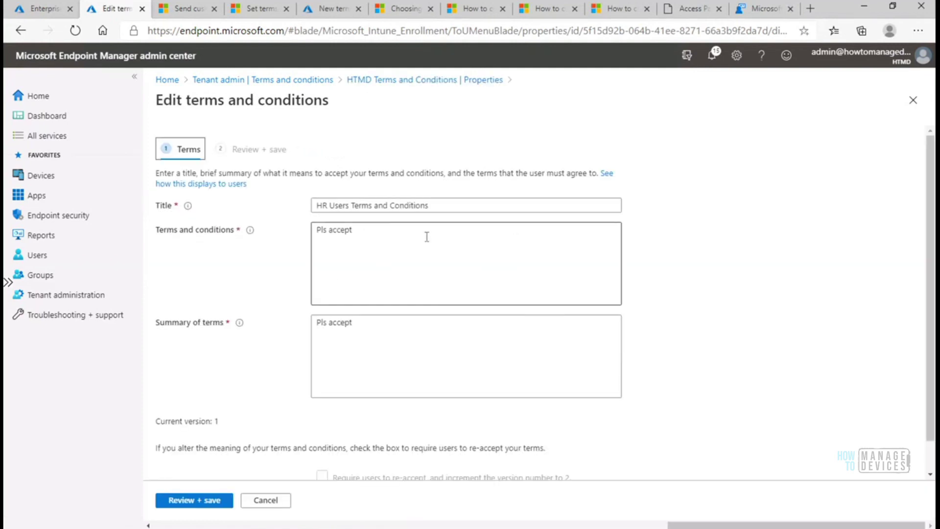
{"action": "left_click_drag", "start_coordinate": [379, 234], "coordinate": [309, 230]}
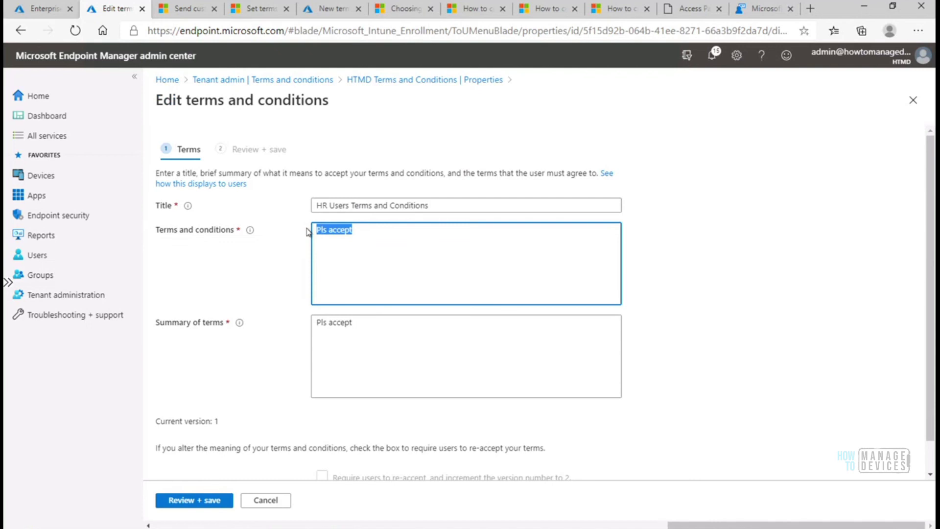
{"action": "left_click", "coordinate": [365, 232]}
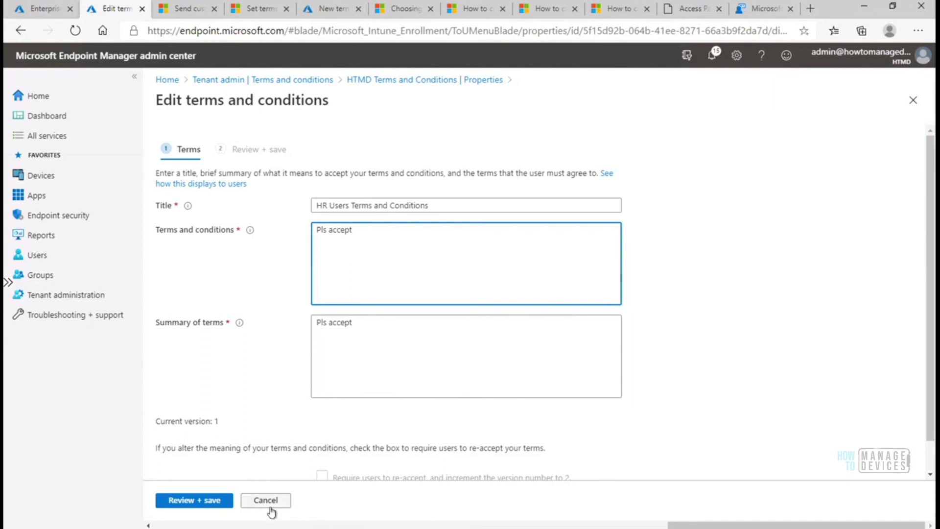
{"action": "left_click", "coordinate": [269, 506]}
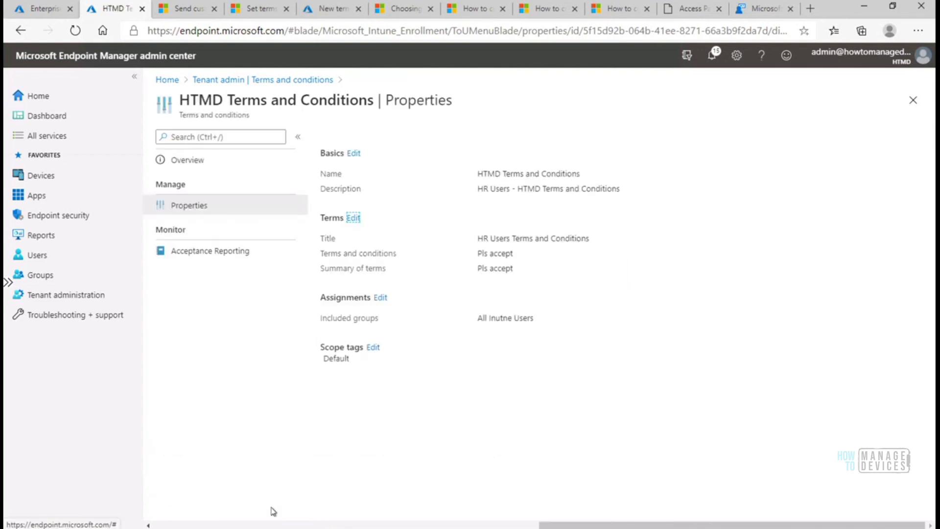